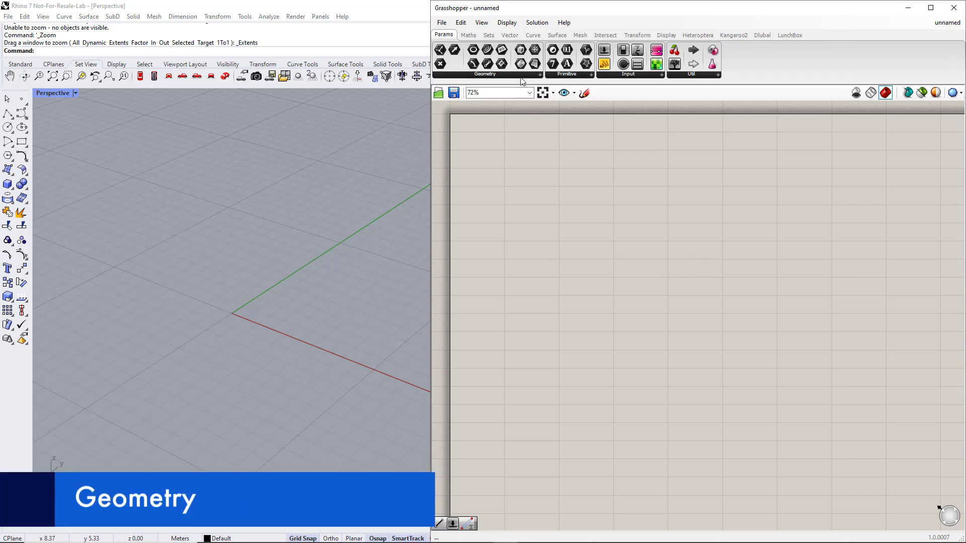
Place a Construct Point component on the Grasshopper canvas and duplicate it directly below the original
left_click(510, 34)
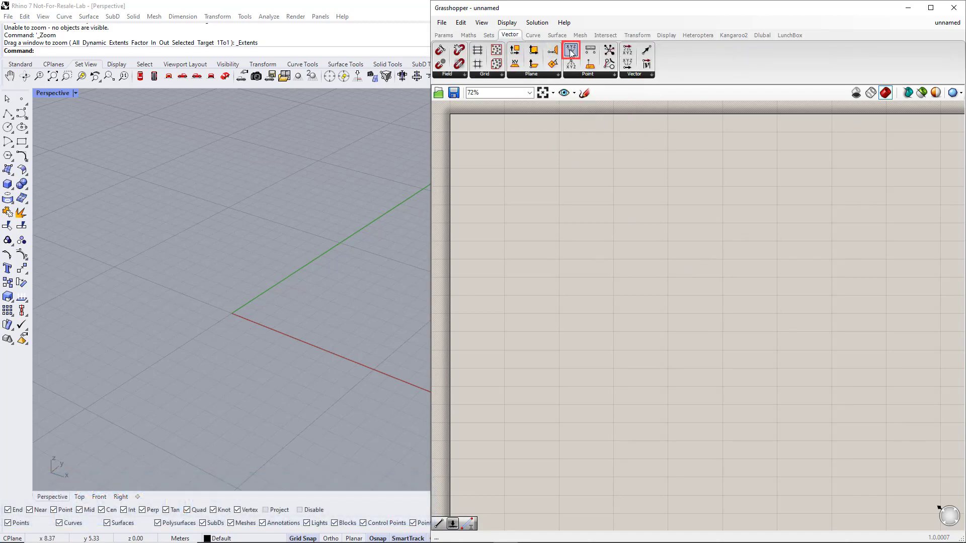
left_click_drag(571, 52, 622, 144)
left_click_drag(650, 295, 651, 297)
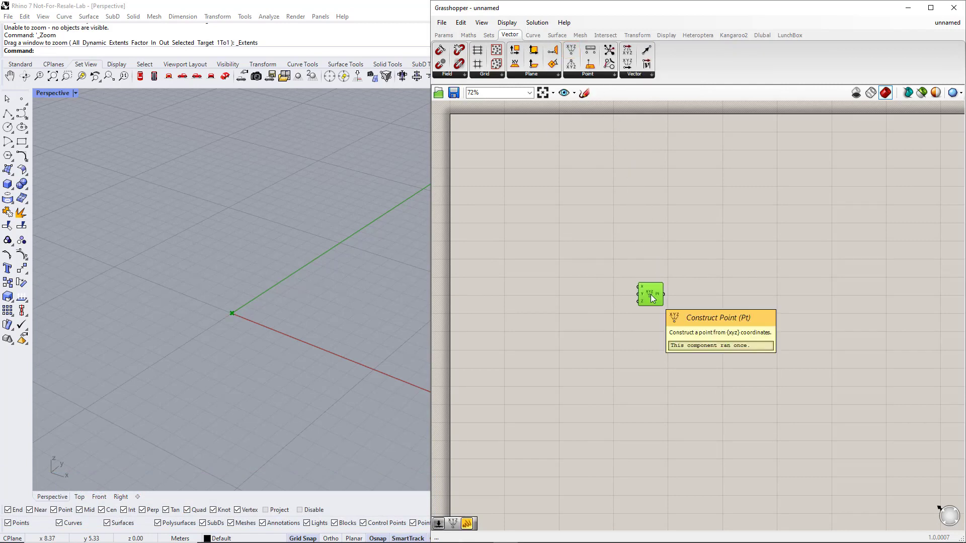
left_click(656, 325)
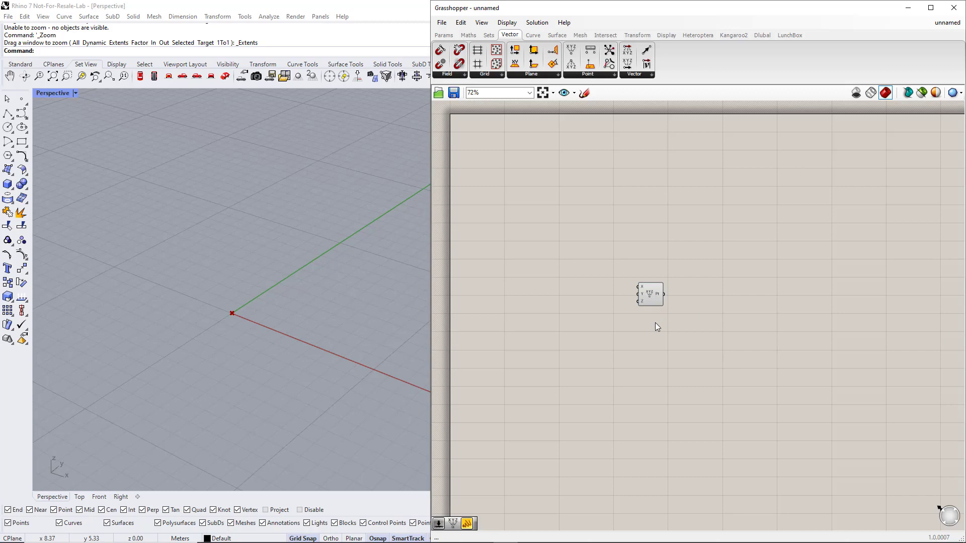
left_click(653, 295)
left_click_drag(653, 295, 651, 345, "alt")
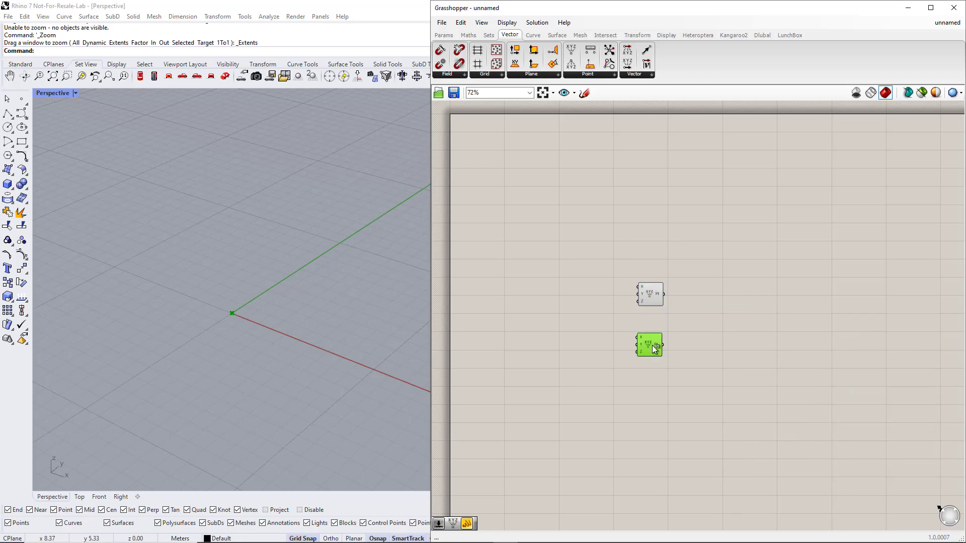
left_click(585, 339)
Add a Number Slider beside the lower Construct Point and connect it to that component's X input
left_click(443, 34)
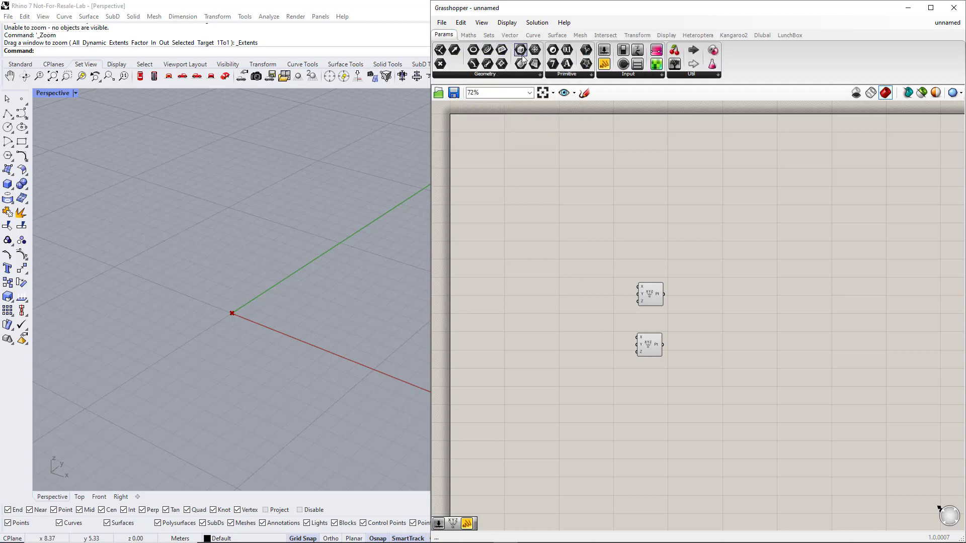
left_click(604, 74)
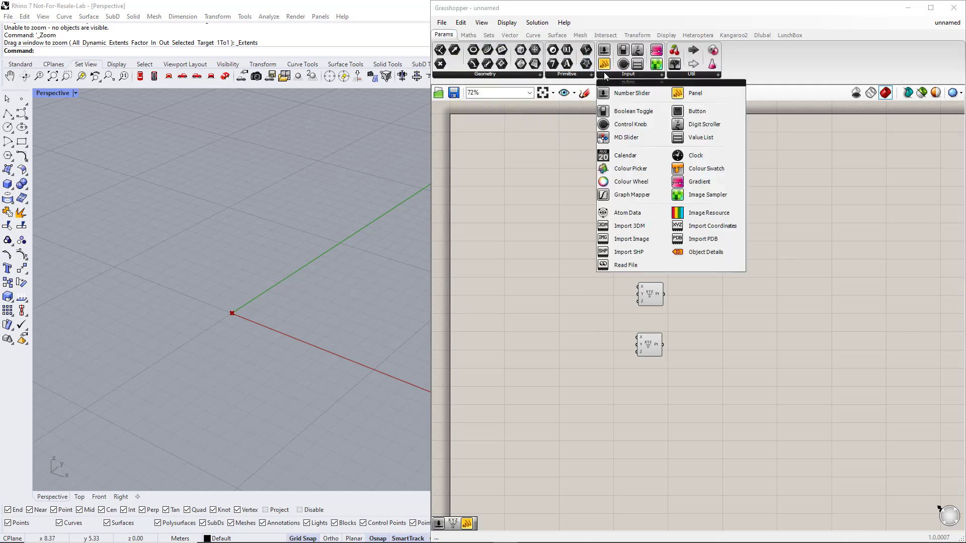
left_click(616, 96)
left_click(537, 343)
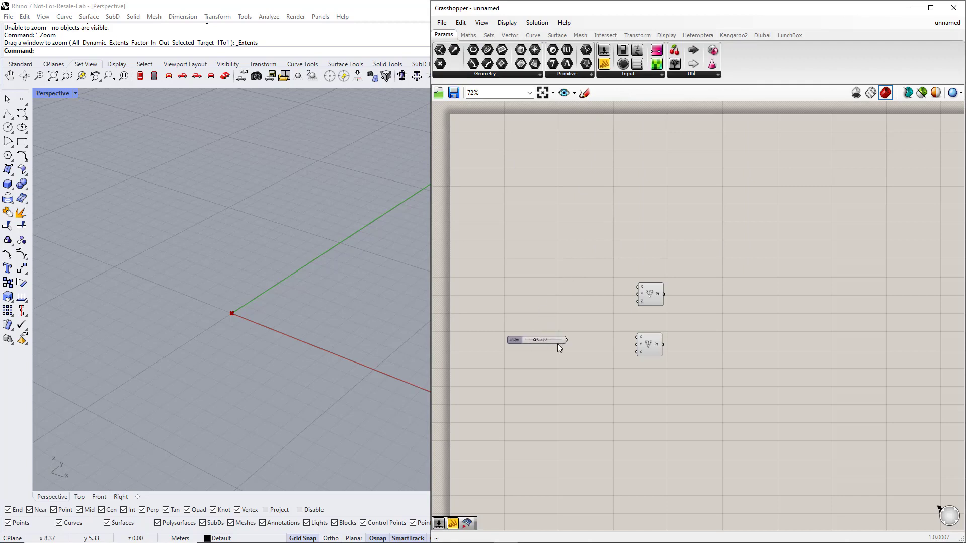
left_click_drag(600, 339, 635, 337)
Set the number slider's domain to a minimum of 1 and a maximum of 30
left_click(531, 338)
double_click(531, 337)
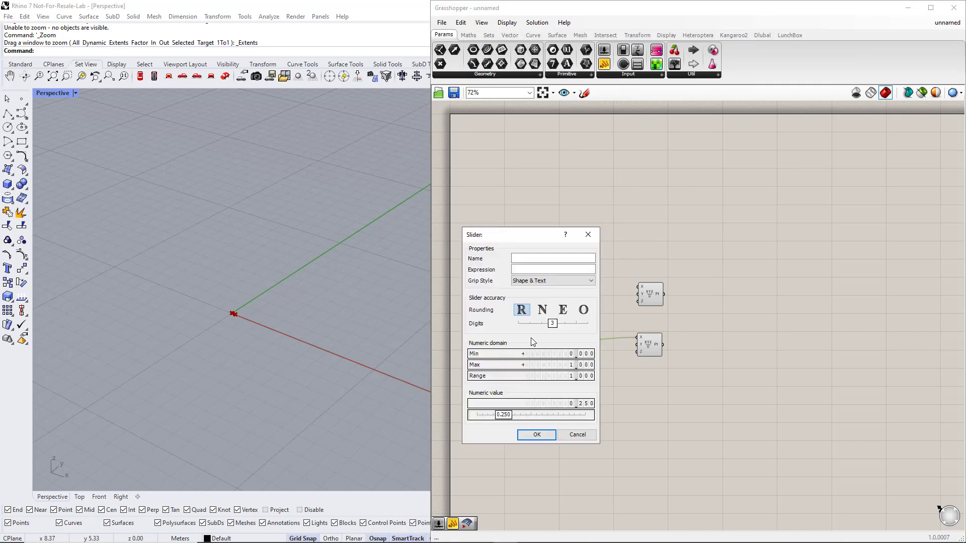
left_click(535, 355)
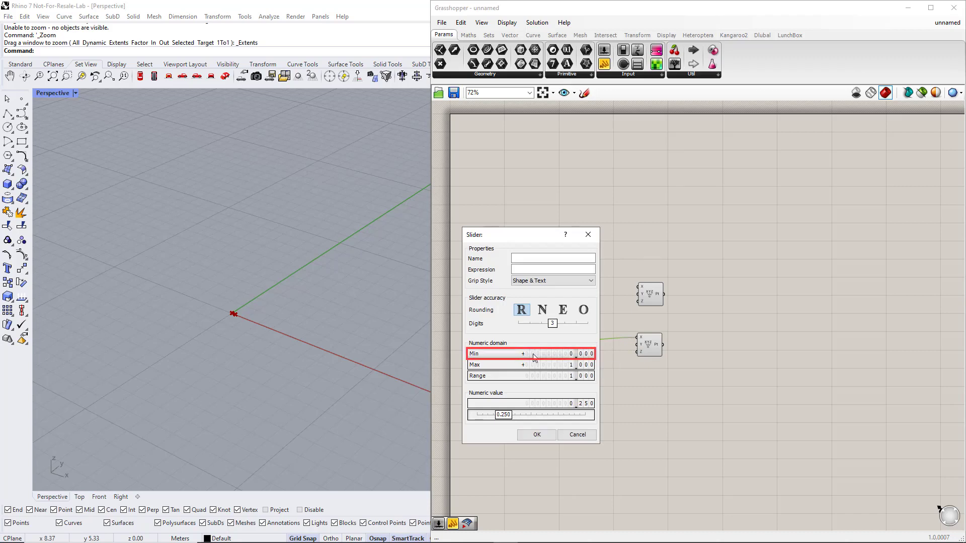
double_click(534, 356)
type("1")
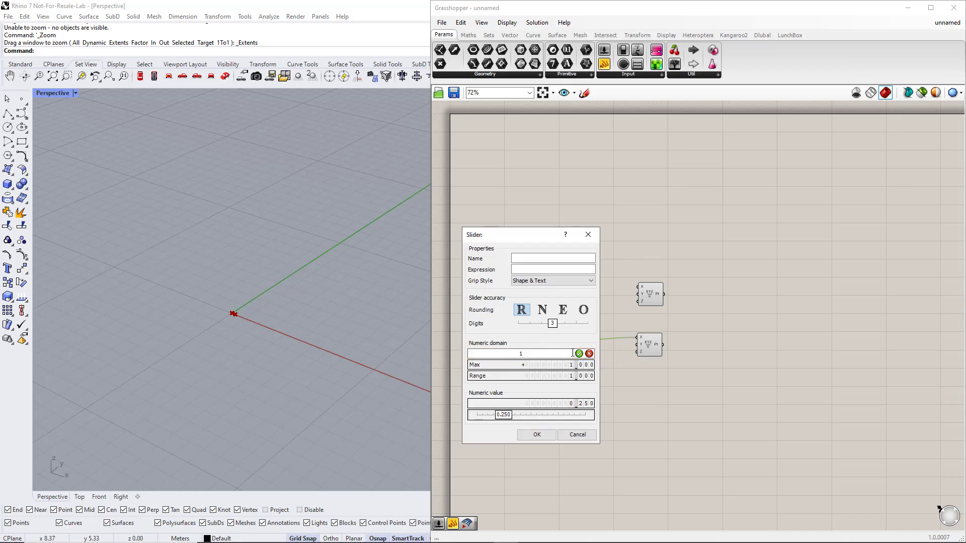
left_click(579, 354)
double_click(551, 366)
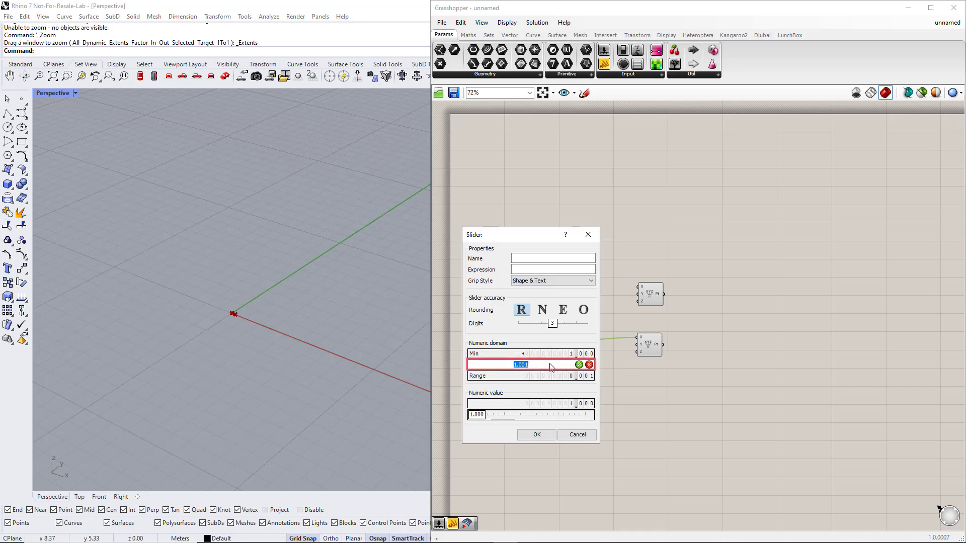
type("30")
left_click(578, 365)
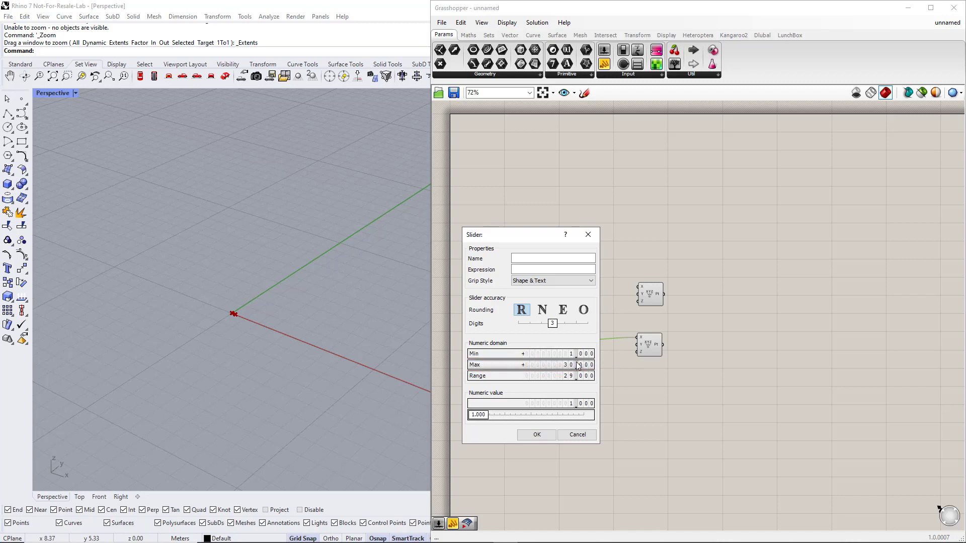
Name the slider "Total length" and accept its settings
left_click(525, 259)
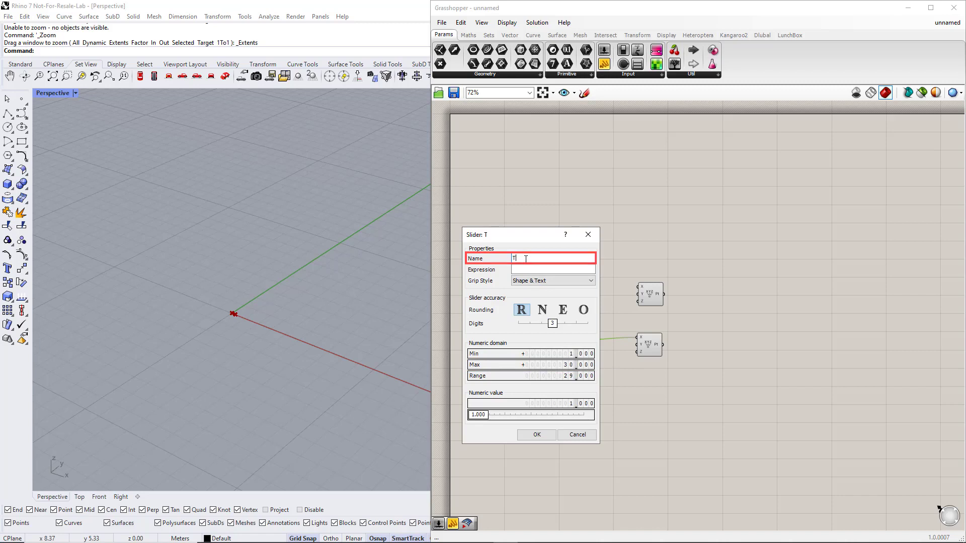
type("Total le")
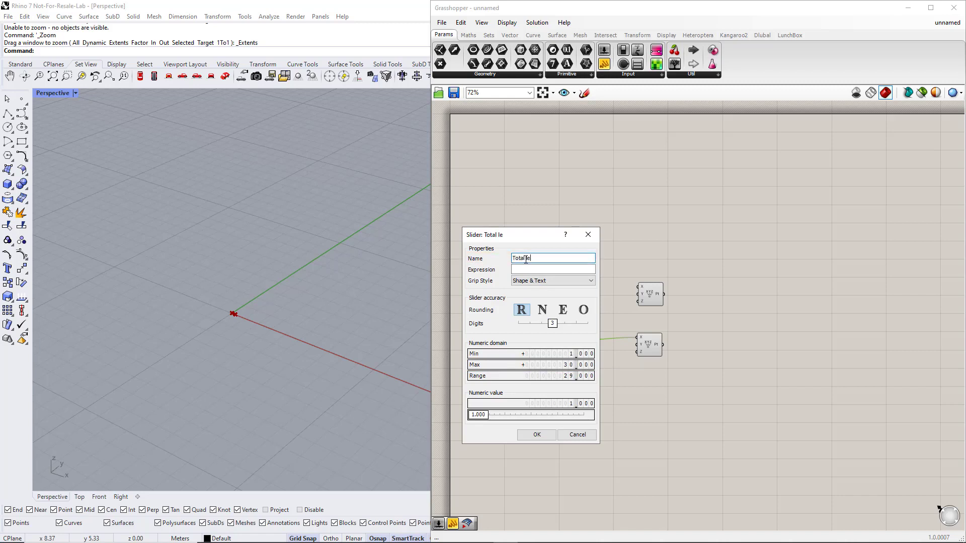
type("ngth")
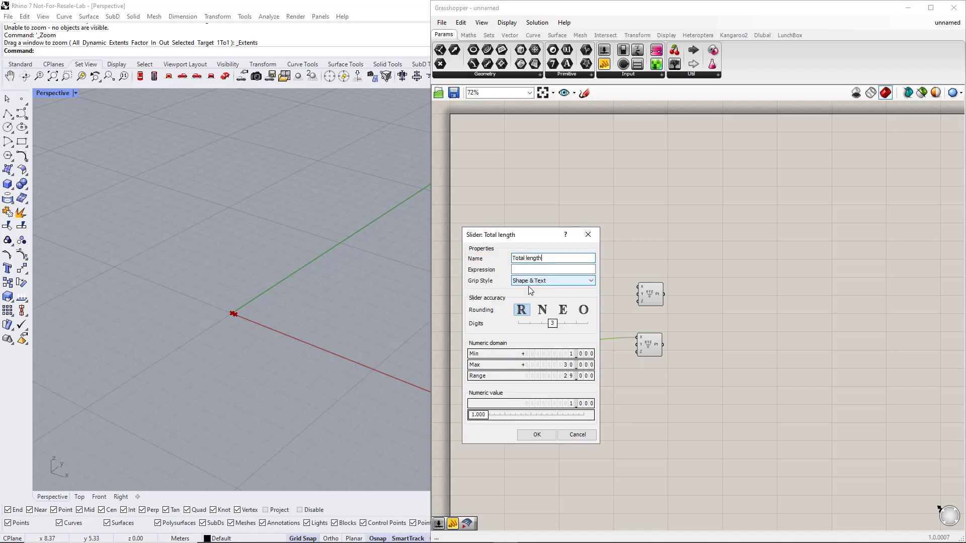
left_click(549, 434)
Set the Total length slider's type to Floating point
right_click(546, 389)
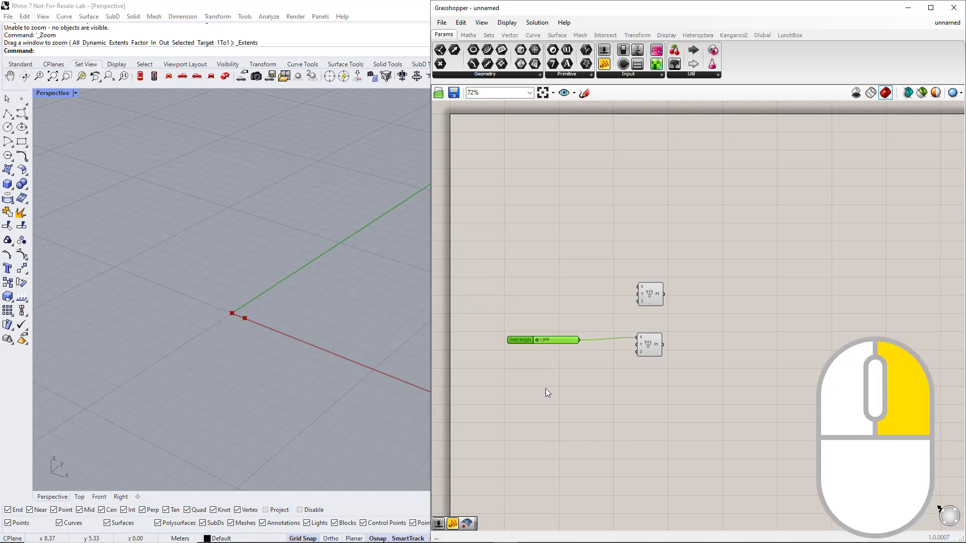
right_click(523, 341)
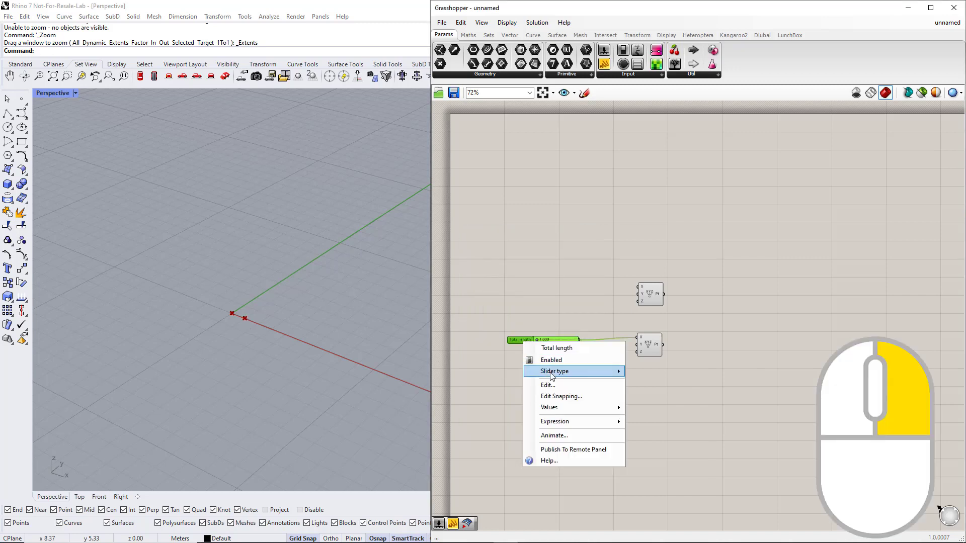
mouse_move(592, 378)
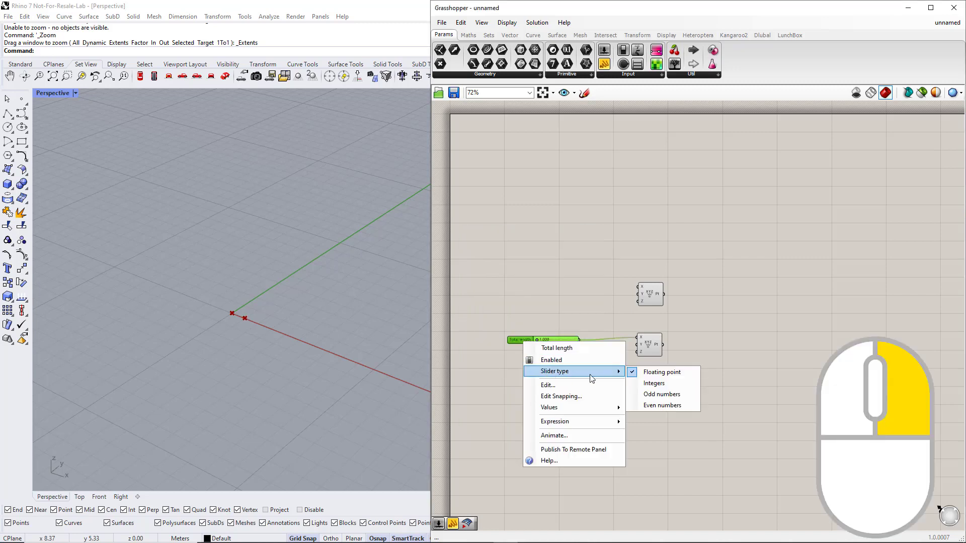
left_click(648, 374)
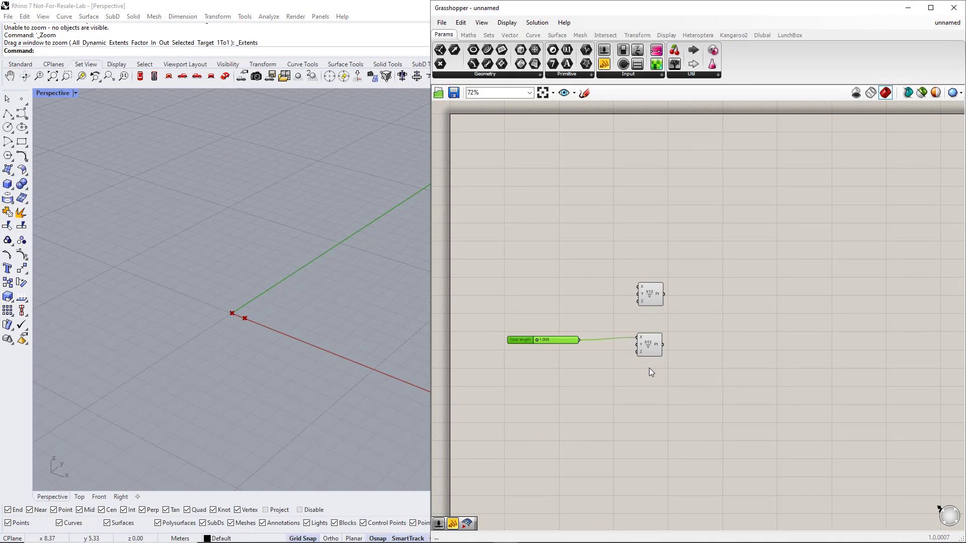
Create a Line component joining the two constructed points, and raise the Total length slider to about 6.8
left_click(534, 34)
left_click_drag(566, 51, 690, 312)
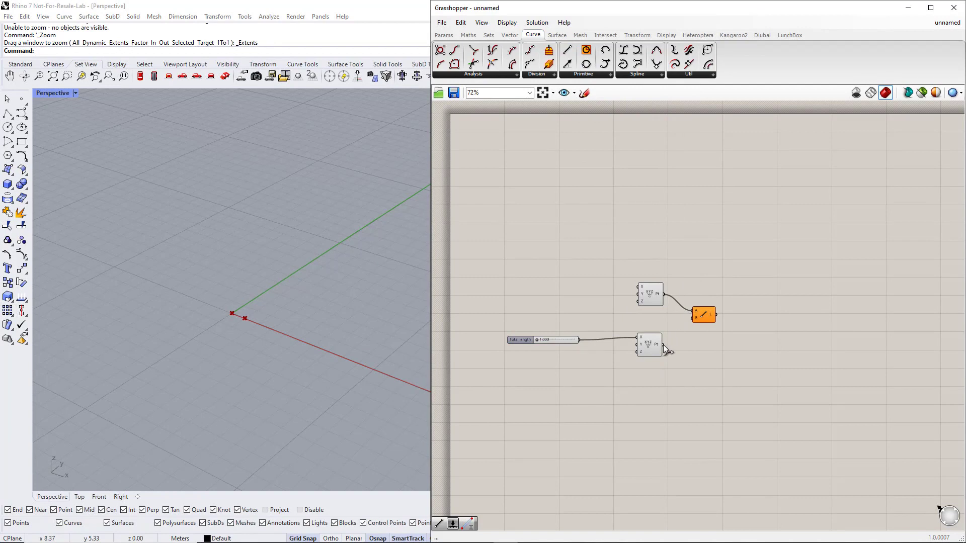
left_click_drag(663, 345, 691, 320)
left_click(704, 316)
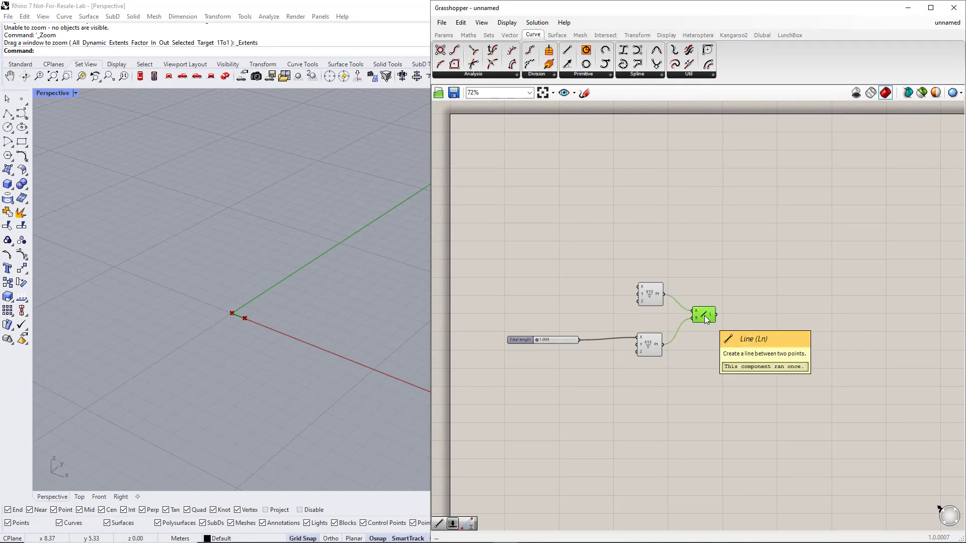
left_click_drag(537, 339, 545, 339)
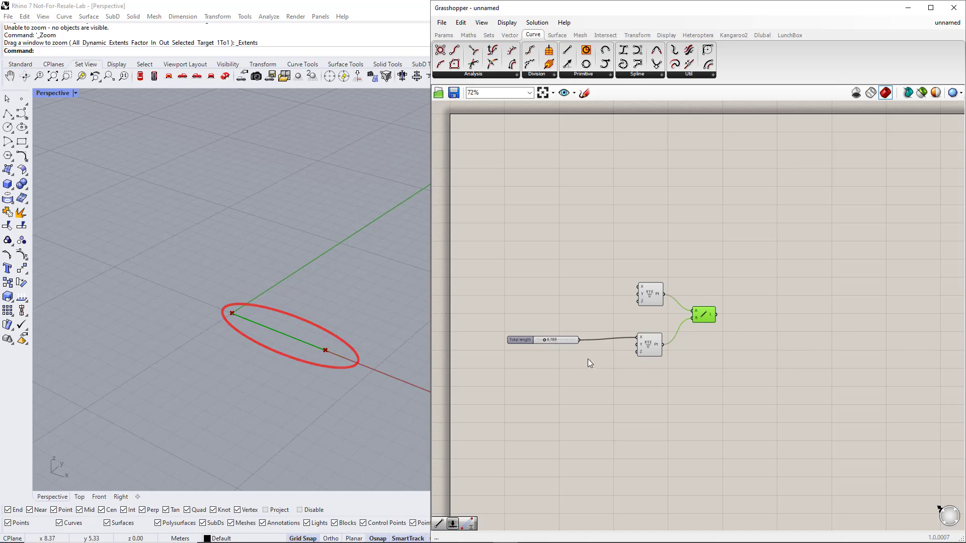
left_click(608, 369)
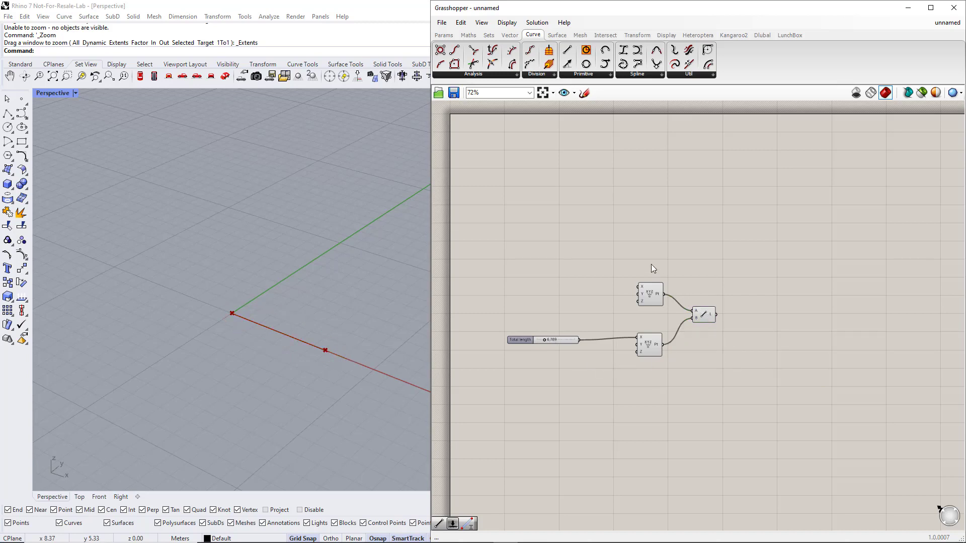
Add a Curve Middle component and feed it the Line output to get the line's midpoint
left_click(484, 76)
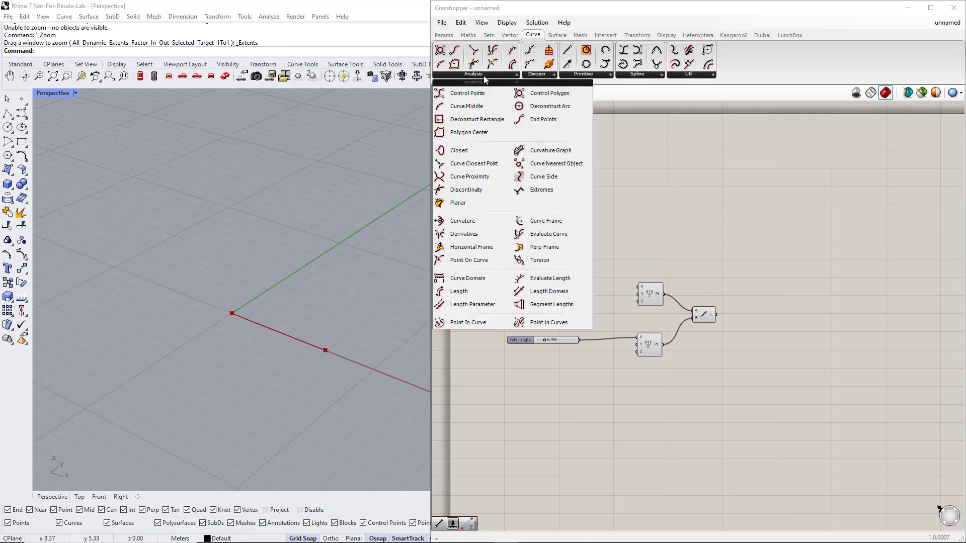
left_click(472, 107)
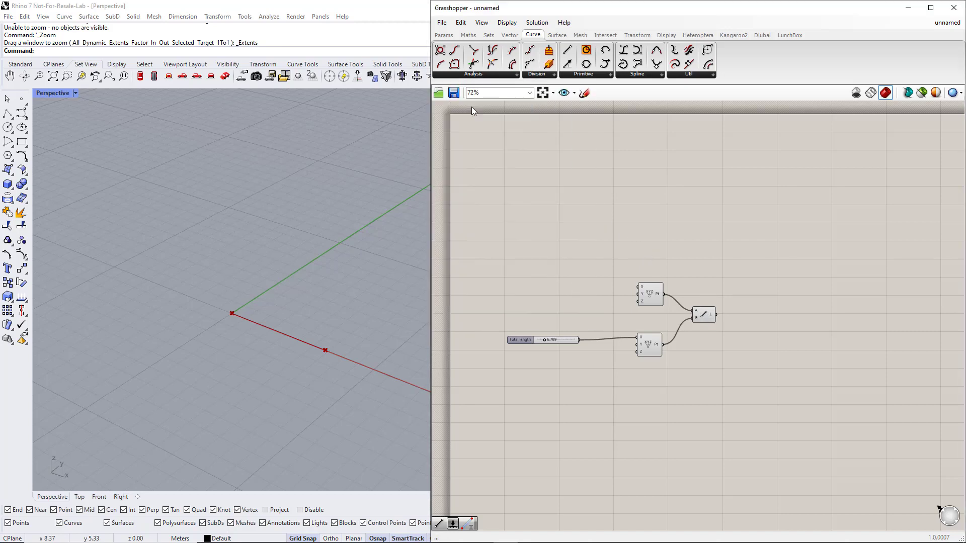
left_click(761, 312)
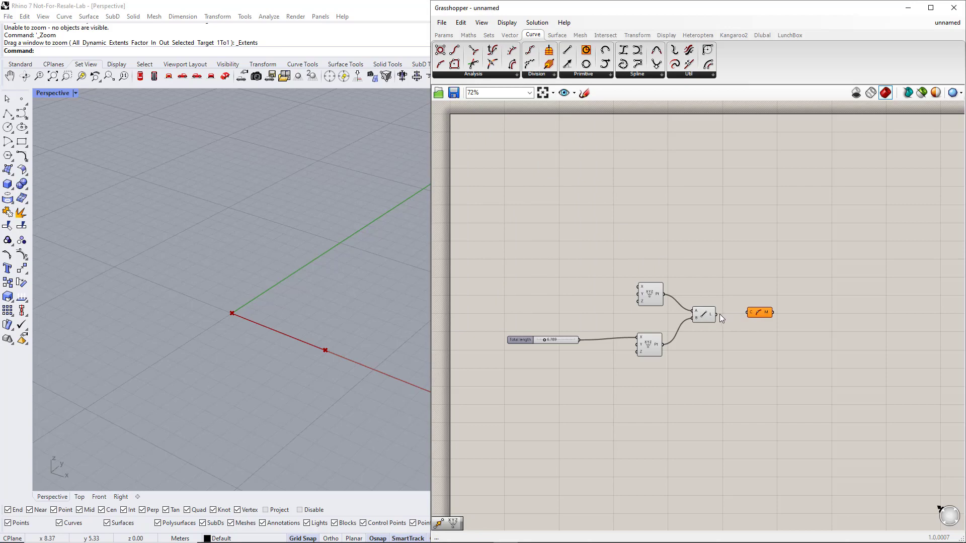
left_click_drag(717, 315, 748, 313)
left_click(758, 313)
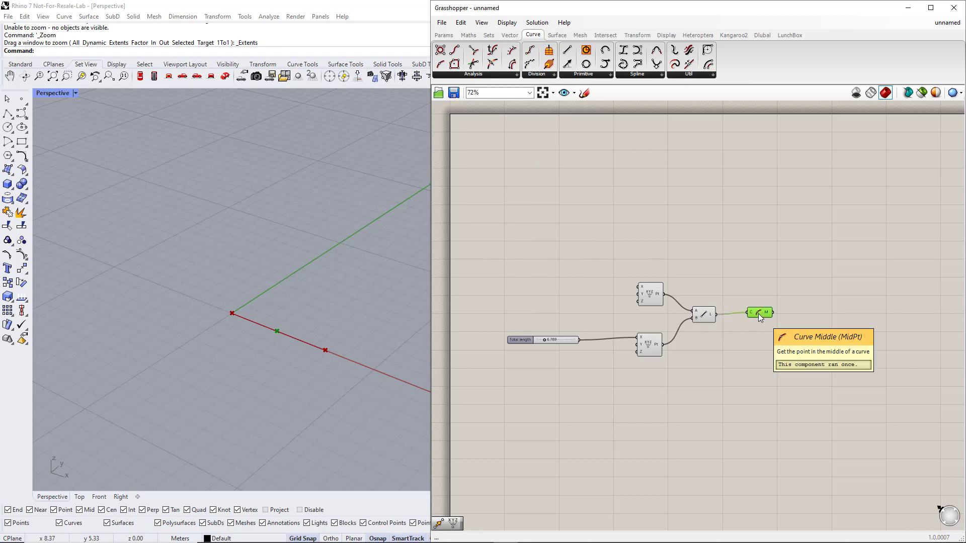
Select both Construct Point components plus Curve Middle to examine the three points in the viewport
left_click_drag(655, 365, 643, 286)
left_click(768, 316, "shift")
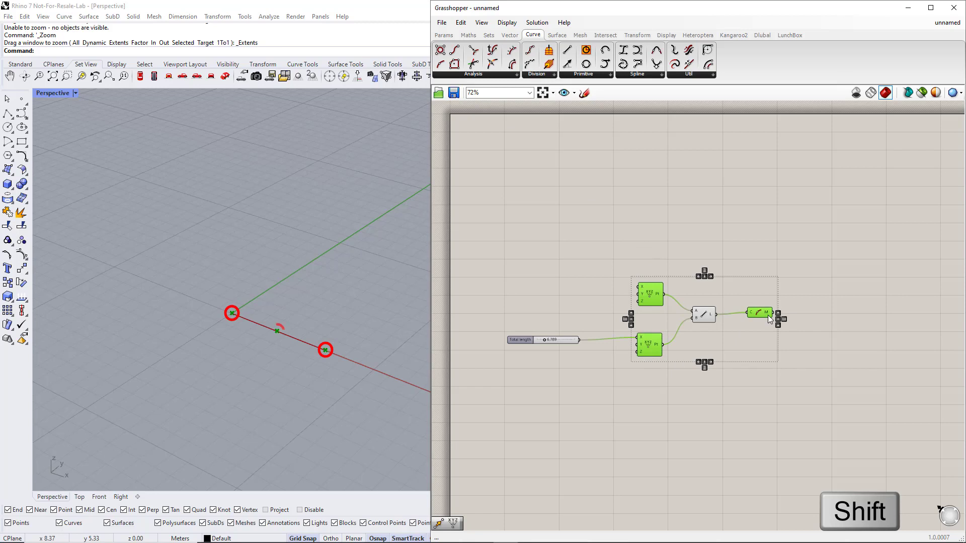
left_click(765, 237)
Add a Move component above the Curve Middle component and place a copy of it below
left_click(637, 35)
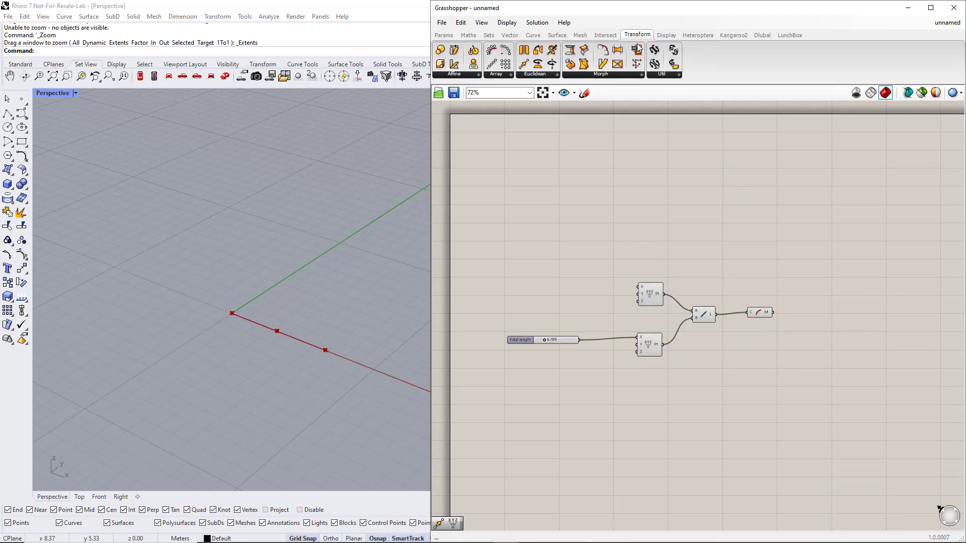
left_click(547, 75)
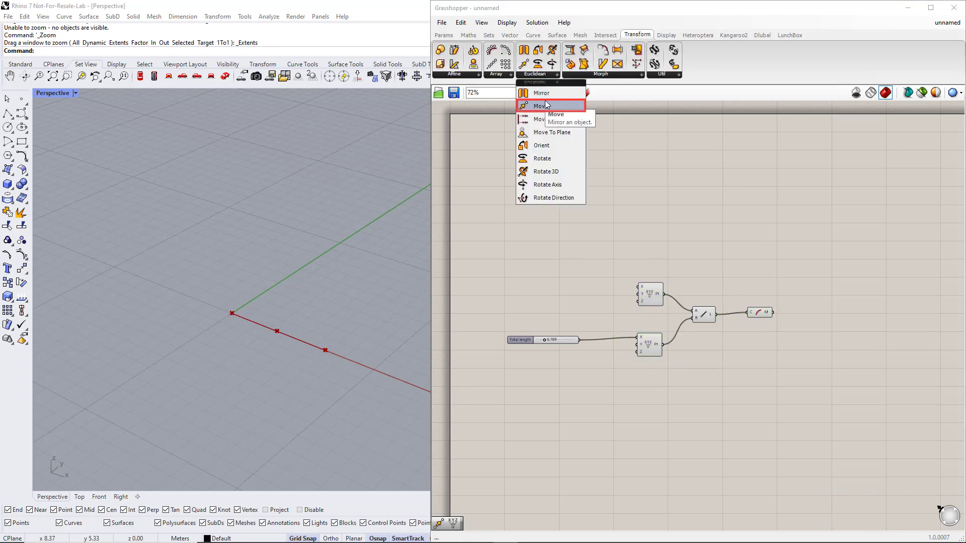
left_click(730, 226)
double_click(731, 226)
type("move")
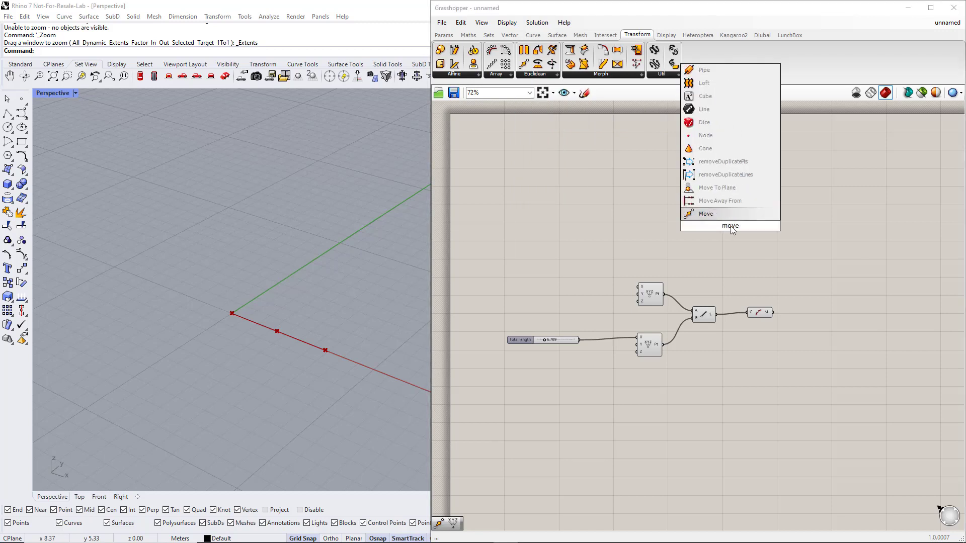
key("Return")
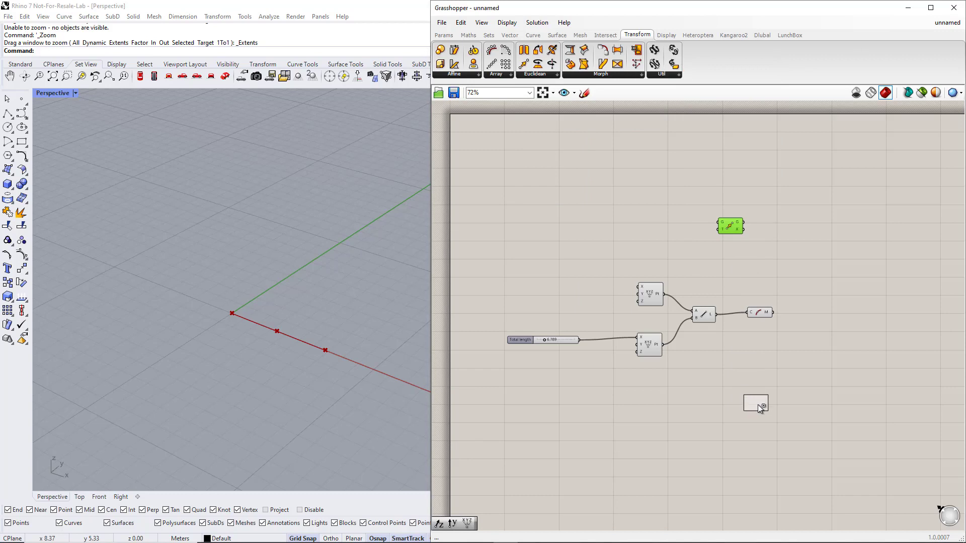
left_click_drag(737, 233, 790, 248)
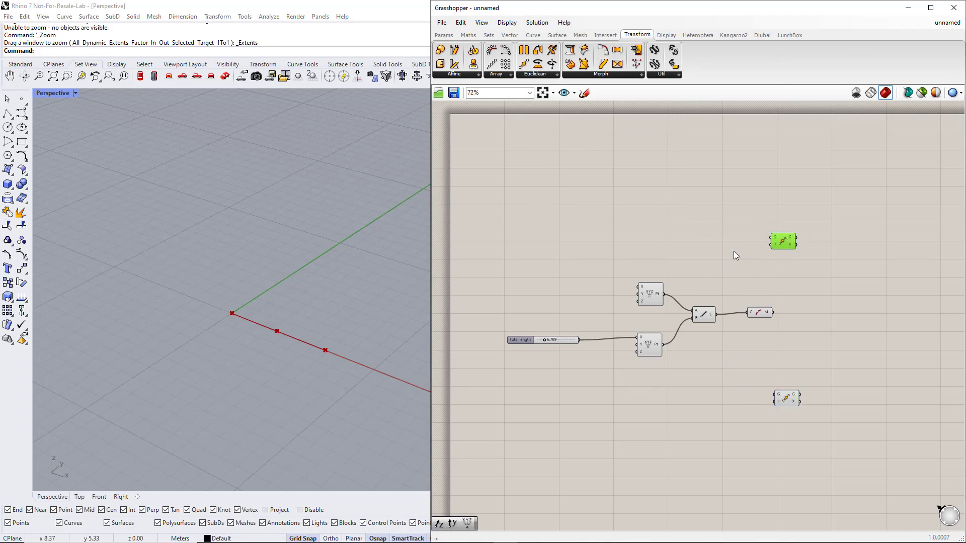
Connect the upper and lower Construct Point outputs to the geometry inputs of the upper and lower Move components respectively
left_click_drag(651, 261, 628, 359)
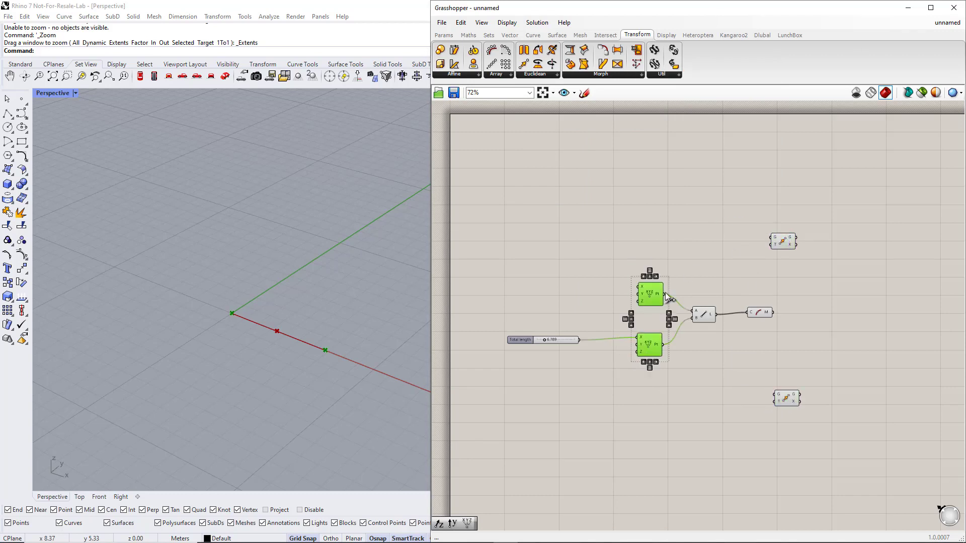
left_click_drag(664, 294, 772, 237)
left_click_drag(664, 345, 774, 395)
left_click_drag(821, 416, 789, 227)
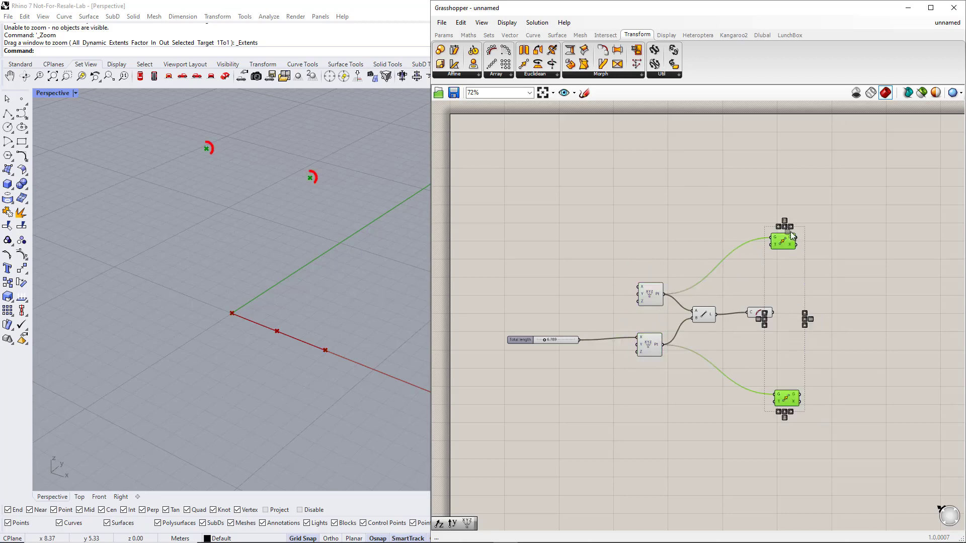
Add a Unit Z vector component and connect its output to the translation inputs of both Move components
left_click(790, 279)
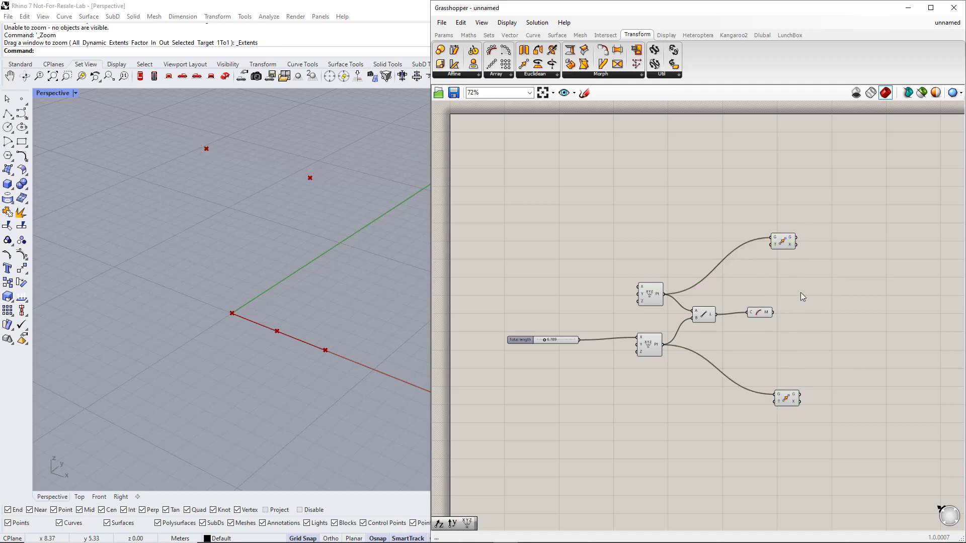
left_click(509, 35)
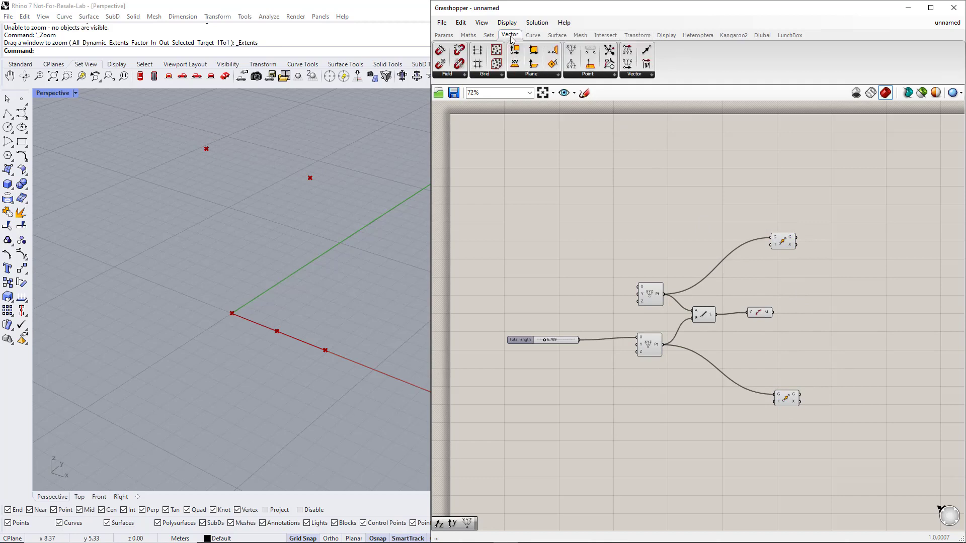
left_click(649, 75)
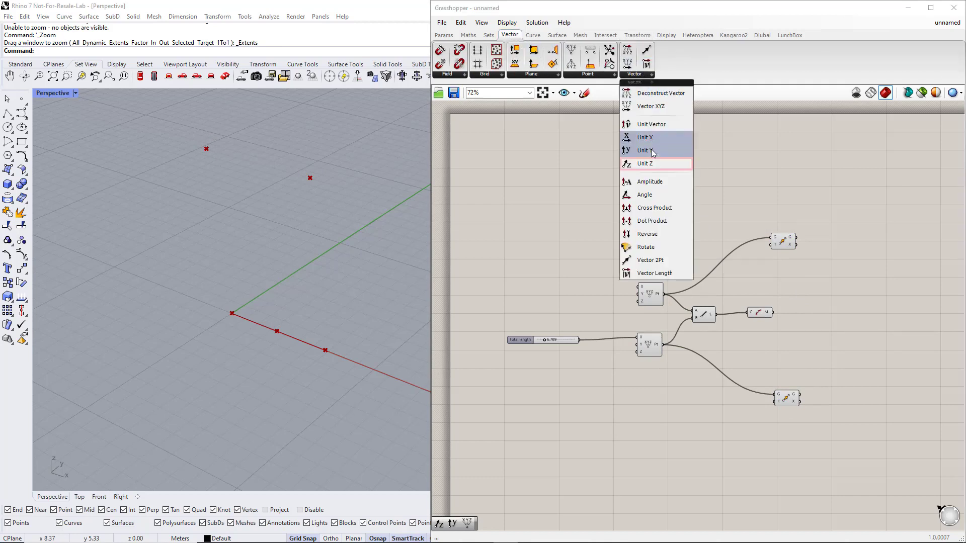
double_click(745, 345)
type("z")
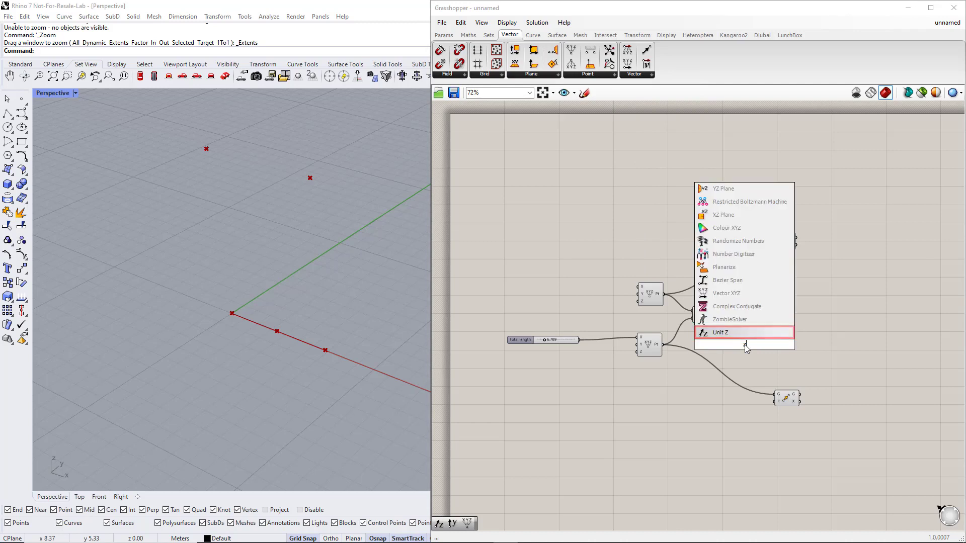
key("Return")
left_click_drag(756, 345, 771, 245)
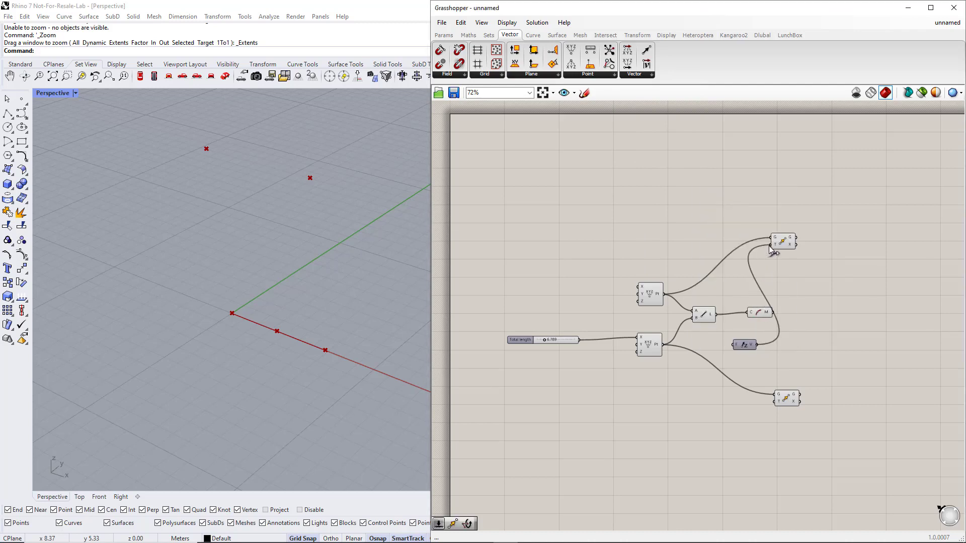
left_click_drag(775, 402, 706, 387)
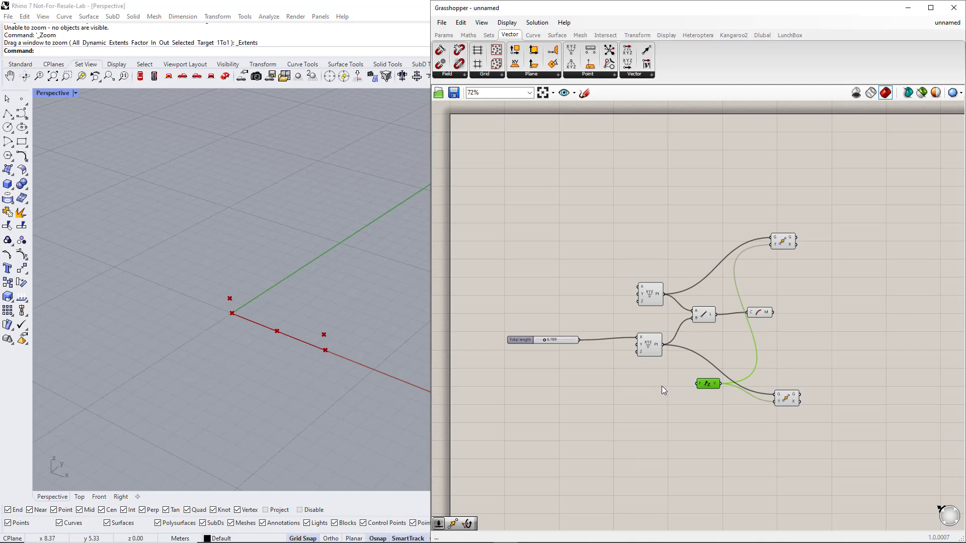
Add a number slider ranging from 1 to 5, name it Side height and connect it to the Unit Z factor
double_click(644, 387)
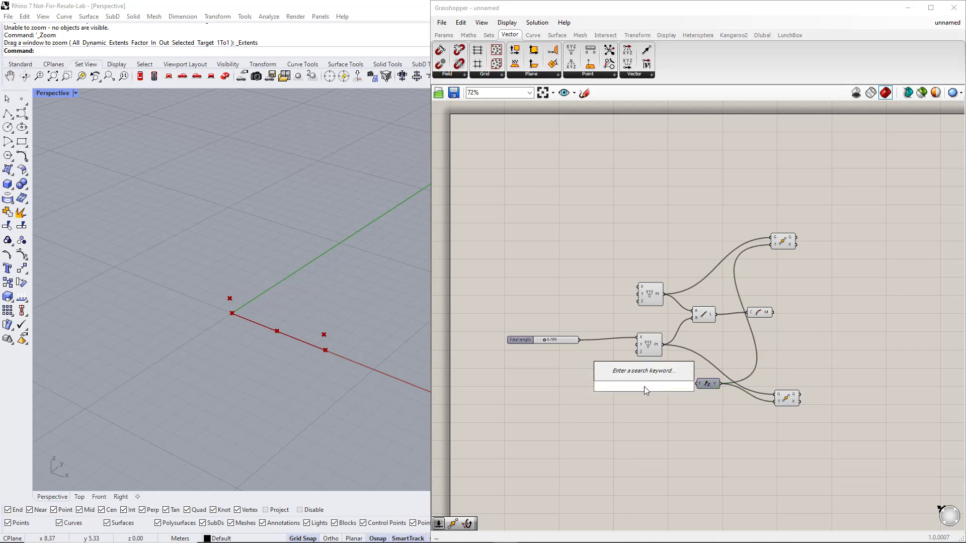
type("1.5")
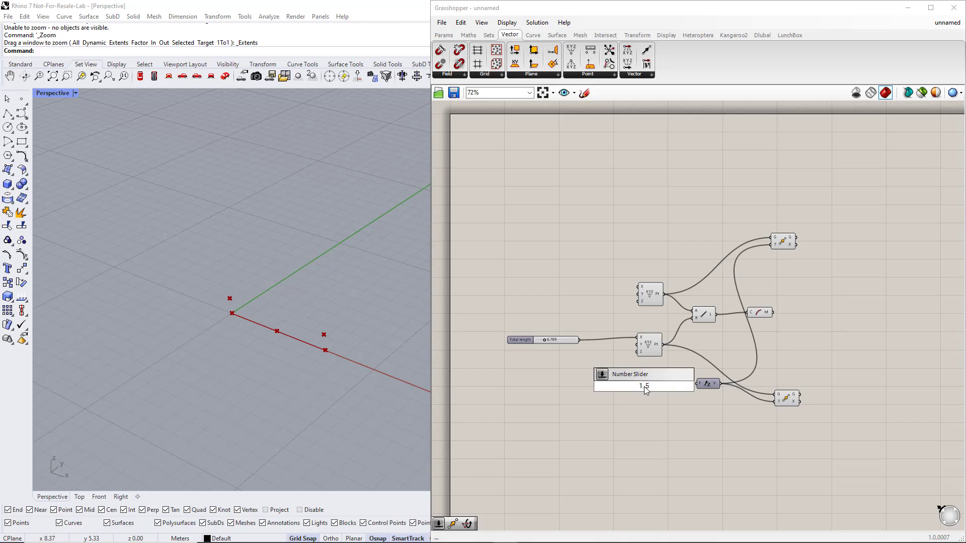
key("Return")
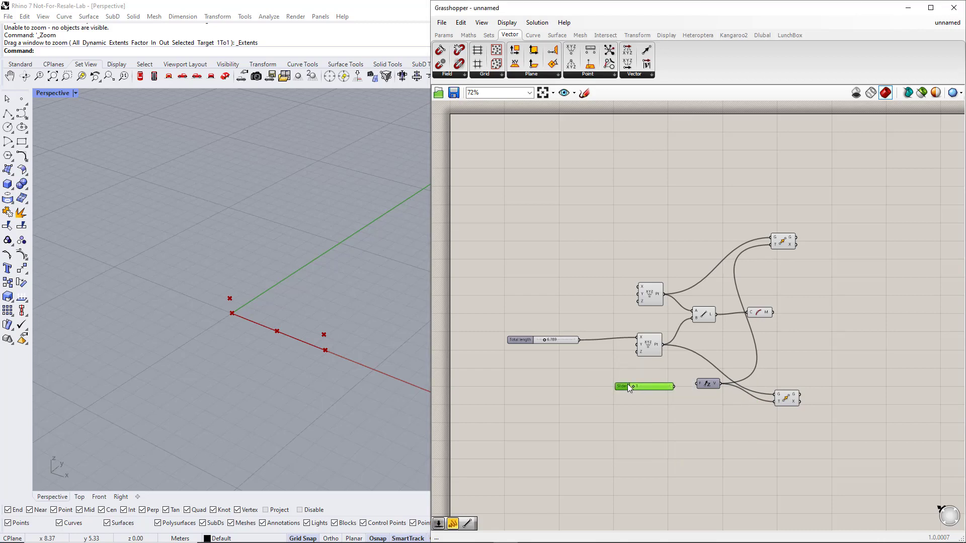
double_click(627, 385)
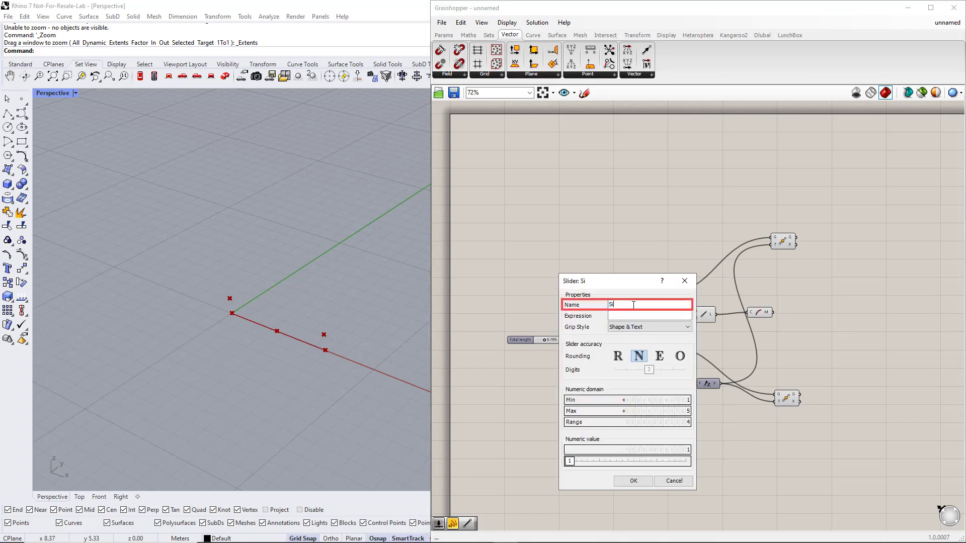
type("Side height")
left_click(630, 481)
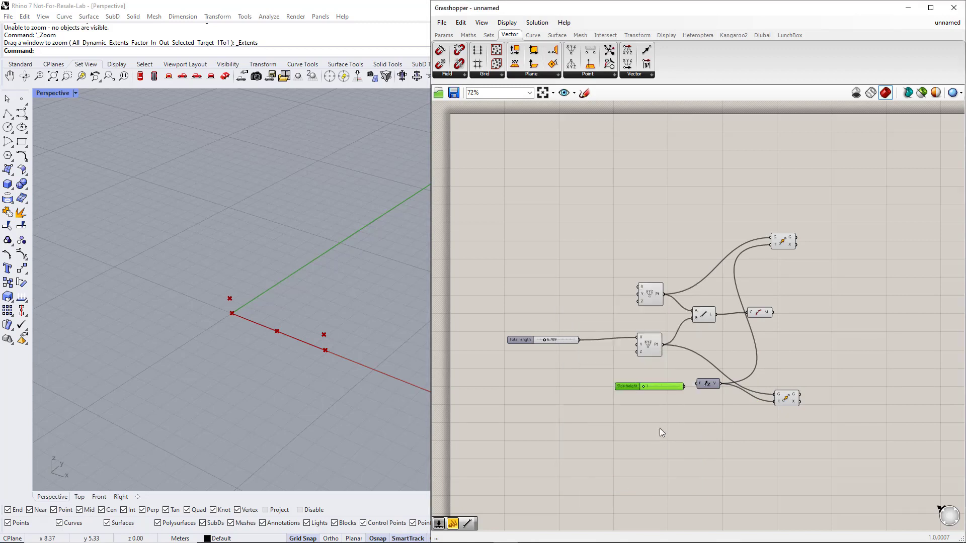
left_click(709, 403)
Add a third Move component beside Curve Middle and feed the midpoint into its geometry input
left_click(760, 313)
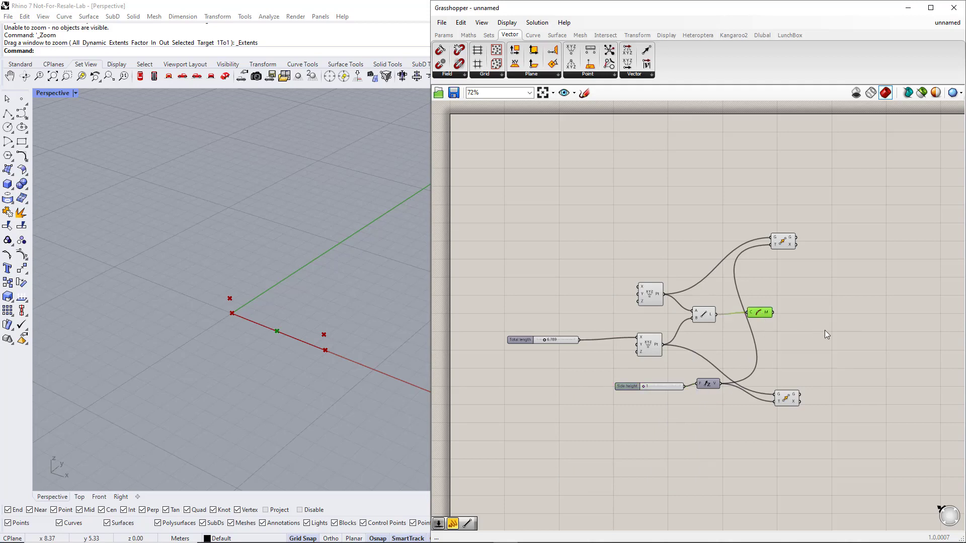
right_click_drag(825, 330, 766, 334)
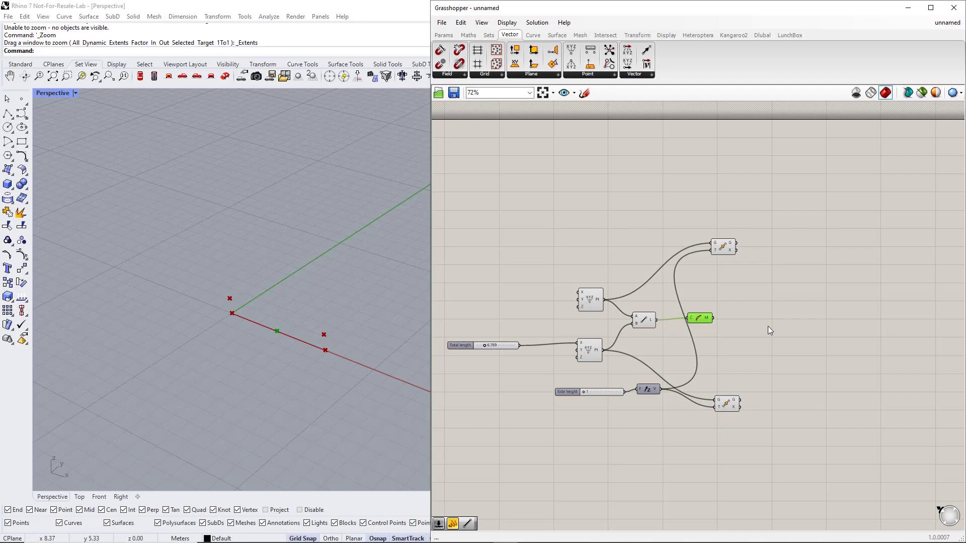
double_click(768, 321)
type("mo")
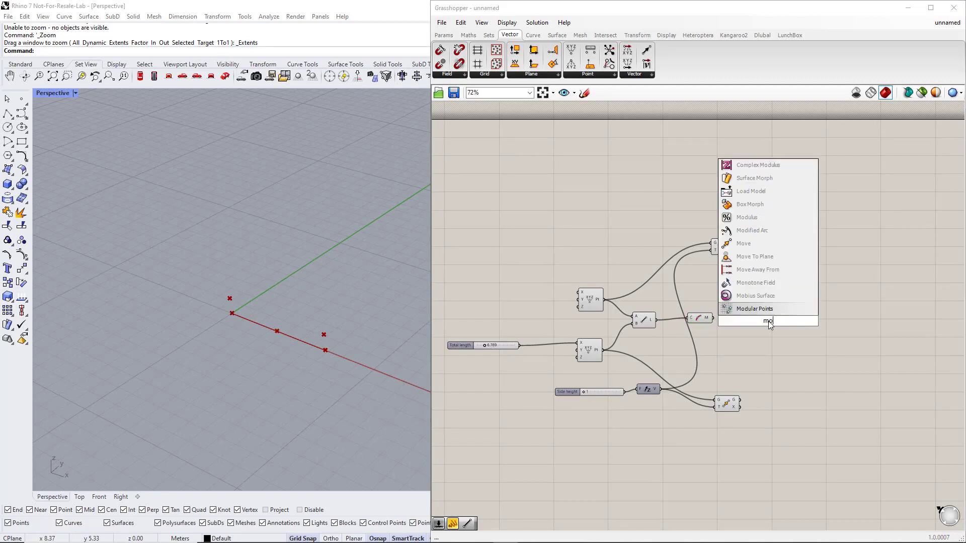
type("ve")
key("Return")
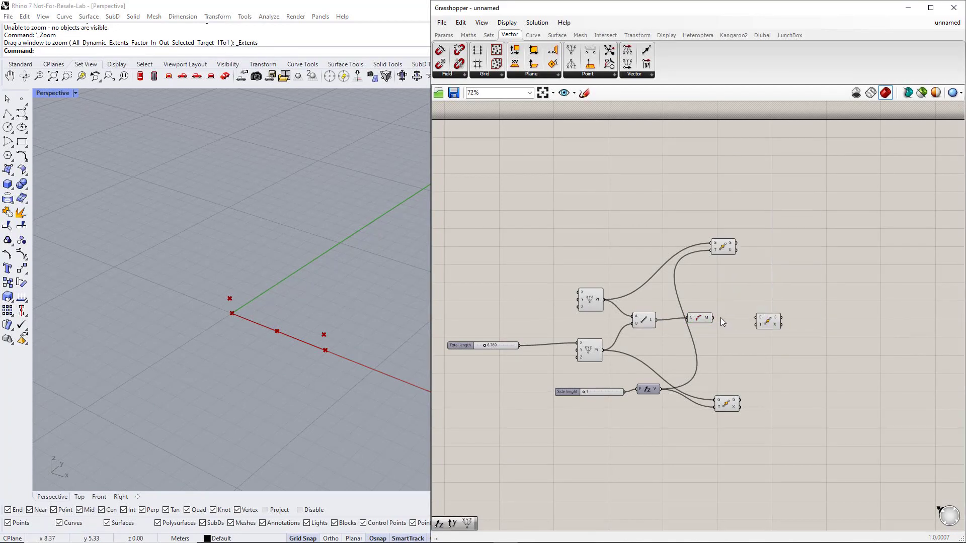
left_click_drag(713, 318, 799, 323)
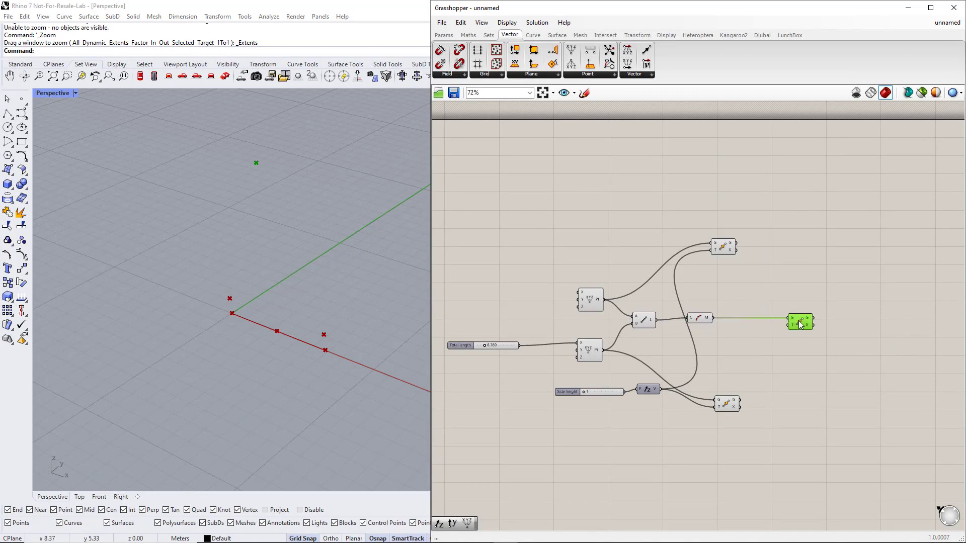
Add a second Unit Z component and connect it to the translation input of the midpoint's Move component
double_click(772, 343)
type("unit")
key("Return")
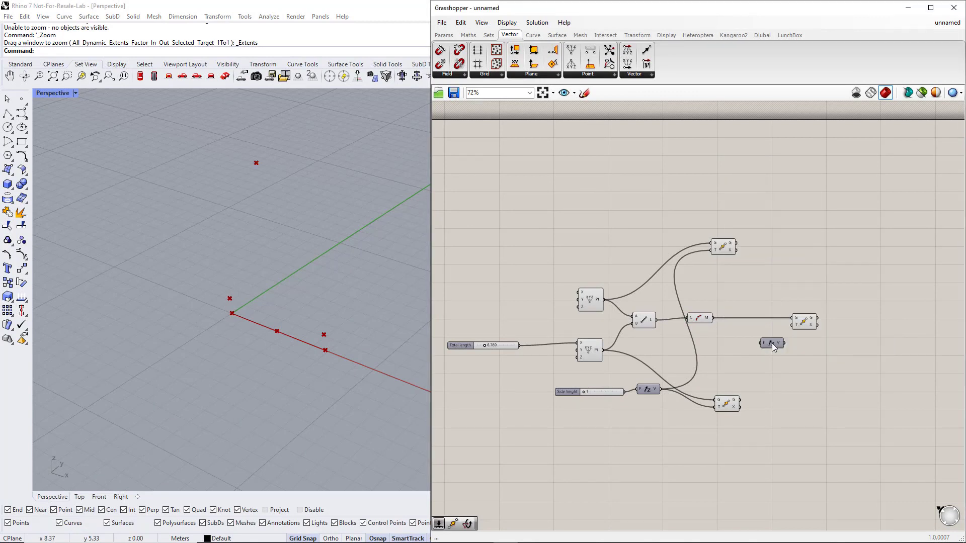
left_click_drag(804, 325, 825, 327)
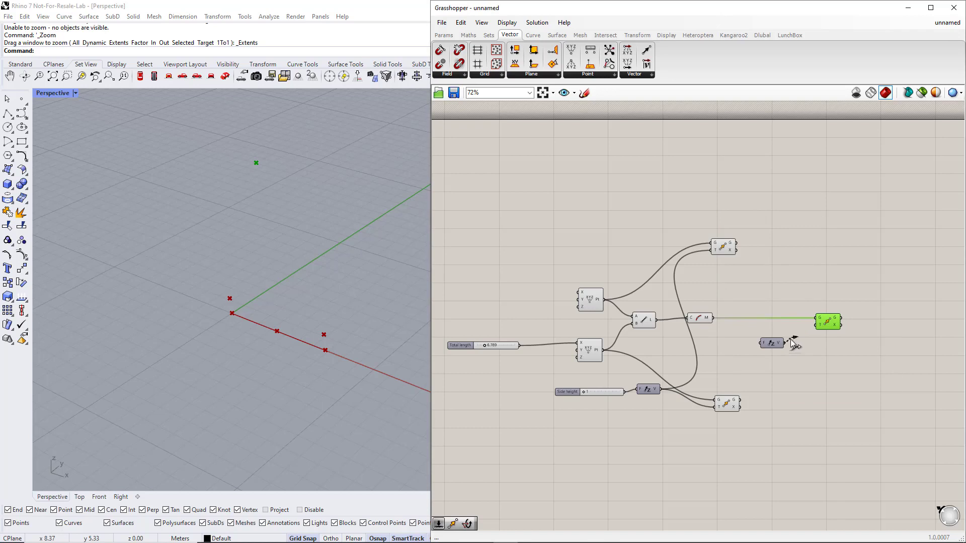
left_click_drag(779, 347, 802, 352)
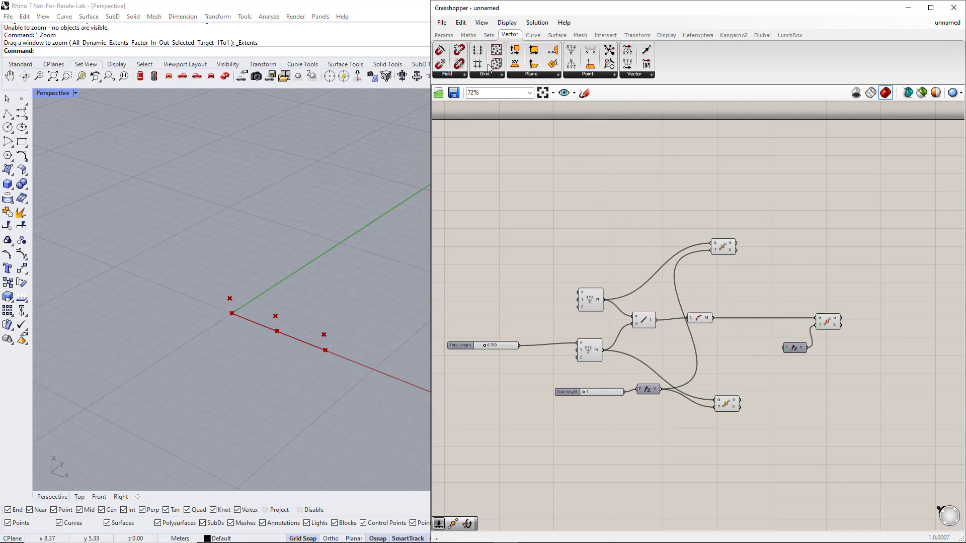
Place an Expression component before the second Unit Z and set its expression to x+y
left_click(468, 34)
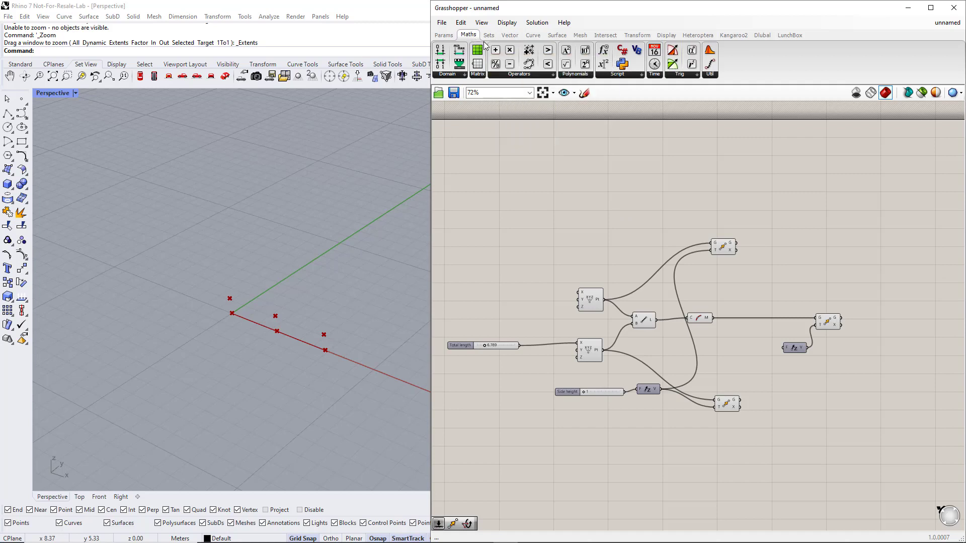
left_click(620, 75)
left_click(625, 106)
left_click(736, 363)
double_click(735, 365)
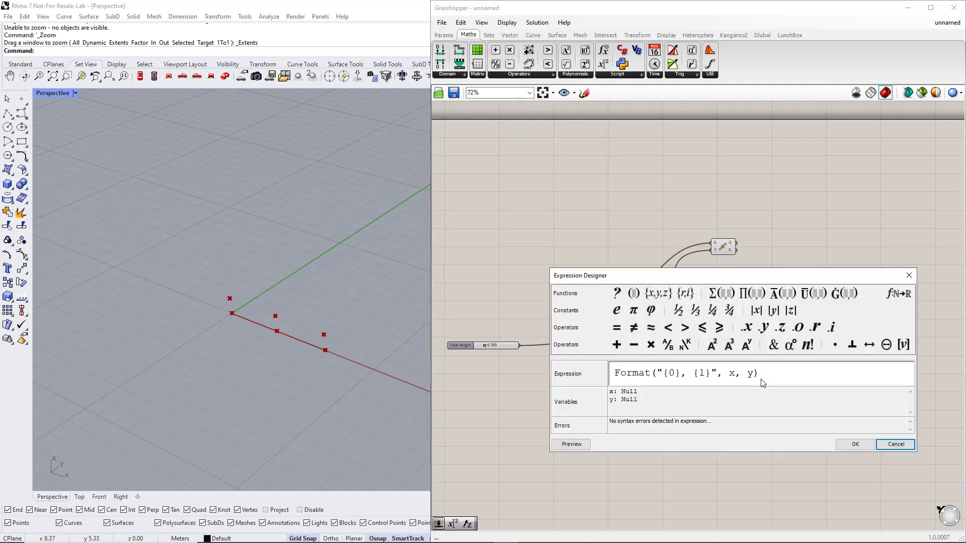
left_click_drag(763, 375, 610, 381)
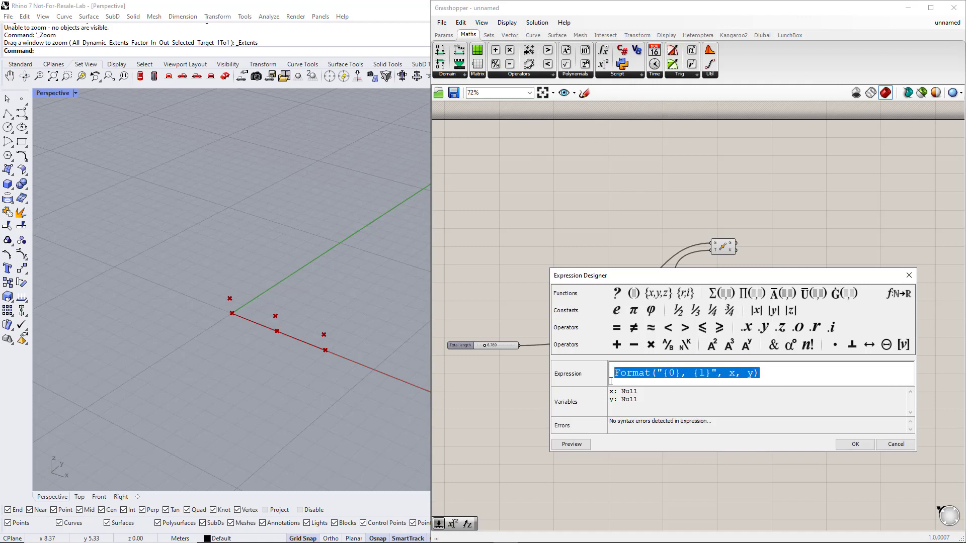
type("x+y")
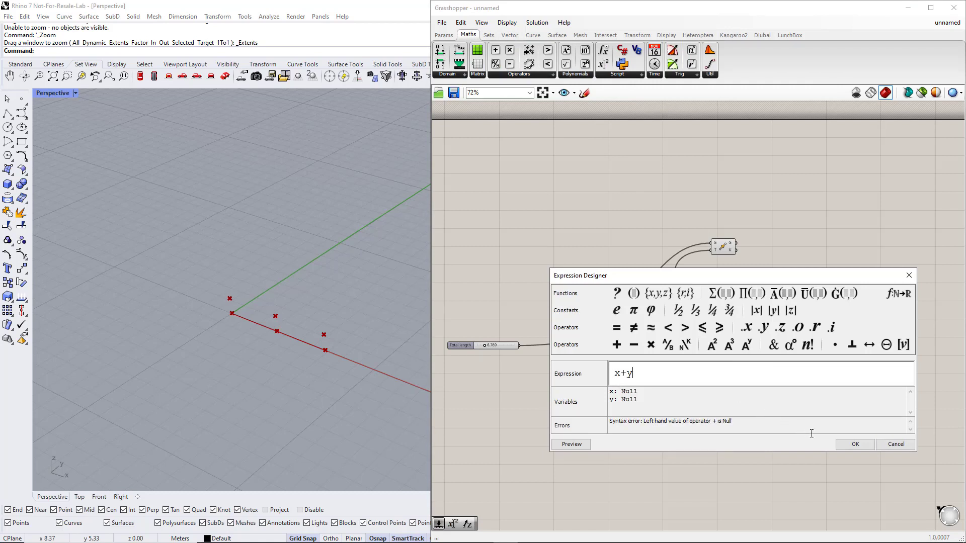
left_click(855, 444)
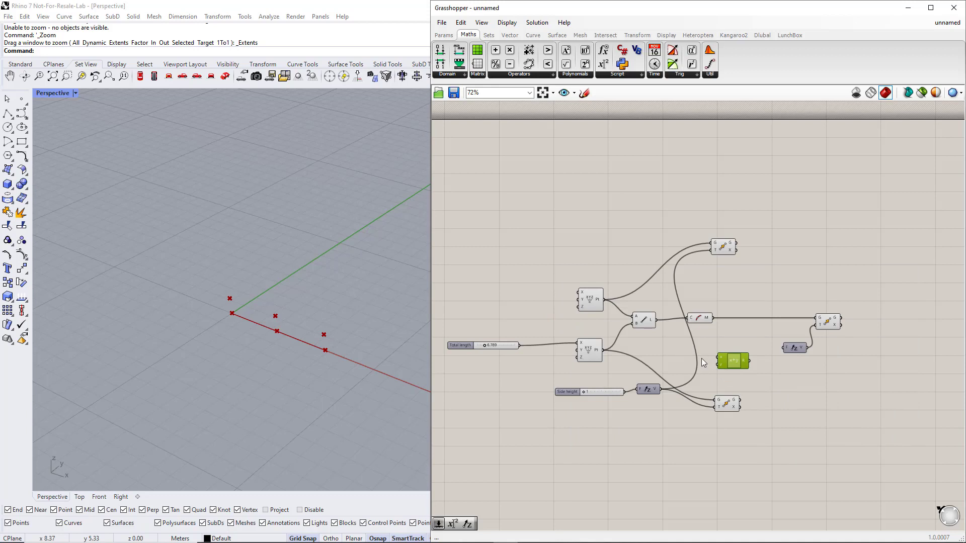
Connect the Side height slider to the expression's x input and a new 0 to 5 number slider to its y input
left_click_drag(624, 391, 718, 357)
double_click(708, 381)
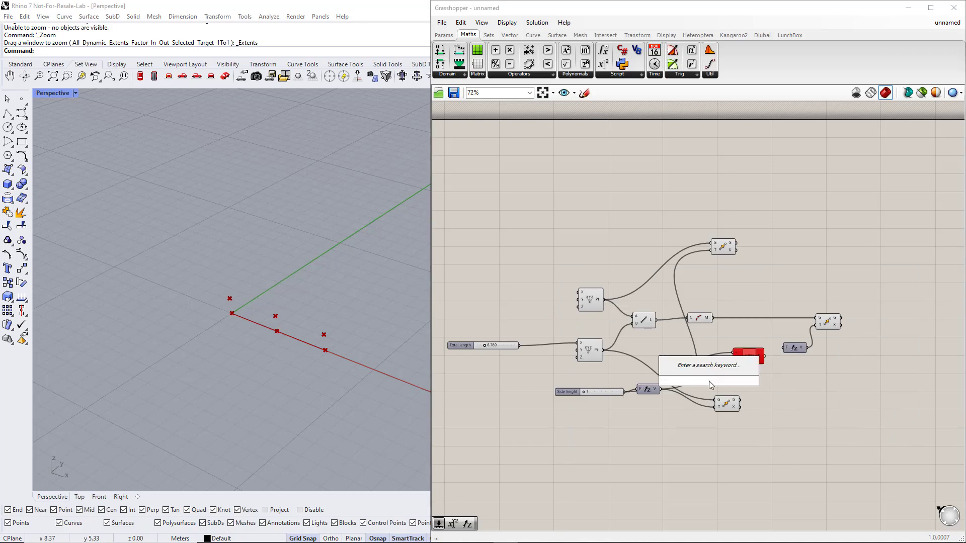
type("0.5")
left_click(708, 381)
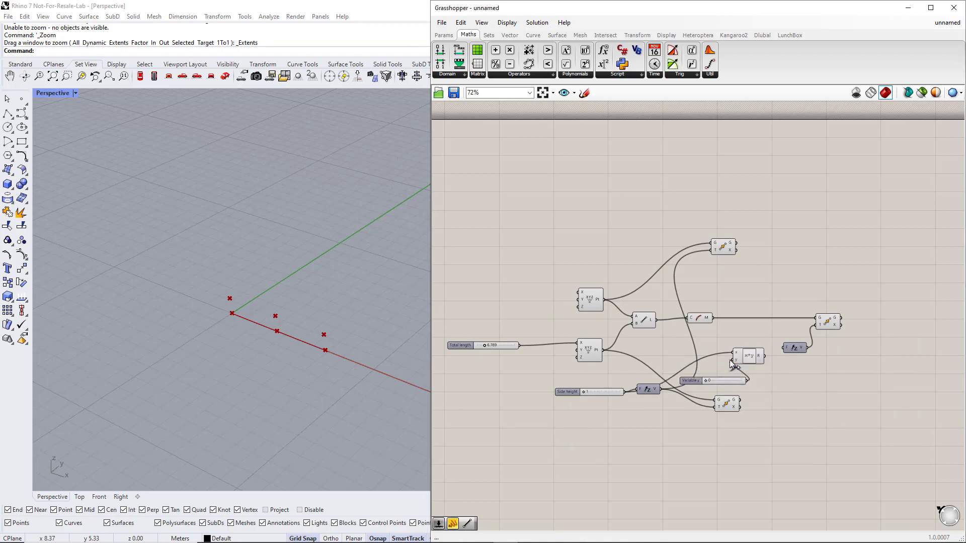
Name the new slider Apex height and connect the expression result to the second Unit Z factor
double_click(730, 360)
type("x height")
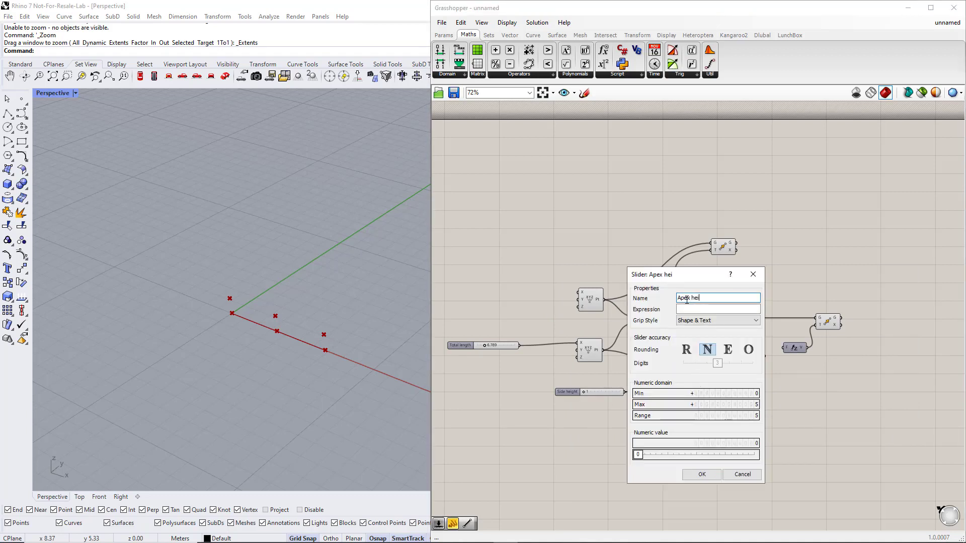
left_click(702, 474)
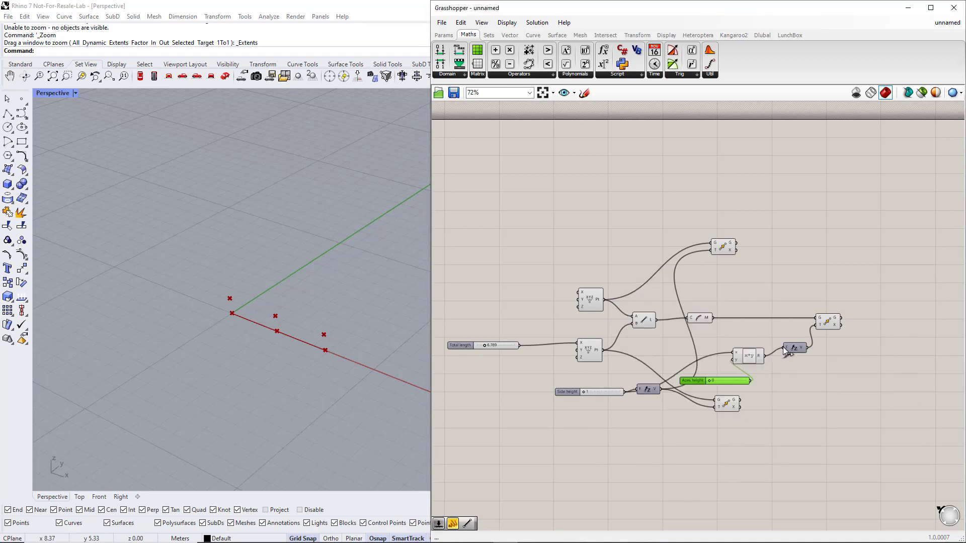
Set the Side height slider to 2 and the Apex height slider to about 1.9
left_click_drag(586, 392, 599, 390)
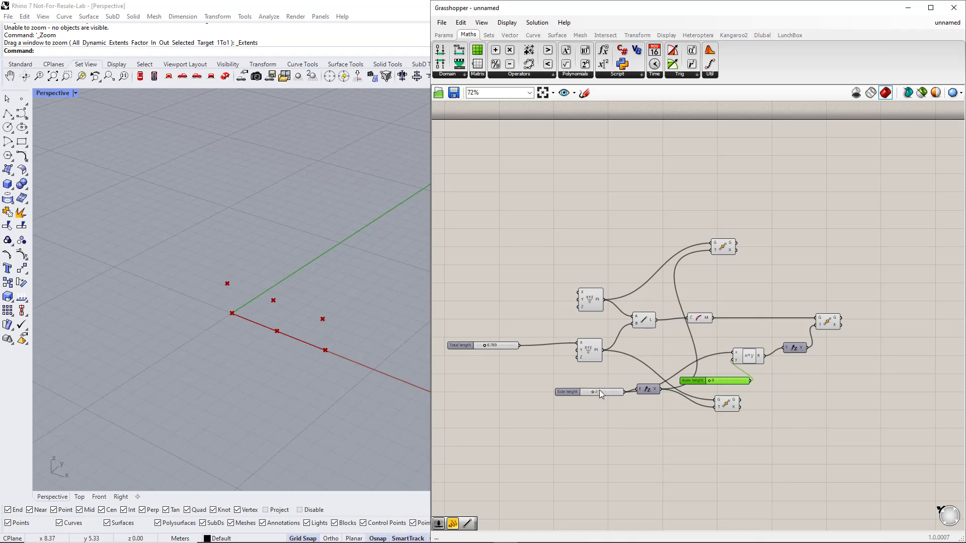
mouse_move(709, 382)
left_mouse_down()
mouse_move(742, 381)
mouse_move(705, 381)
mouse_move(734, 381)
mouse_move(714, 382)
mouse_move(724, 381)
left_mouse_up()
right_click(704, 381)
mouse_move(780, 410)
left_click(826, 412)
Rearrange the three Move components into a vertical column beyond the rest of the definition
left_click_drag(722, 247, 852, 234)
left_click_drag(825, 324, 843, 298)
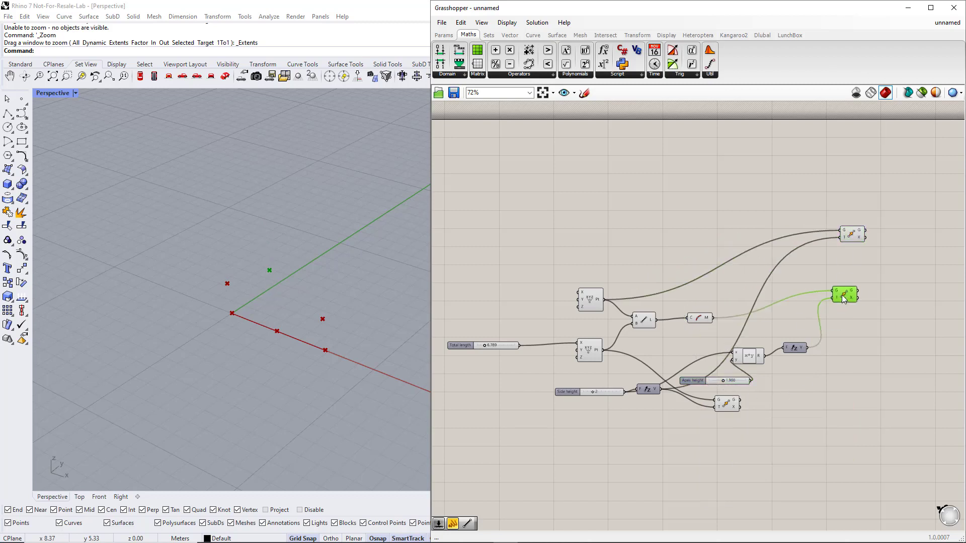
left_click_drag(727, 404, 854, 382)
Add a Line component and connect the upper Move geometry to its A input and the middle Move geometry to B
right_click_drag(876, 406, 769, 407)
left_click(817, 261)
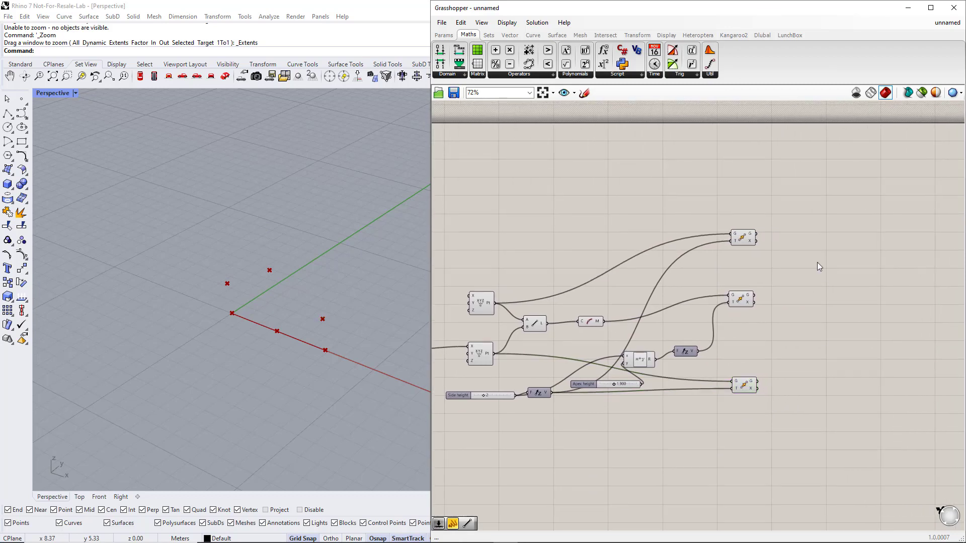
double_click(820, 225)
type("line")
key("Return")
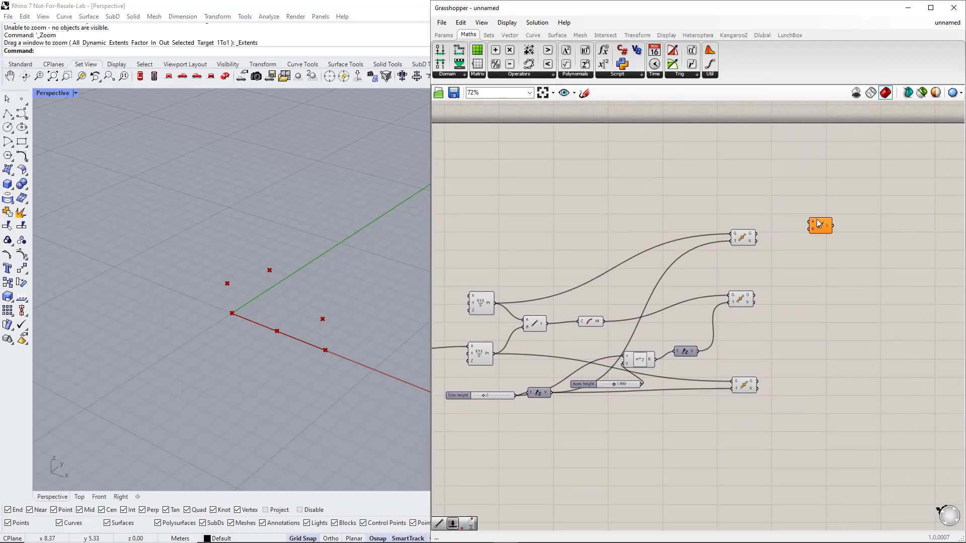
left_click_drag(818, 224, 821, 237)
left_click(741, 300)
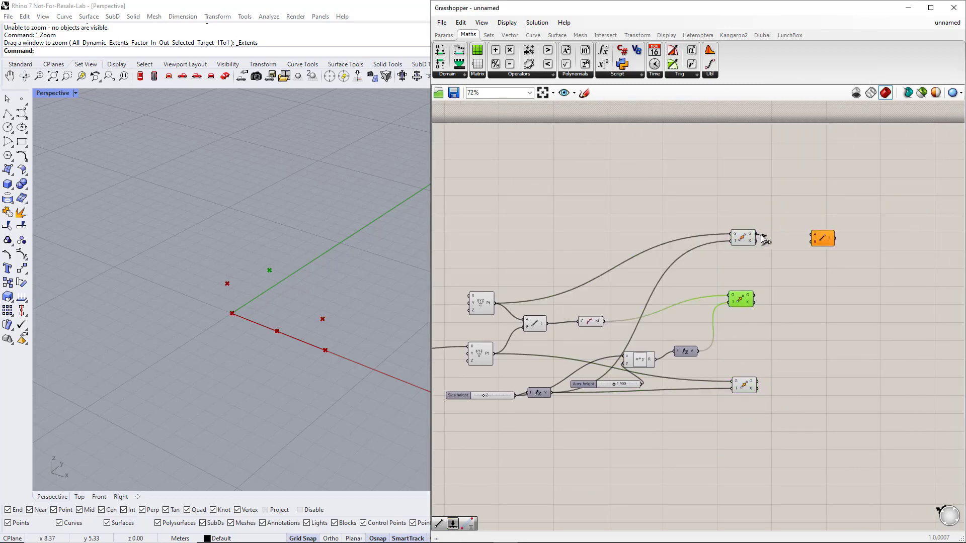
left_click_drag(757, 235, 811, 234)
left_click_drag(755, 295, 811, 242)
Add a second Line component running from the middle Move geometry to the lower Move geometry
double_click(822, 284)
type("lin")
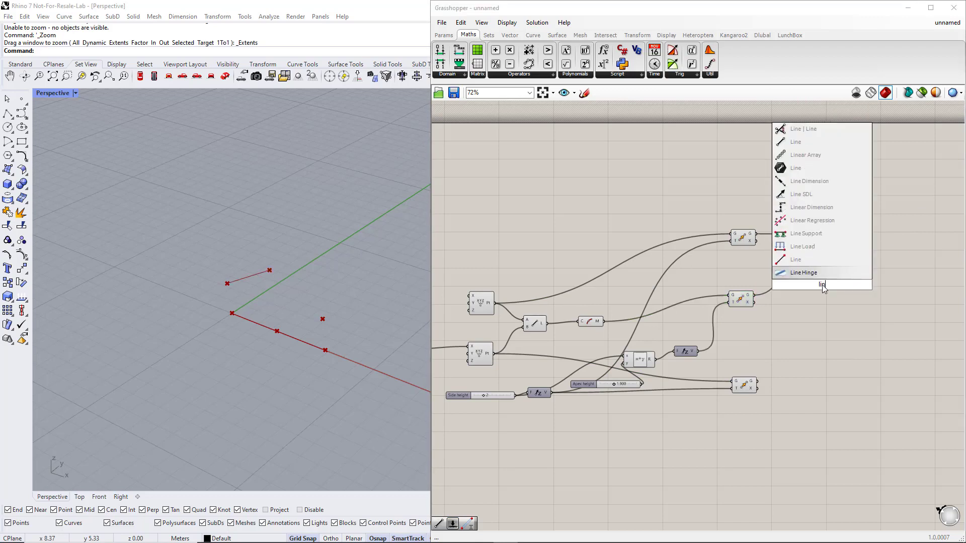
left_click(798, 259)
left_click(740, 300)
mouse_move(755, 295)
left_mouse_down()
mouse_move(812, 281)
mouse_move(829, 328)
mouse_move(826, 291)
left_mouse_up()
left_click(760, 387)
left_click(833, 337)
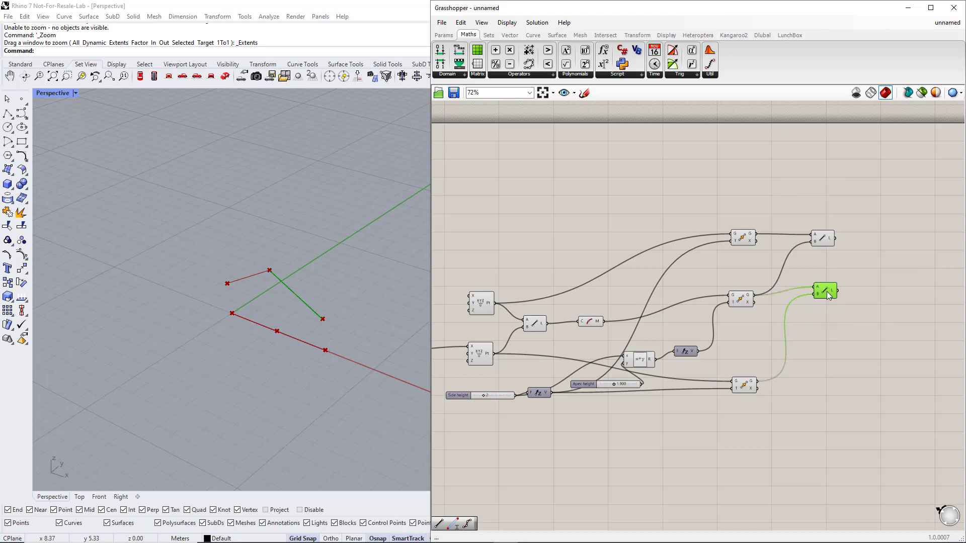
Add a third Line component running from the upper Construct Point to the base curve's midpoint
double_click(828, 319)
key("Return")
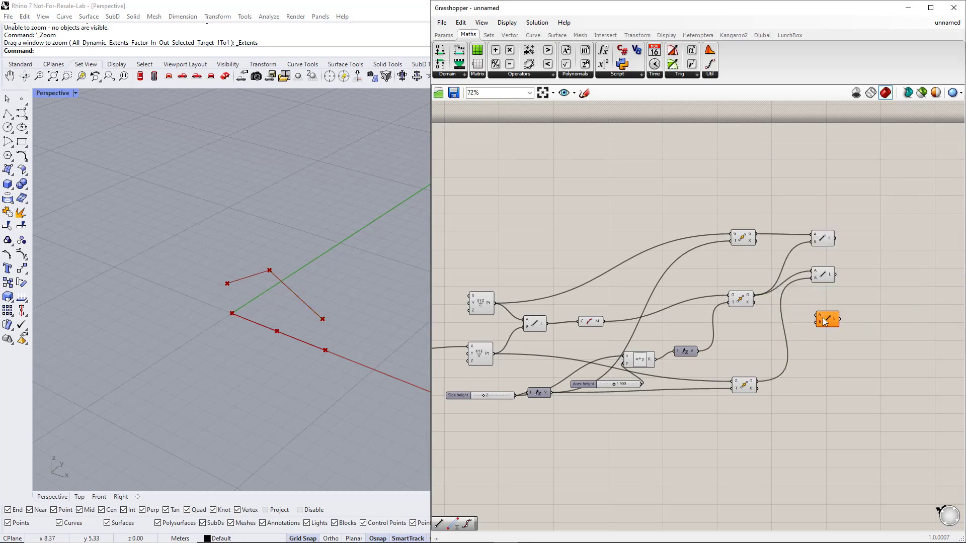
left_click_drag(495, 303, 811, 313)
left_click_drag(603, 321, 812, 319)
Add a fourth Line component running from the base curve's midpoint to the lower Construct Point
double_click(823, 347)
type("line")
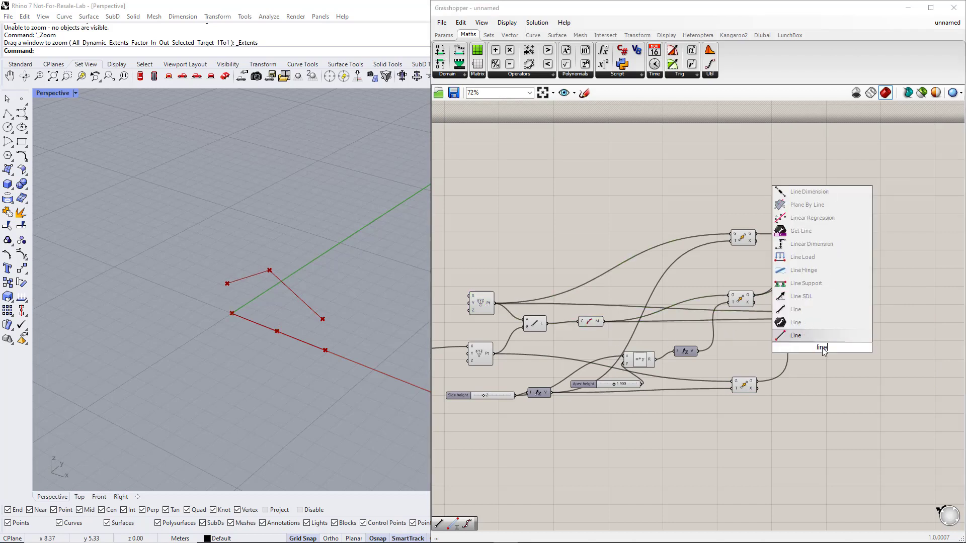
key("Return")
left_click(593, 324)
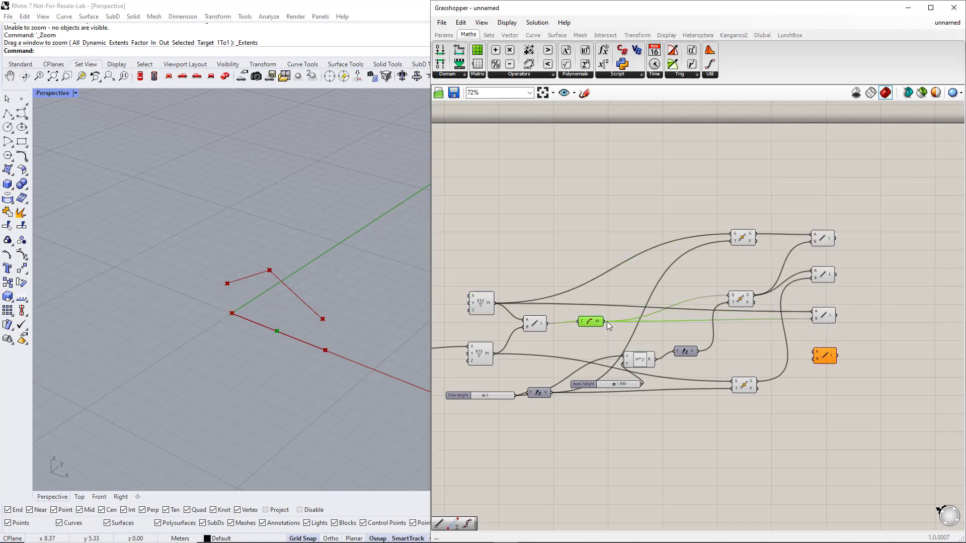
left_click_drag(607, 322, 811, 353)
left_click(653, 343)
left_click(479, 355)
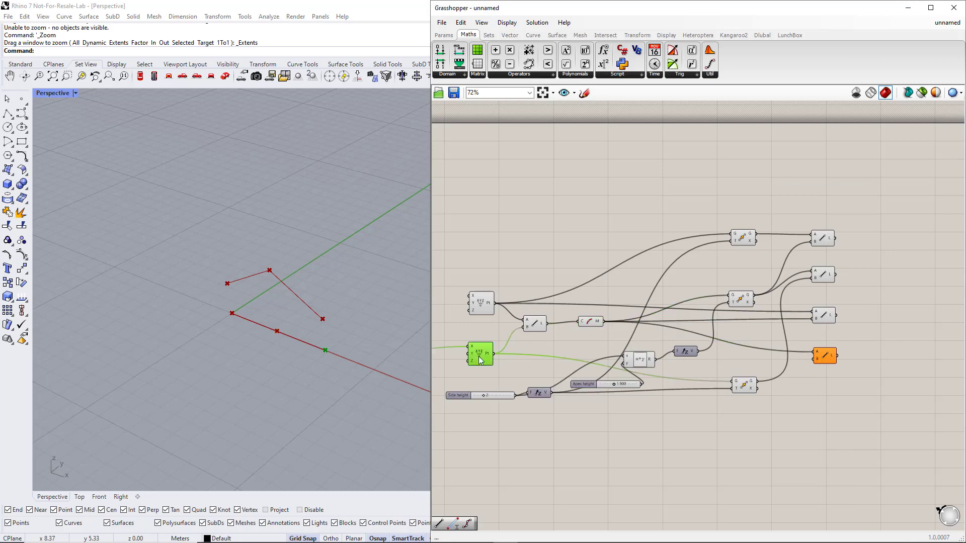
left_click_drag(493, 353, 815, 358)
left_click_drag(860, 376, 822, 269)
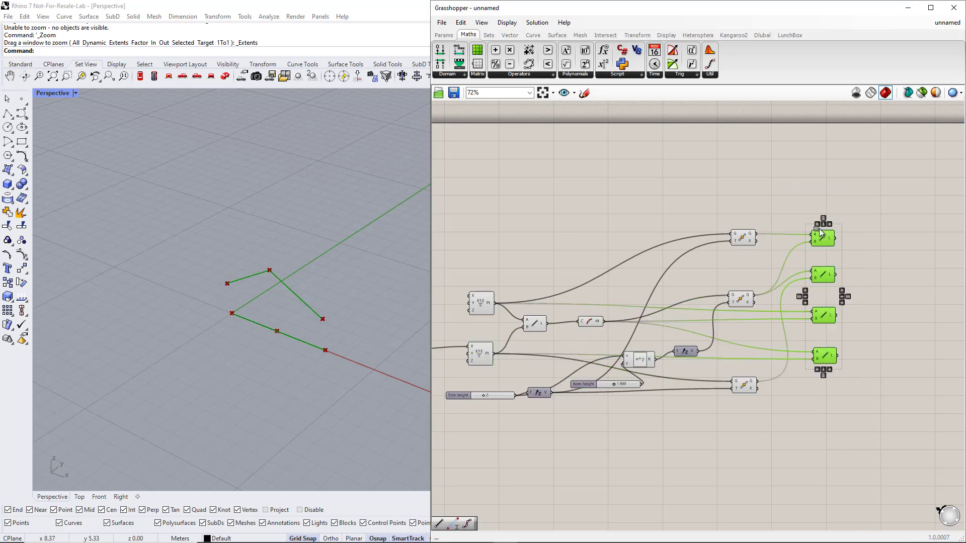
left_click(885, 287)
Add a Divide Curve component beyond the Line column and connect the uppermost Line to its curve input
right_click_drag(885, 287, 803, 320)
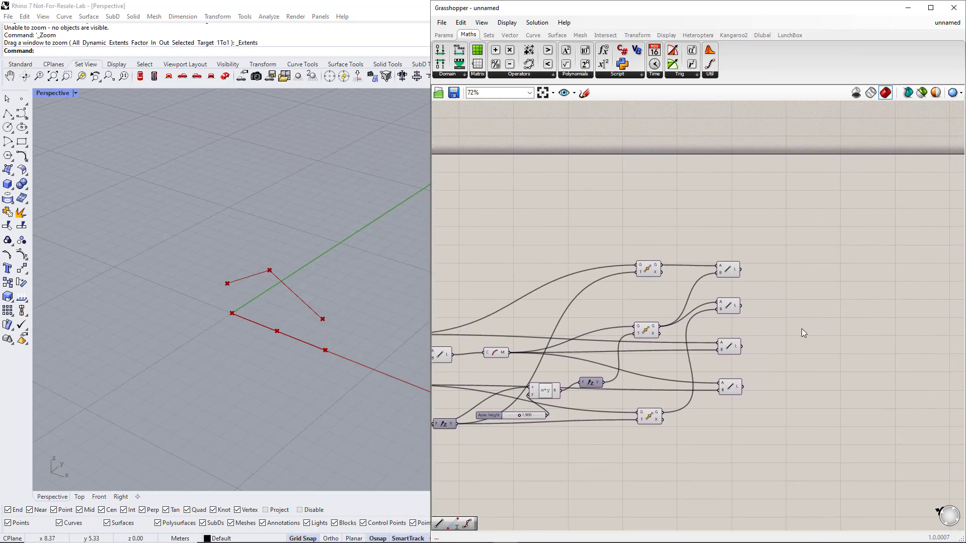
left_click(533, 35)
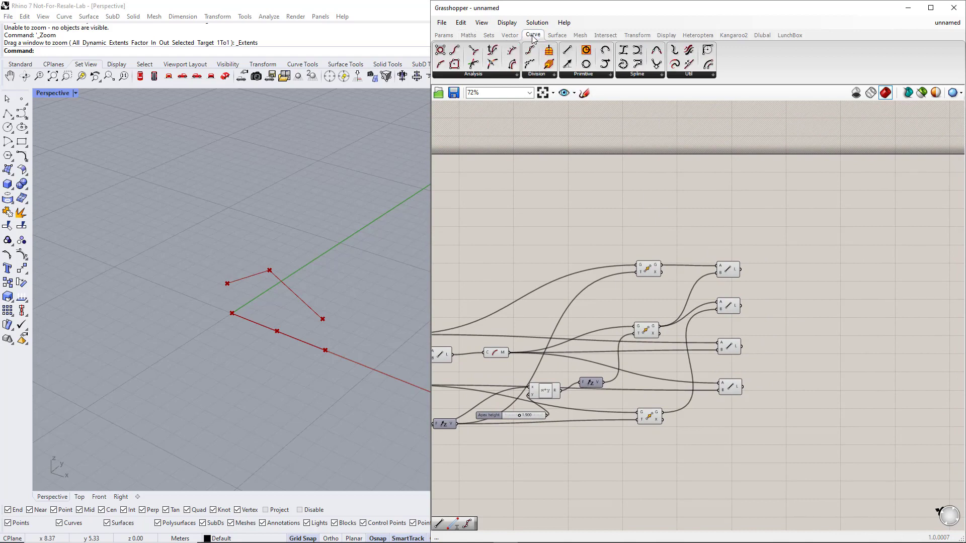
left_click(537, 74)
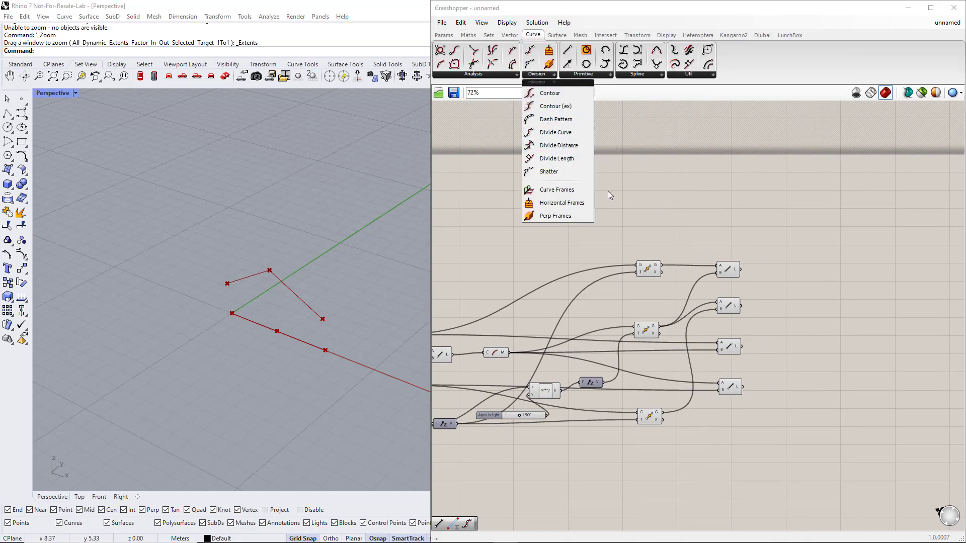
double_click(806, 270)
type("d")
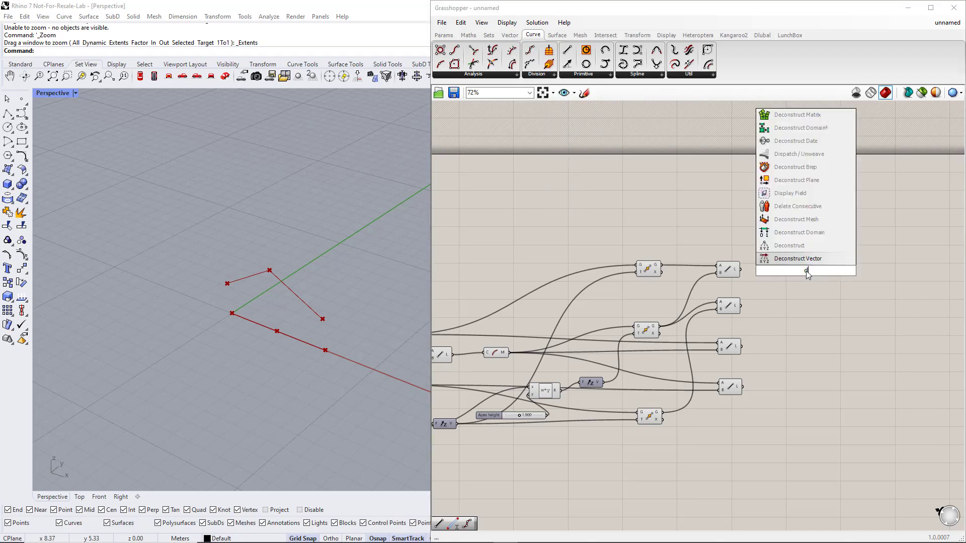
type("ivide curve")
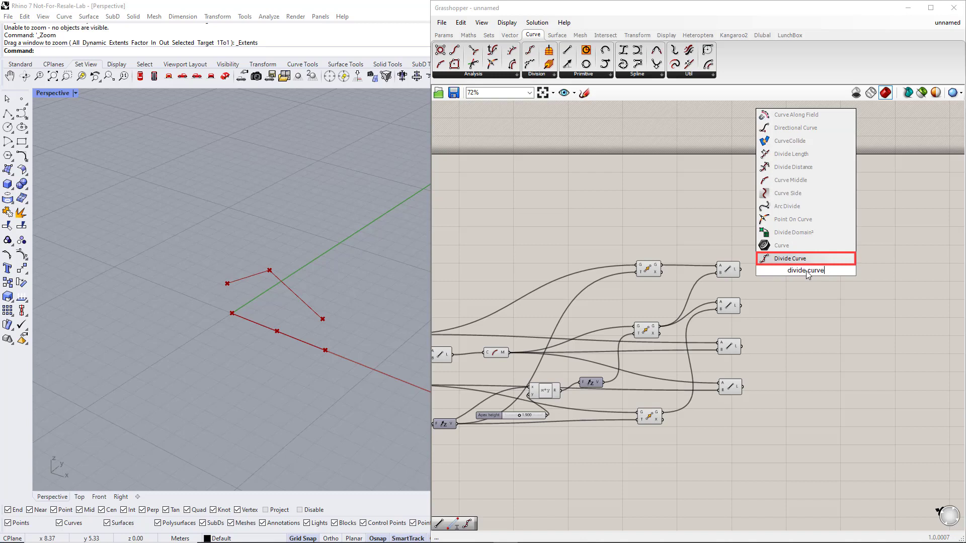
key("Return")
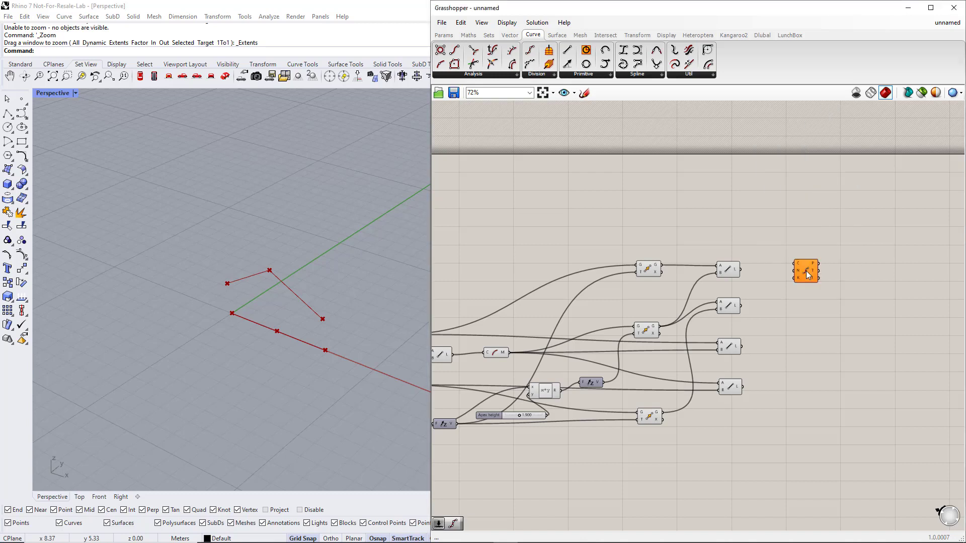
left_click(813, 271)
left_click_drag(740, 269, 839, 275)
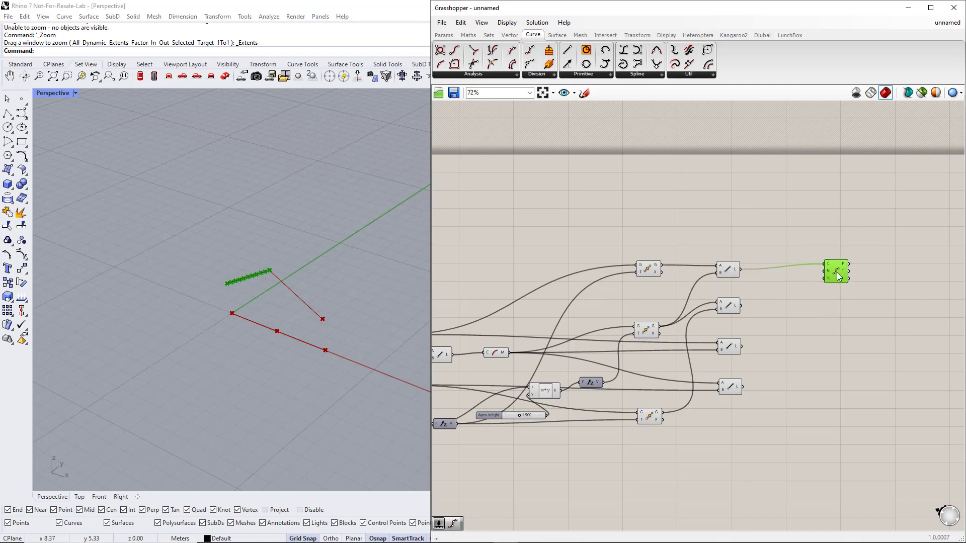
Add an integer number slider set to 1 and connect it to the Divide Curve's count input
double_click(778, 289)
type("1.1")
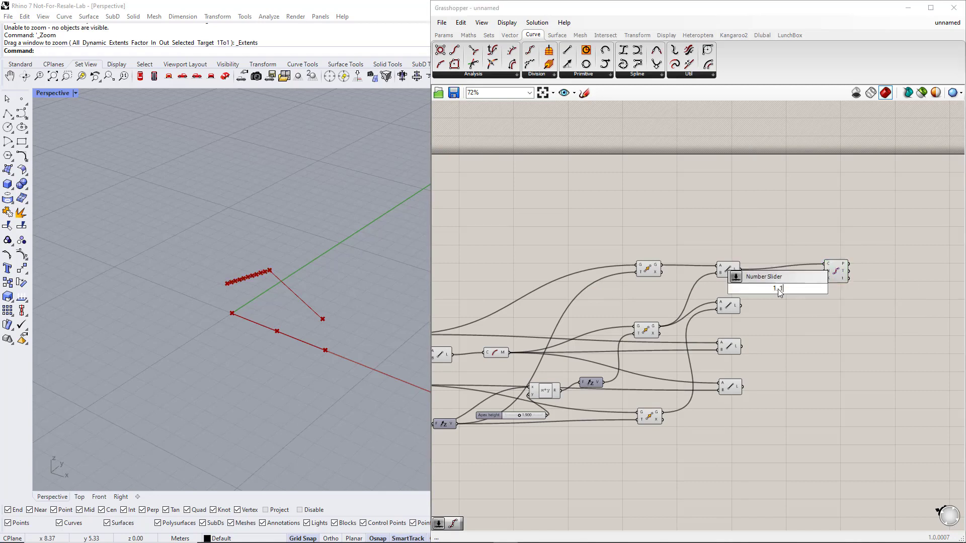
key("Return")
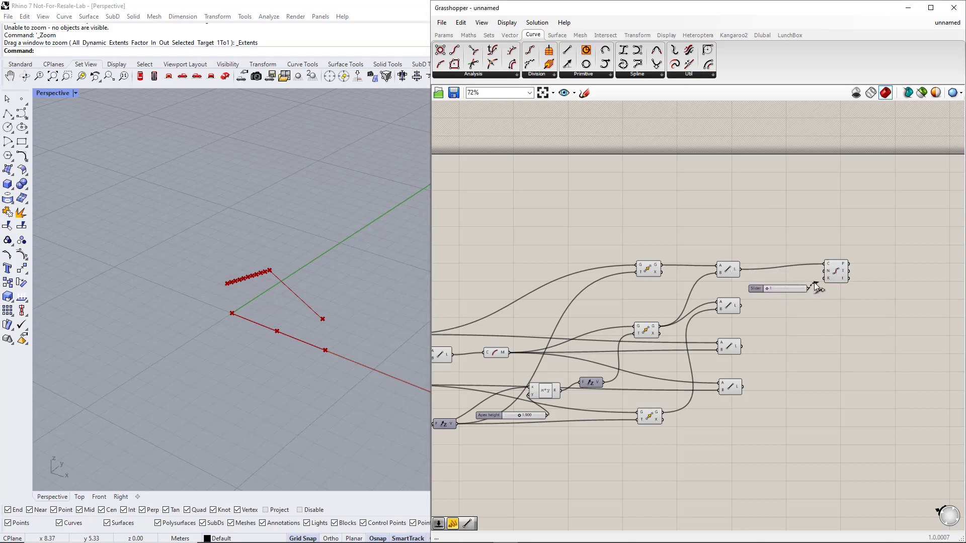
left_click_drag(816, 286, 828, 271)
left_click(838, 279)
Make three copies of Divide Curve and connect their curve inputs to the second, third and fourth Line components
left_click_drag(829, 306, 848, 322, "alt")
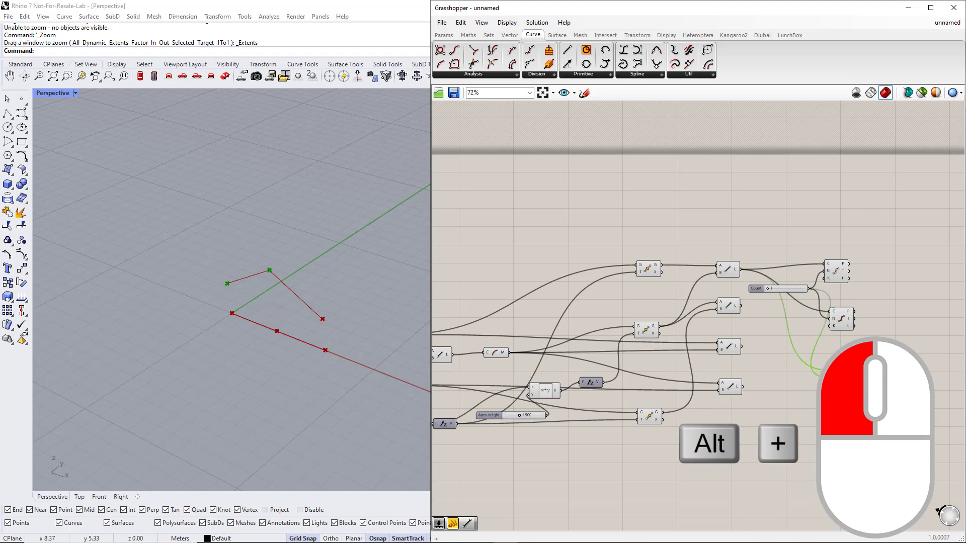
left_click_drag(830, 312, 744, 306)
left_click_drag(837, 370, 743, 346)
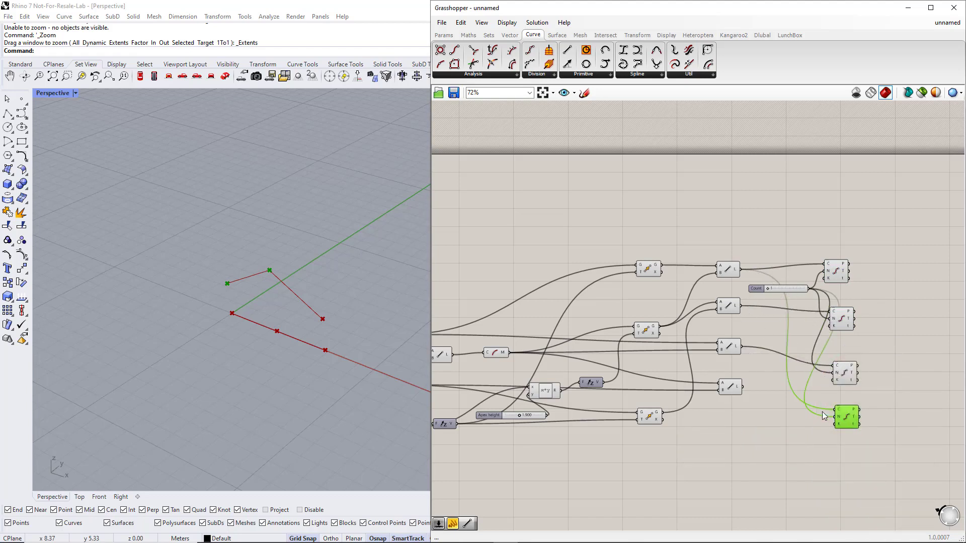
left_click_drag(835, 410, 743, 387)
Move the Count slider to the middle of the Divide Curve connections and set it to 3
left_click_drag(788, 291, 767, 334)
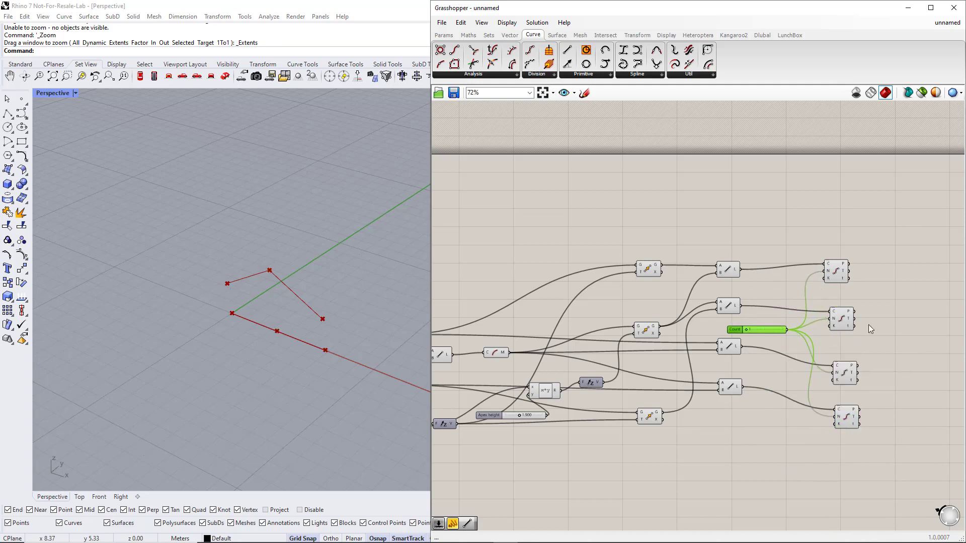
left_click(883, 323)
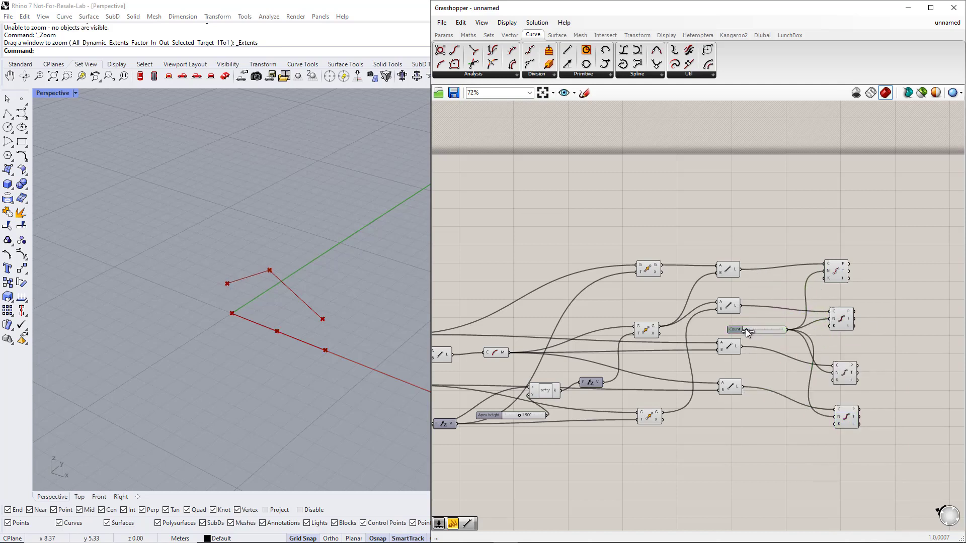
left_click_drag(746, 329, 751, 330)
right_click_drag(879, 328, 684, 332)
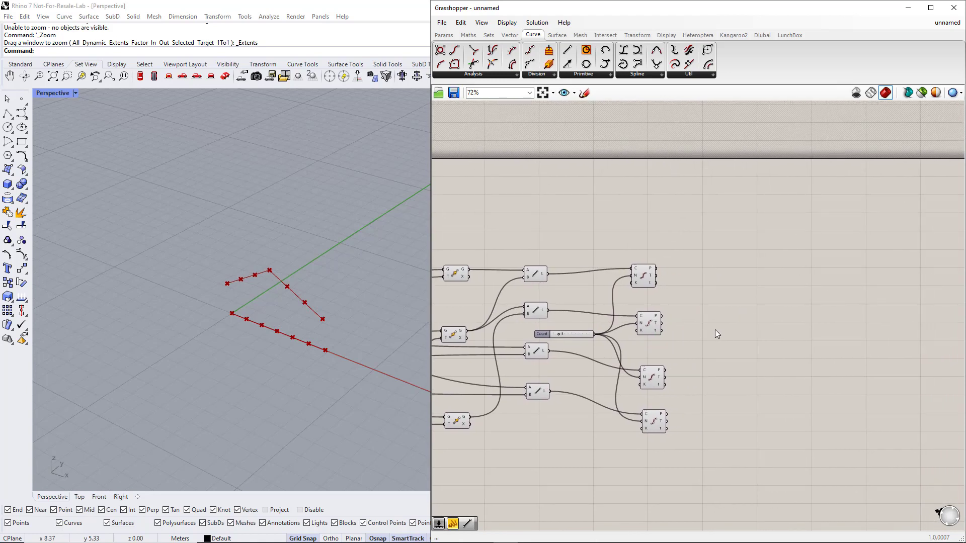
Rearrange the Divide Curve components so each sloped line's division sits directly above the matching base half's division
left_click(649, 281)
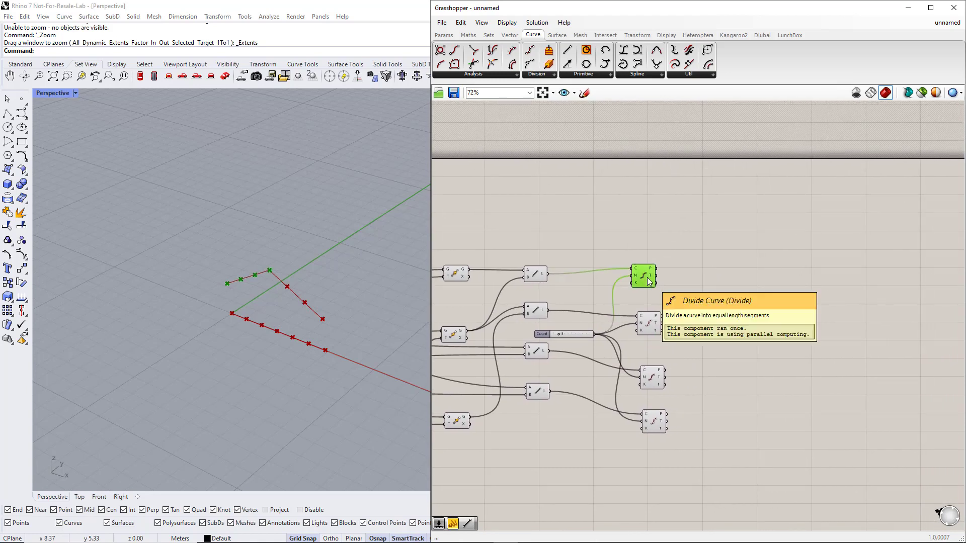
left_click(651, 323)
left_click(652, 378)
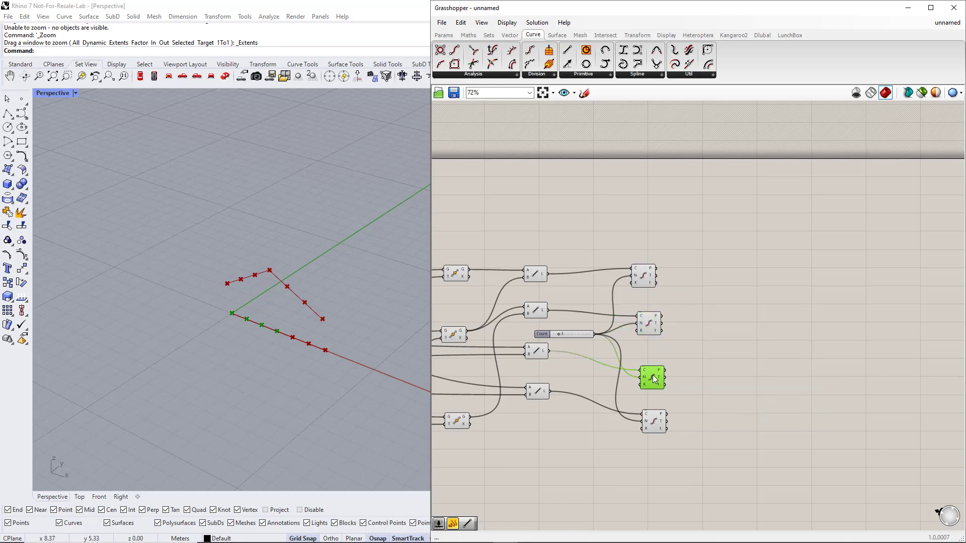
mouse_move(653, 377)
left_mouse_down()
mouse_move(648, 309)
mouse_move(652, 394)
left_mouse_up()
left_click(651, 315)
left_click(648, 281)
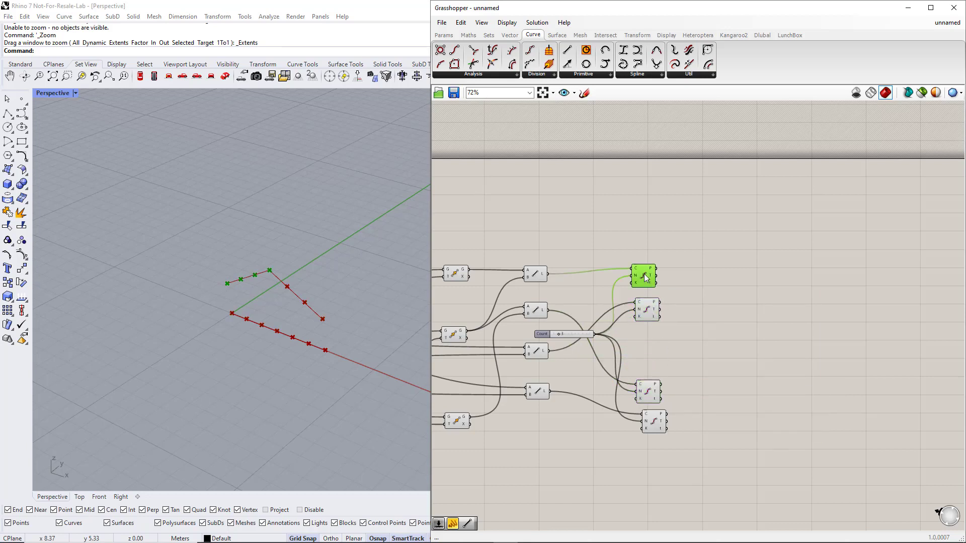
left_click(654, 392)
left_click_drag(653, 422, 649, 423)
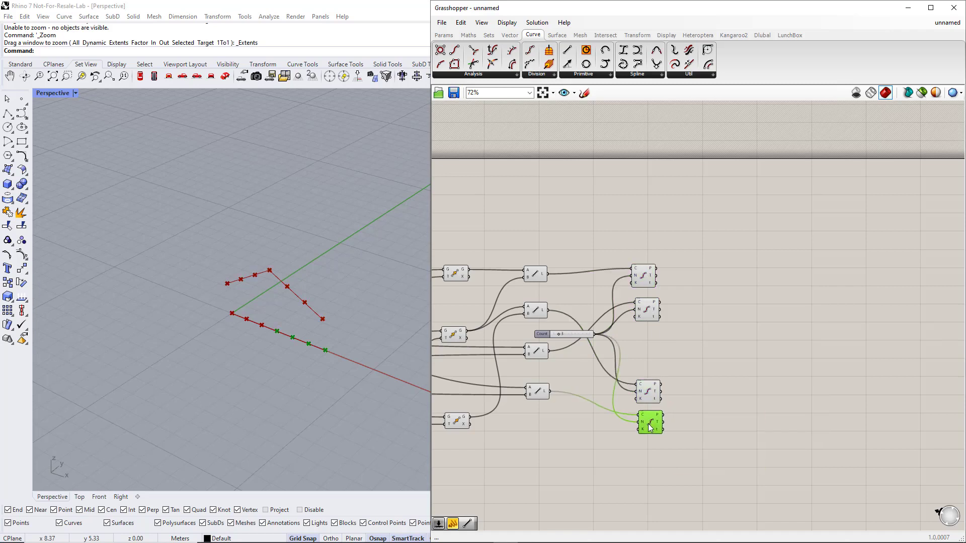
left_click_drag(670, 329, 651, 266)
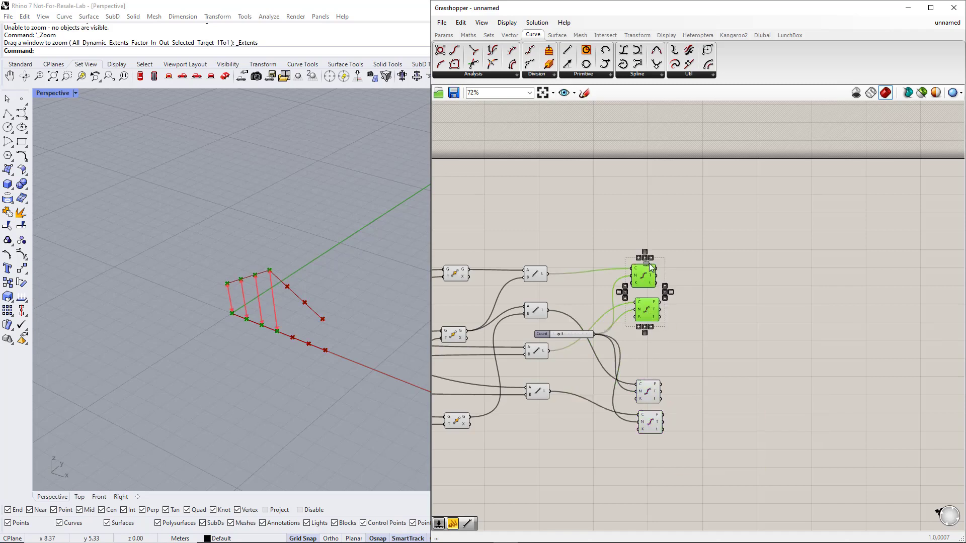
left_click(711, 286)
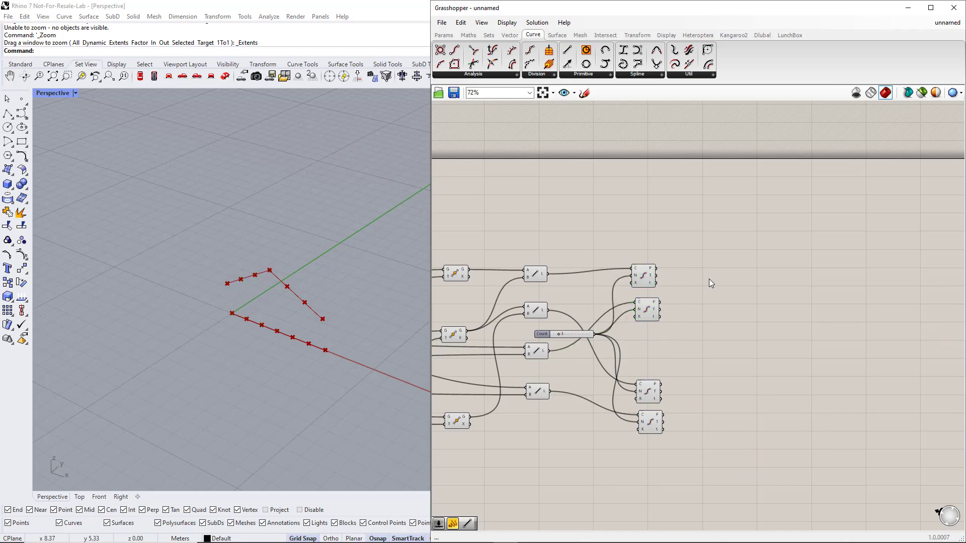
Add a Line component and connect the points of the upper Divide Curve pair to its A and B inputs
double_click(709, 278)
type("line")
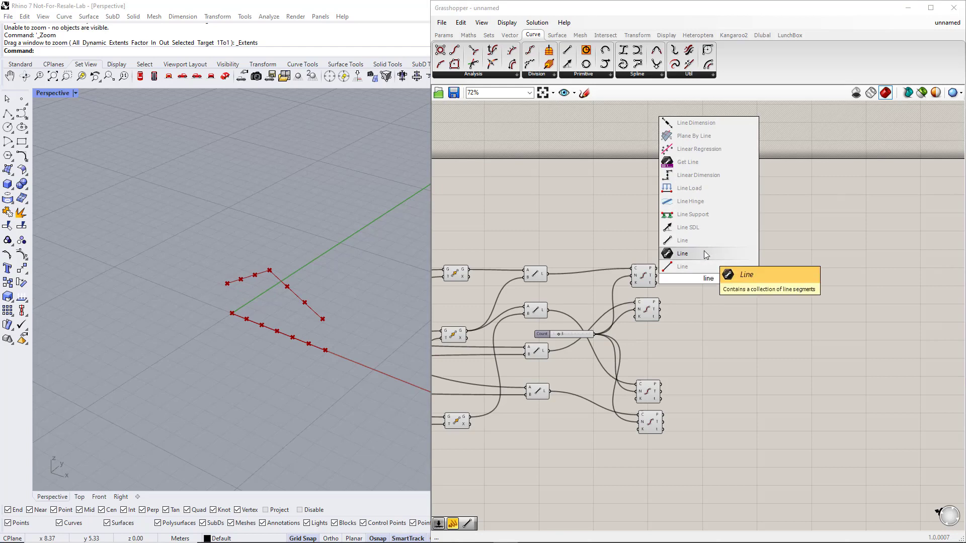
left_click(702, 243)
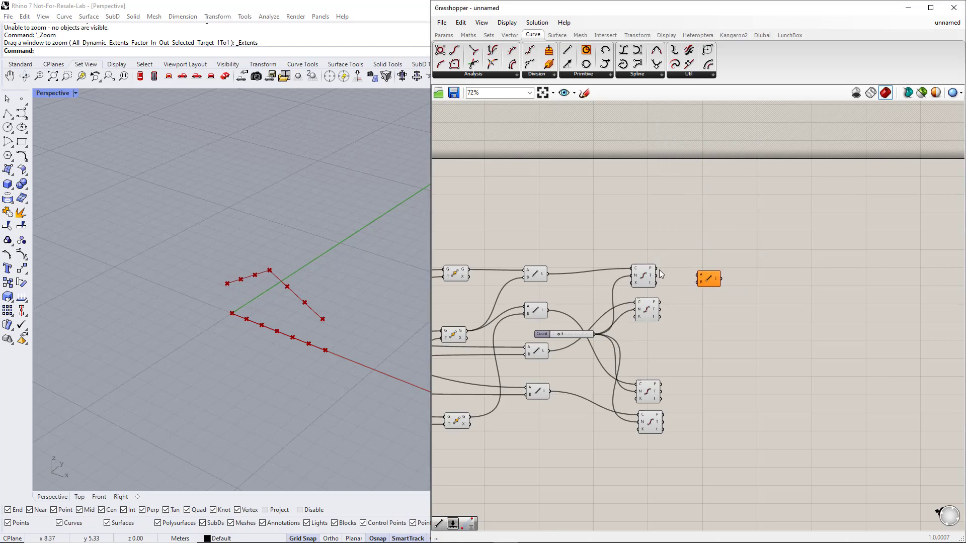
left_click_drag(657, 268, 697, 275)
left_click_drag(660, 302, 697, 283)
Space the lower two Divide Curve components apart and align the bottom one with the one above it
left_click_drag(656, 400, 662, 385)
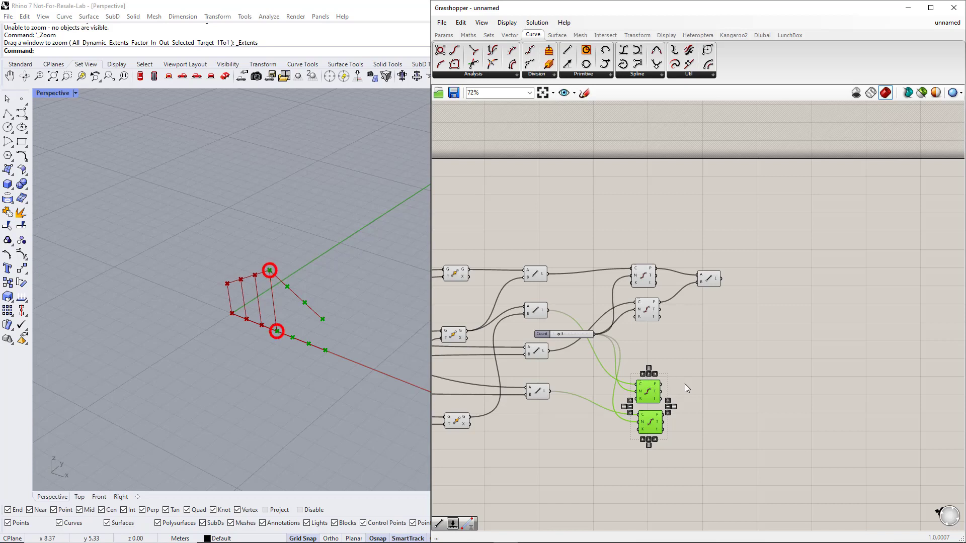
right_click_drag(695, 390, 631, 367)
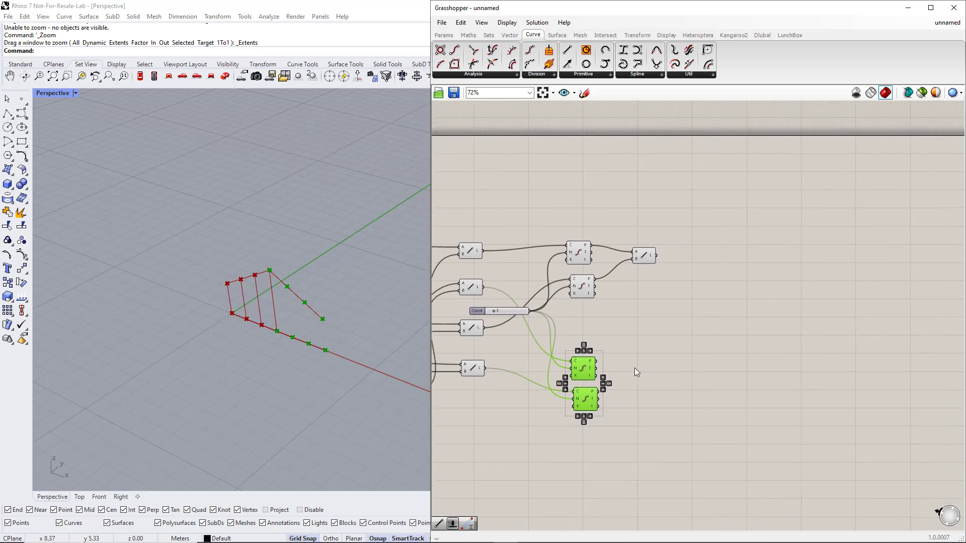
left_click(635, 368)
left_click_drag(588, 400, 584, 409)
left_click(633, 371)
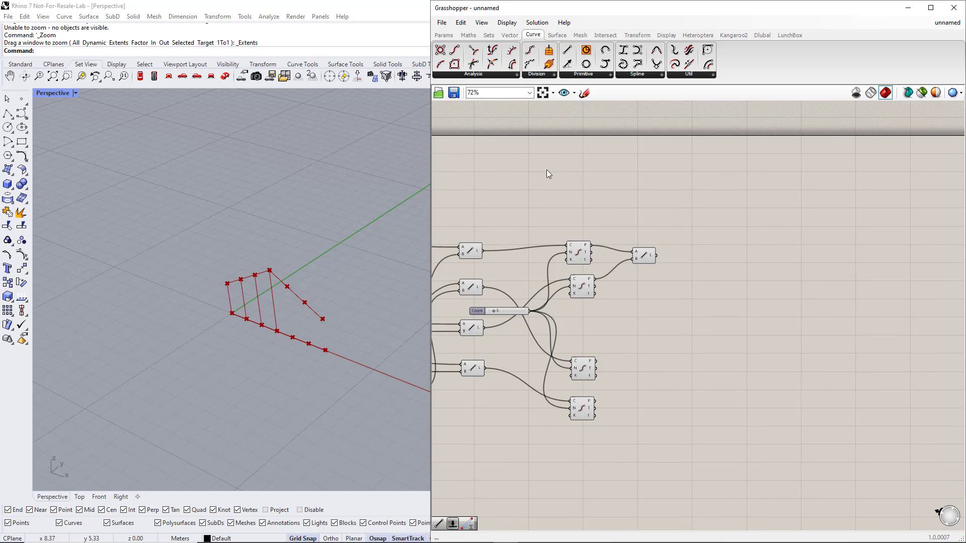
Add a Cull Index component and connect the points of the third Divide Curve down to its List input
left_click(489, 35)
left_click(526, 74)
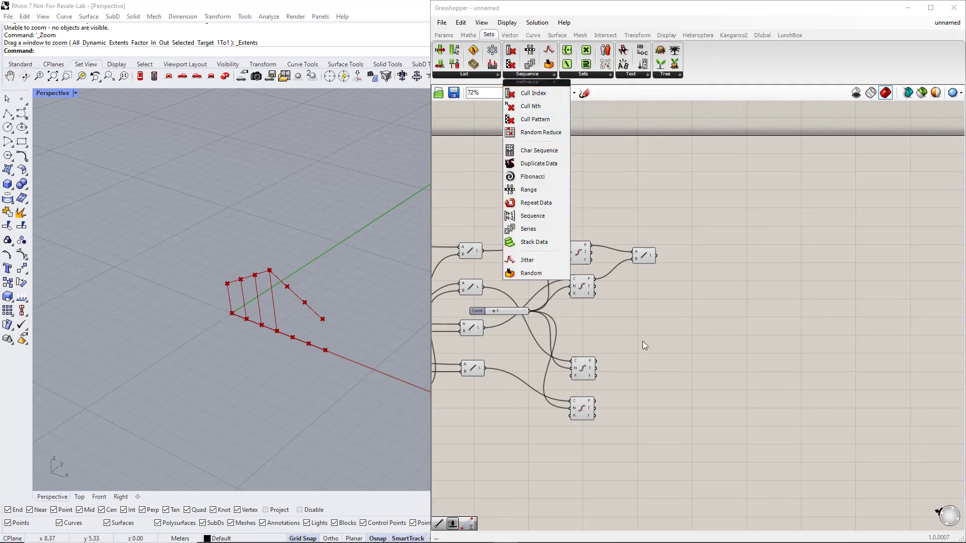
double_click(641, 363)
type("Cull")
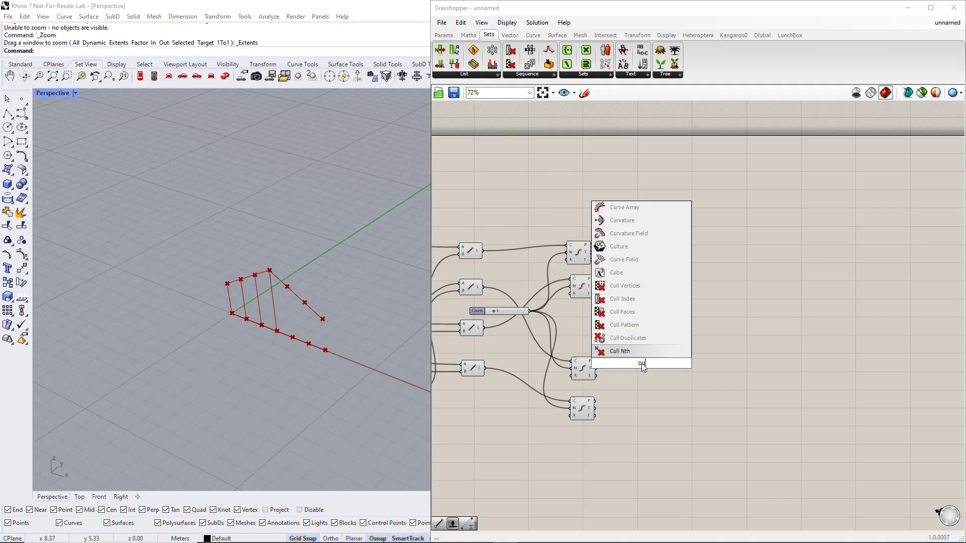
left_click(635, 288)
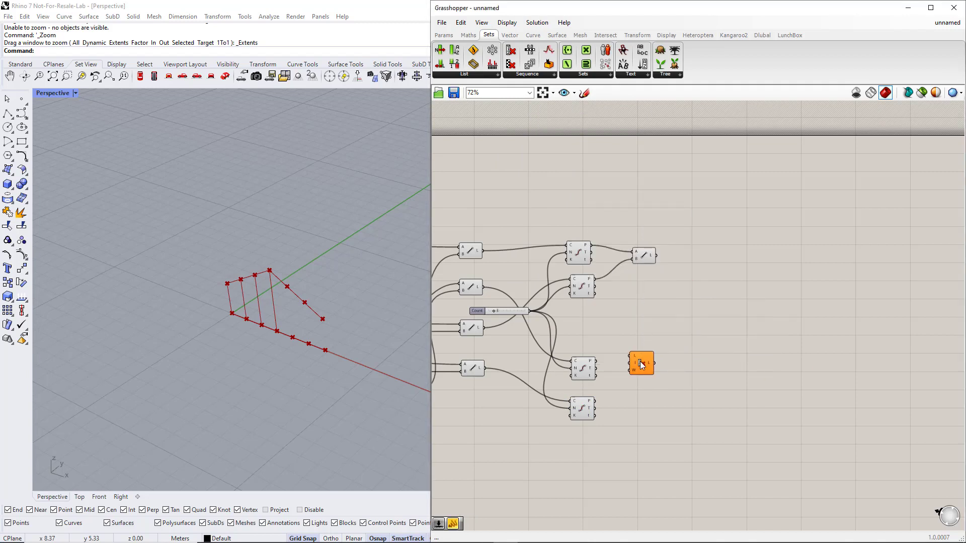
left_click_drag(596, 363, 679, 373)
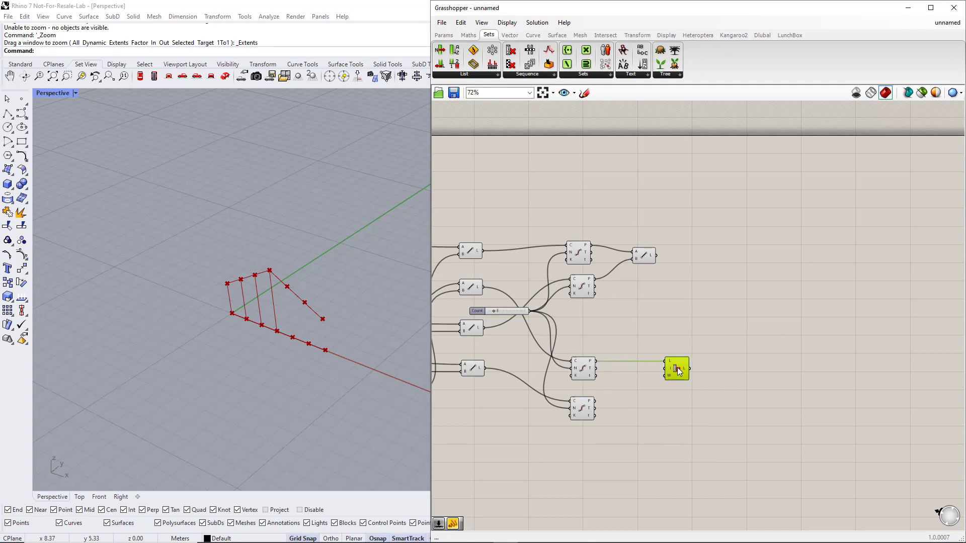
Add a number slider set to 0 and connect it to the Cull Index component's Indices input
double_click(630, 380)
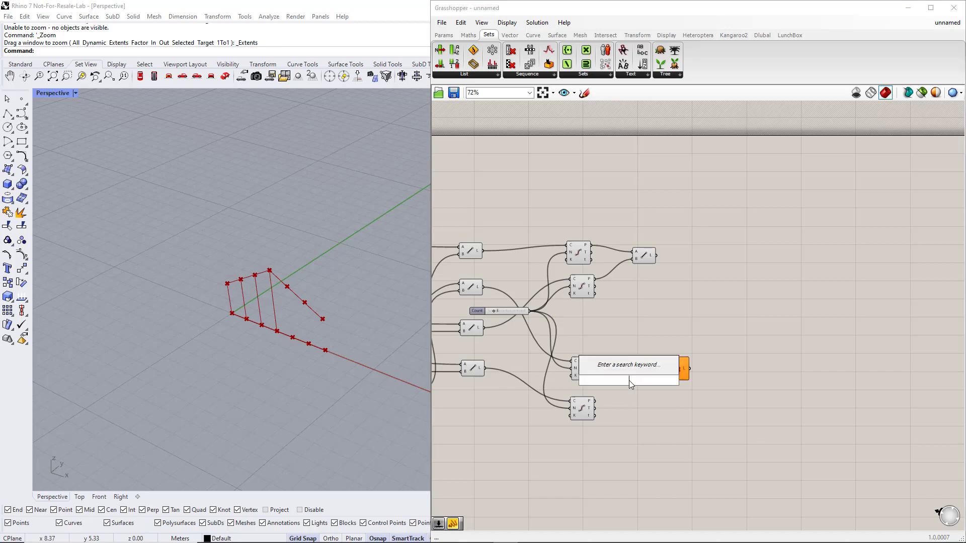
type("slider")
key("Return")
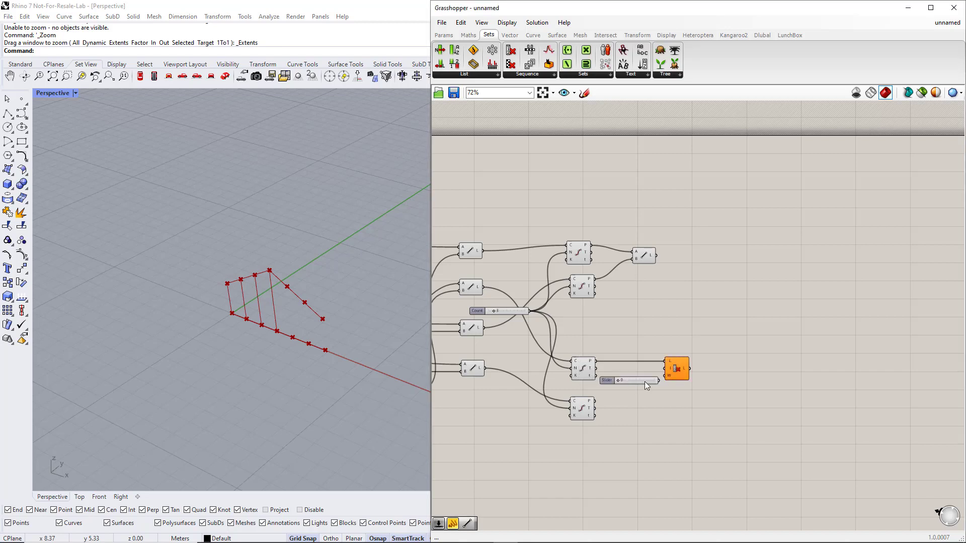
left_click_drag(657, 381, 692, 376)
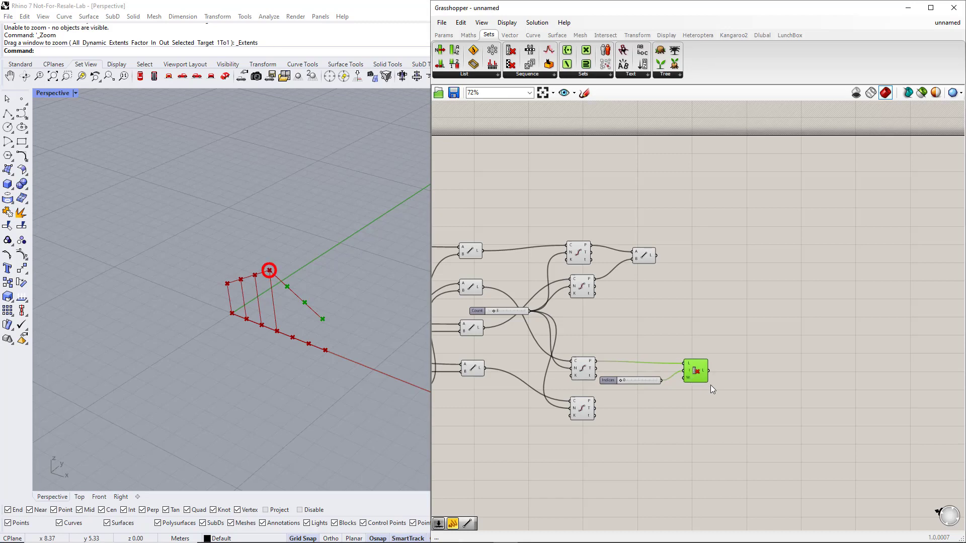
Duplicate the Cull Index with its slider below and feed the copy only the points of the lowest Divide Curve
left_click_drag(720, 392, 595, 401)
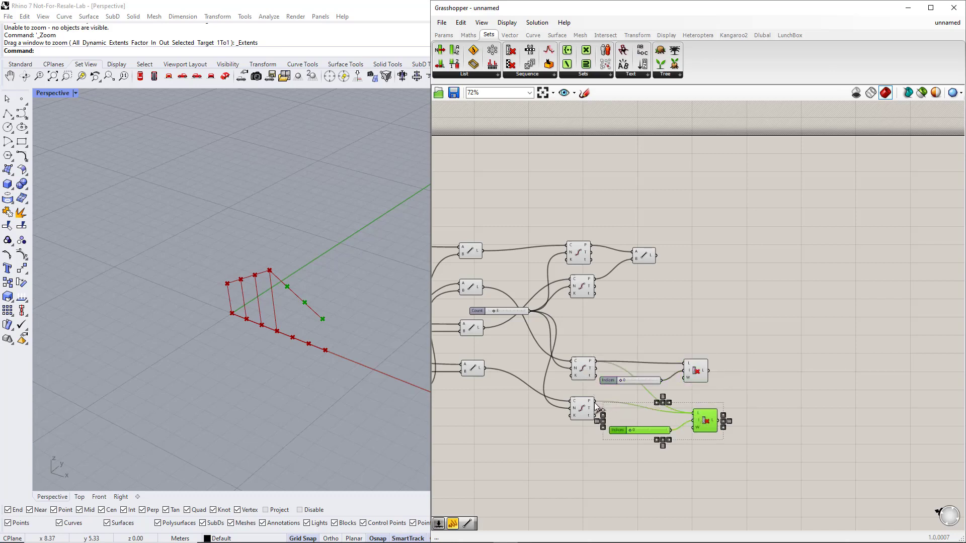
left_click_drag(731, 452, 700, 406)
left_click(724, 400)
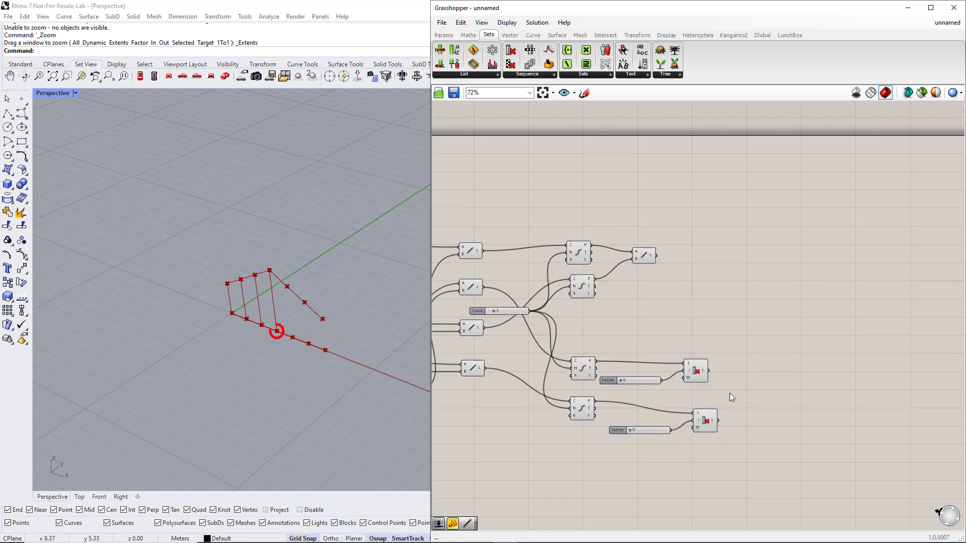
Add a Line component between the two culled point lists and place it directly below the existing verticals Line component
double_click(745, 386)
type("line")
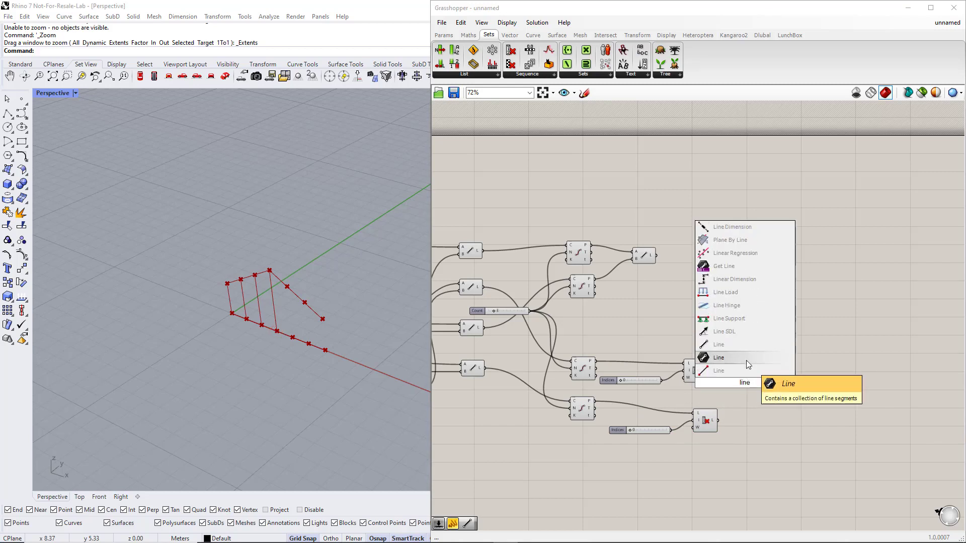
left_click(746, 358)
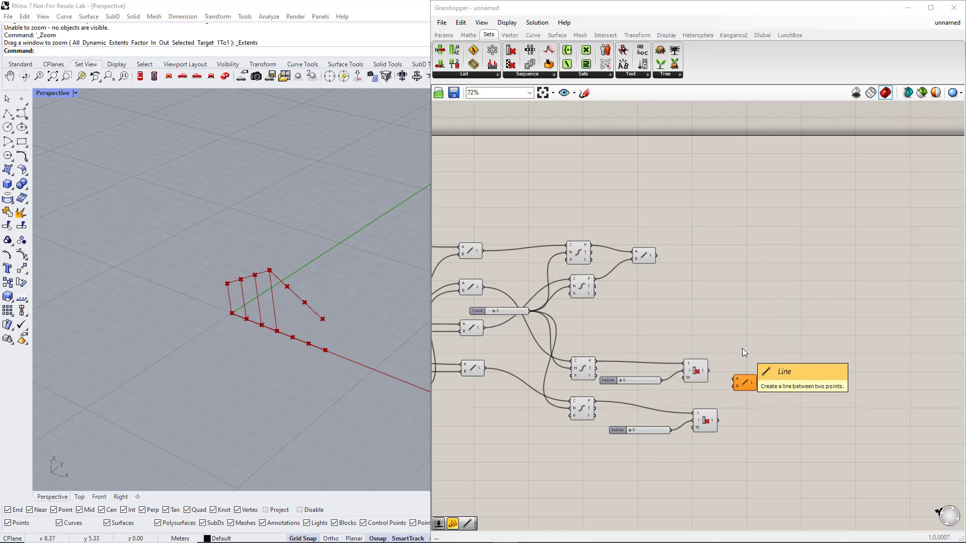
left_click_drag(708, 371, 773, 243)
left_click_drag(647, 258, 773, 223)
Group the two Line components that draw the truss verticals and name the group "Verticals"
left_click_drag(802, 262, 750, 190)
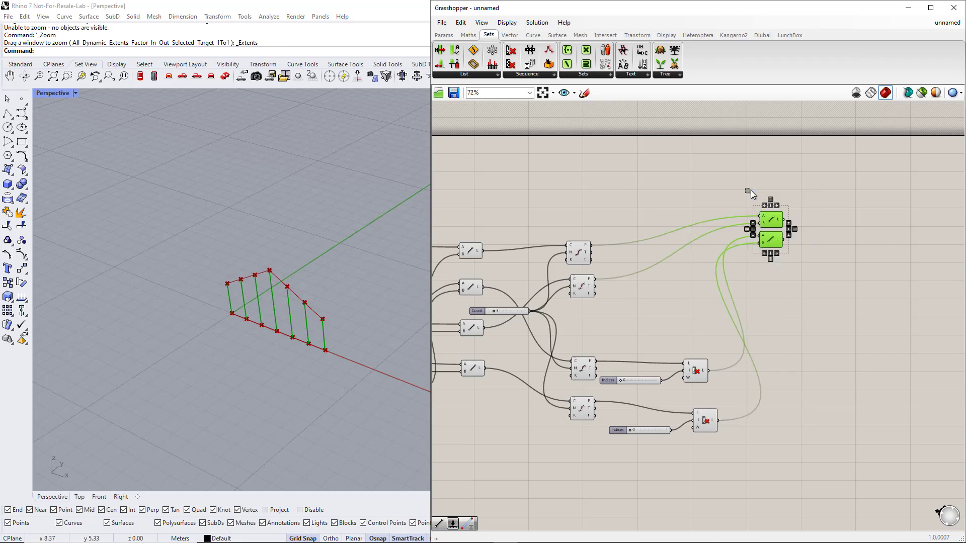
key("ctrl+g")
scroll(776, 211, "up", 4)
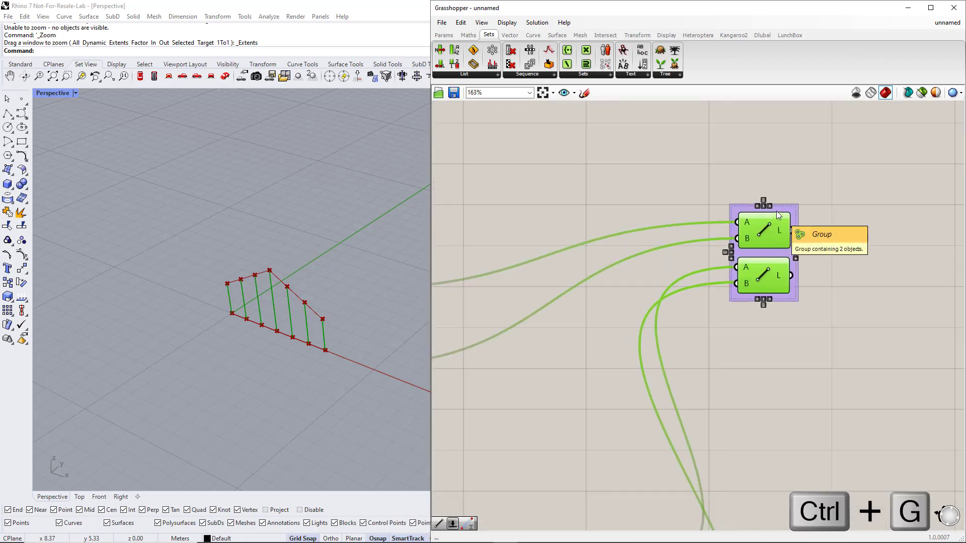
right_click(777, 209)
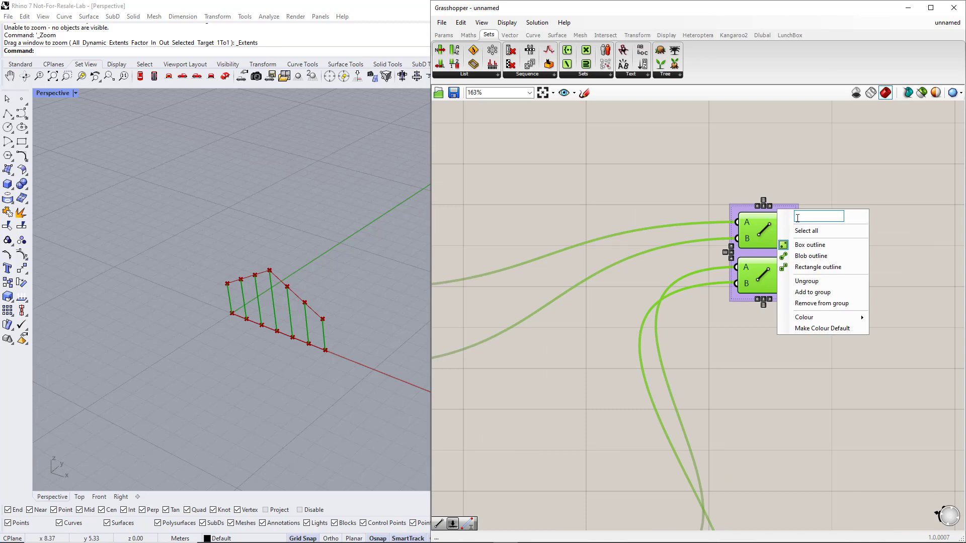
type("Verticals")
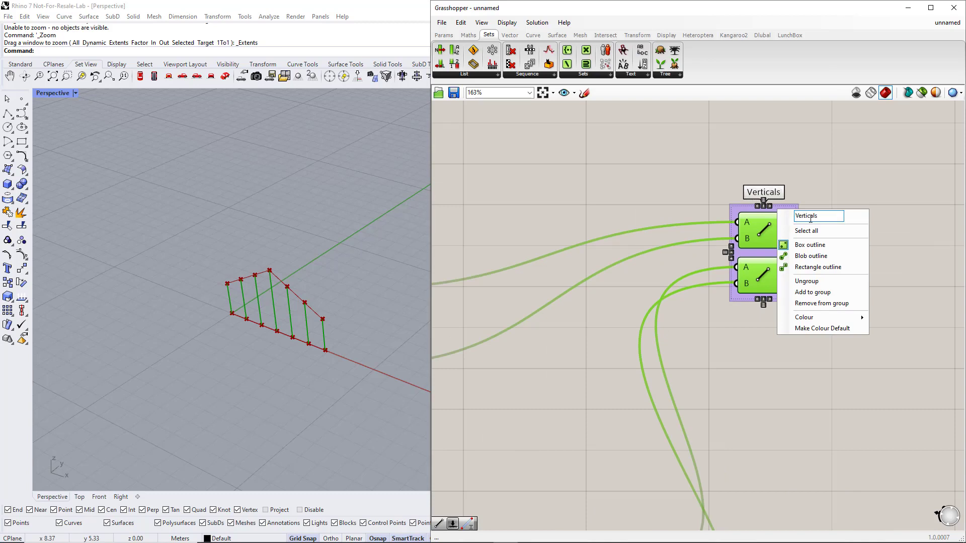
left_click(852, 199)
scroll(825, 222, "down", 5)
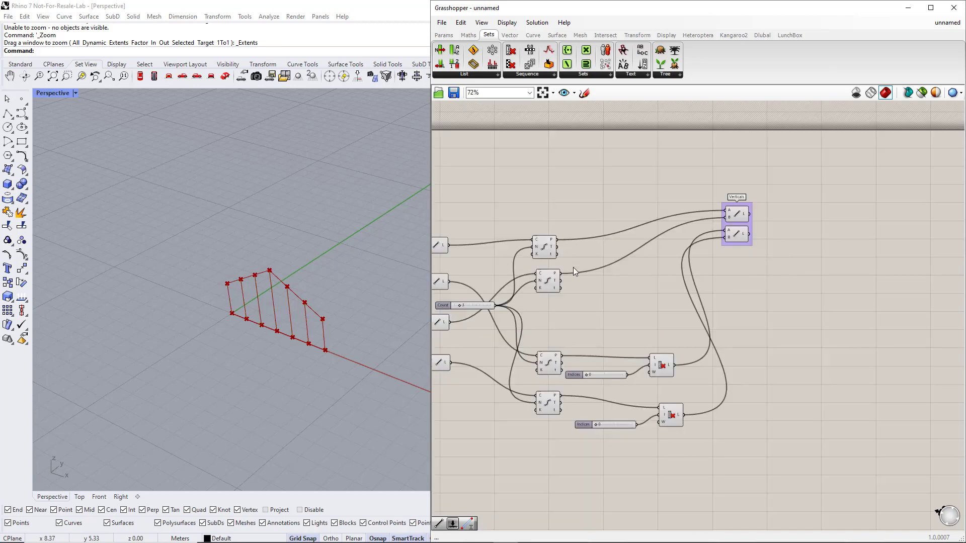
Check the points of the upper two Divide Curves and add a Cull Index component beside the second one
left_click(543, 256)
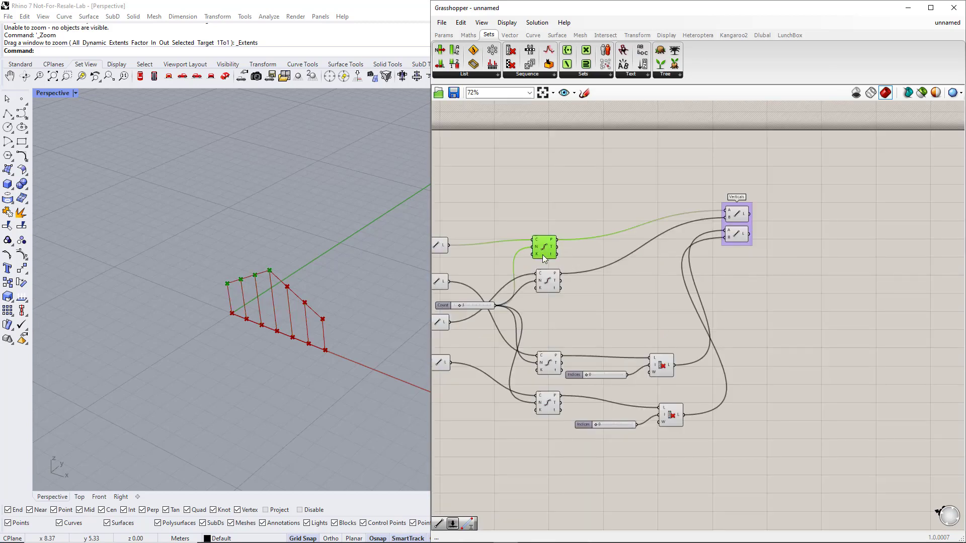
left_click(548, 283)
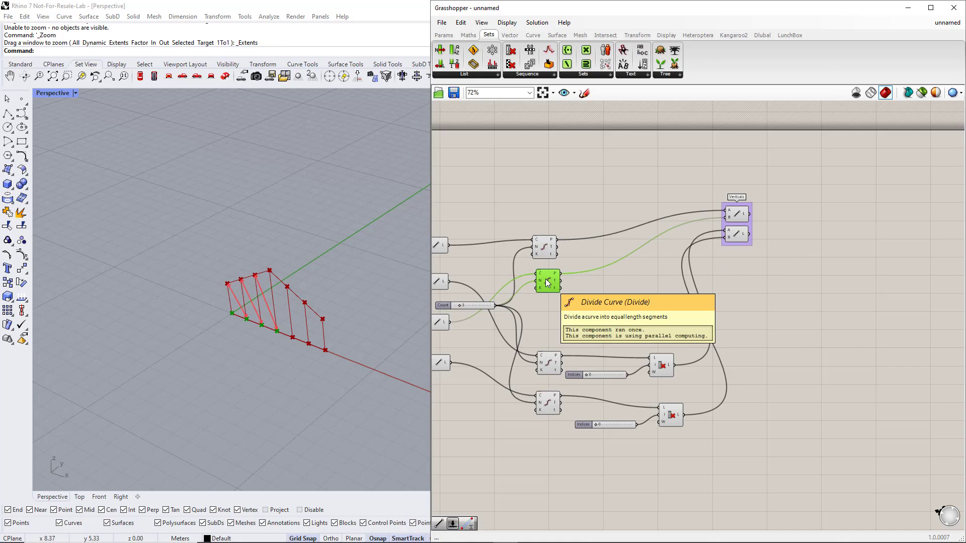
left_click(544, 247)
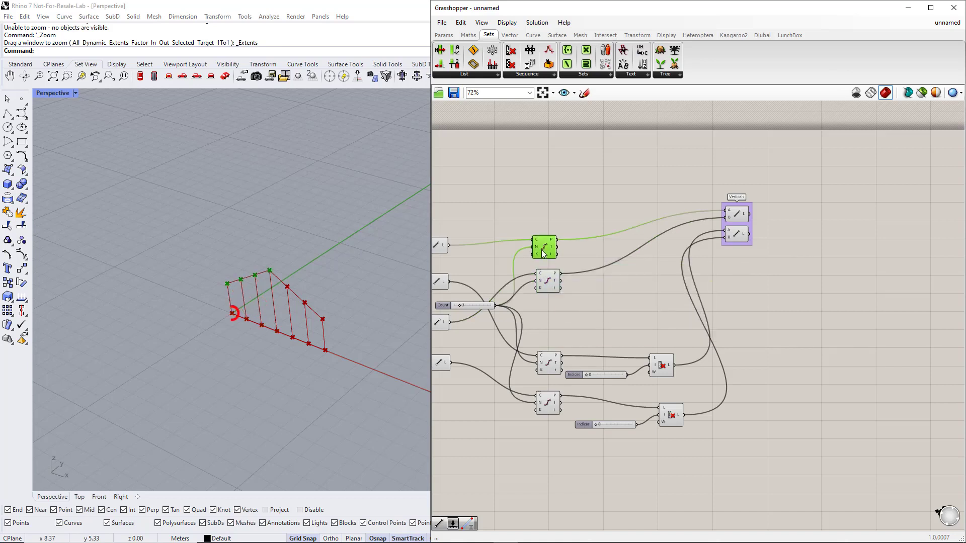
left_click(550, 282)
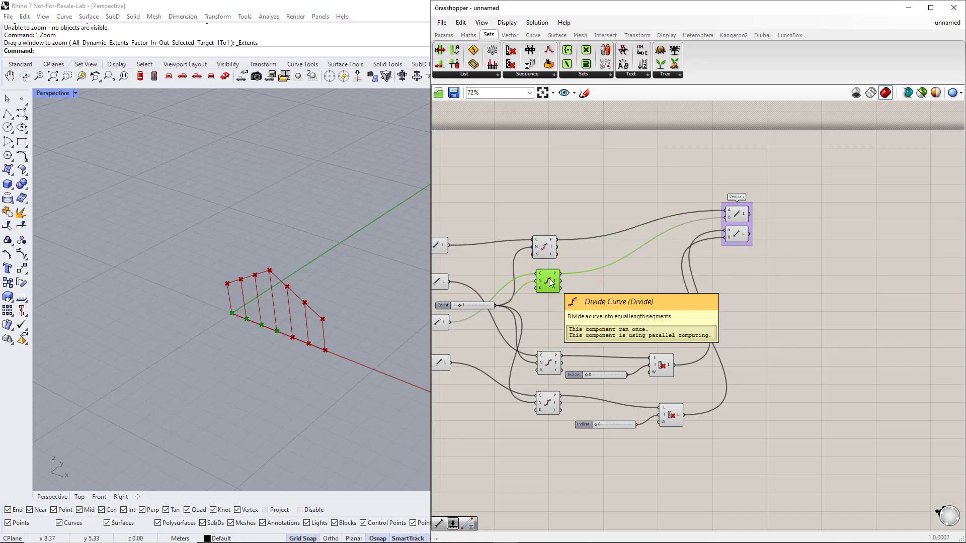
left_click(547, 254)
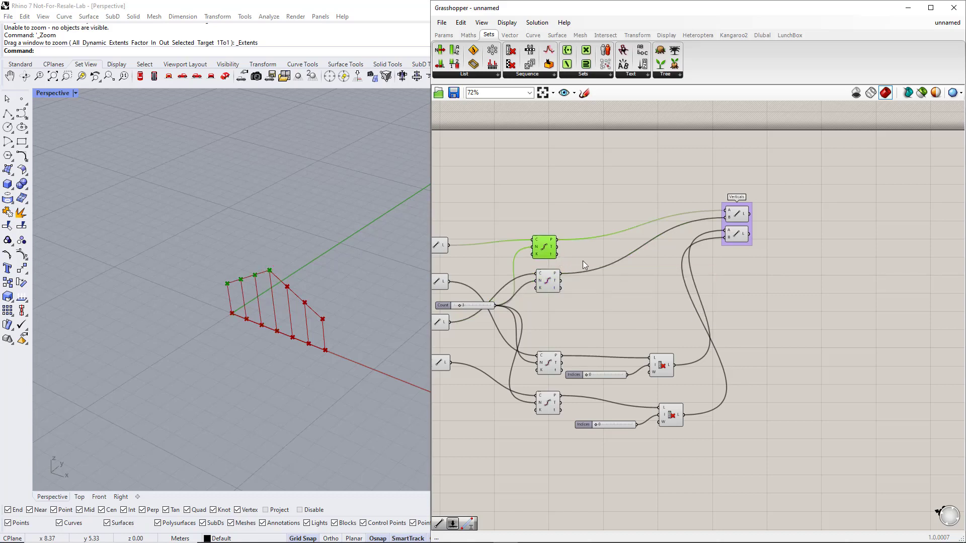
left_click(659, 288)
double_click(666, 289)
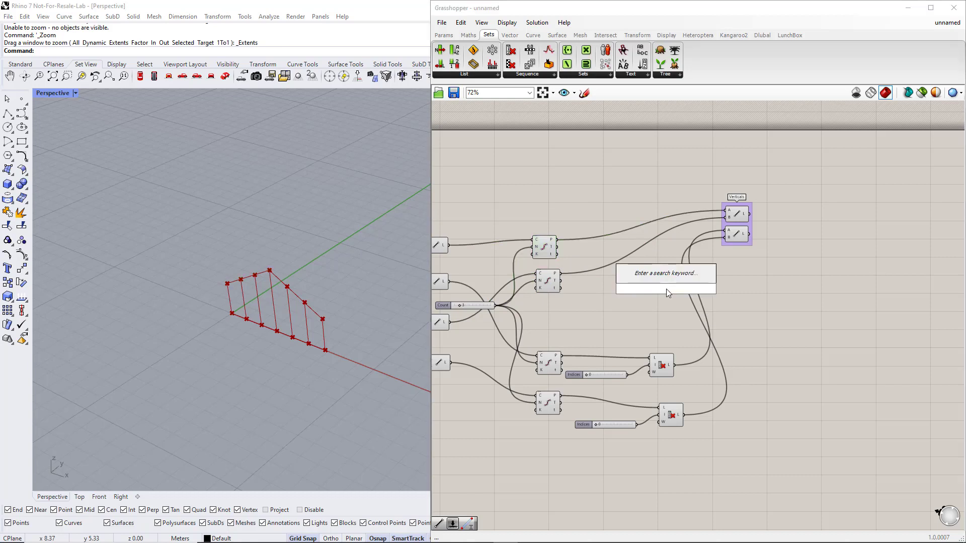
type("cull")
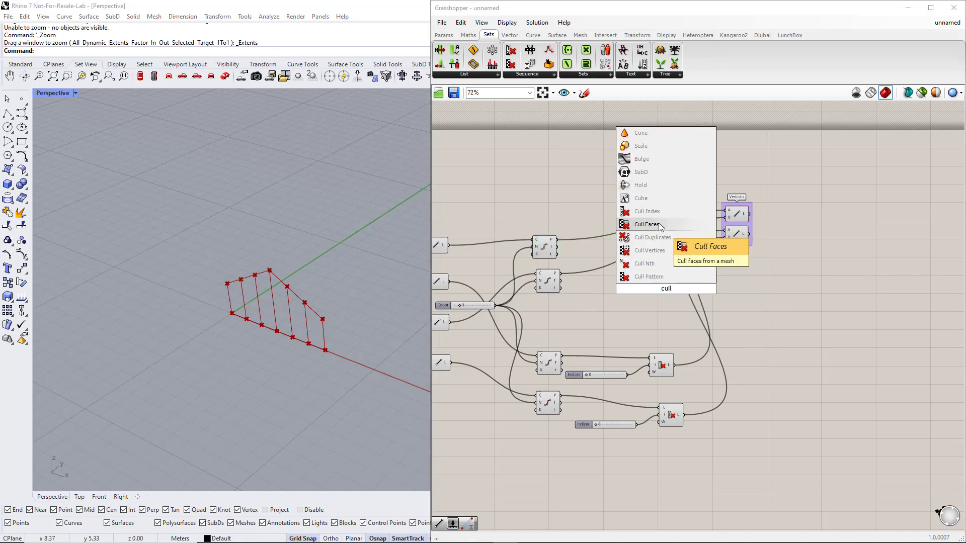
left_click(654, 213)
left_click(551, 285)
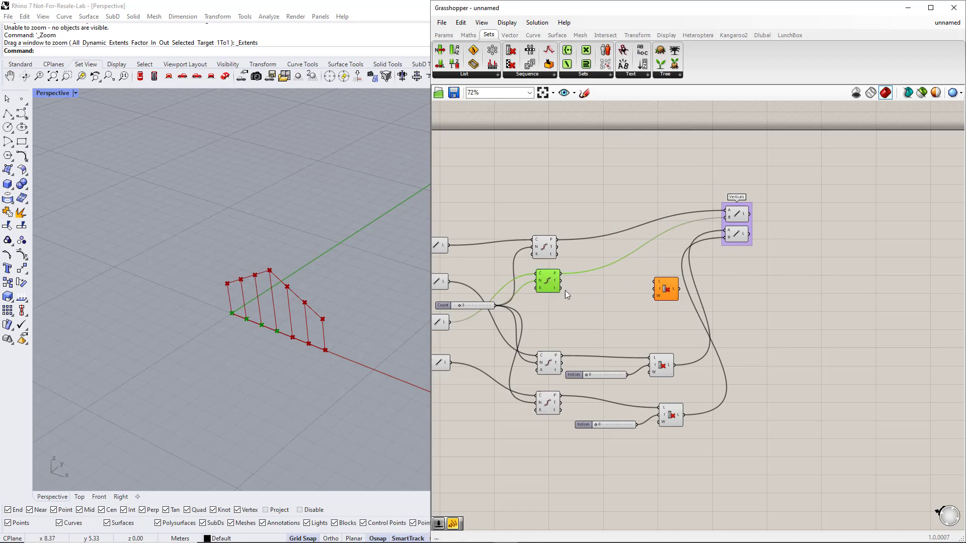
Feed the new Cull Index the second Divide Curve's points and a 0 slider as Indices, and move it below the Verticals group
double_click(624, 304)
type("0")
key("Return")
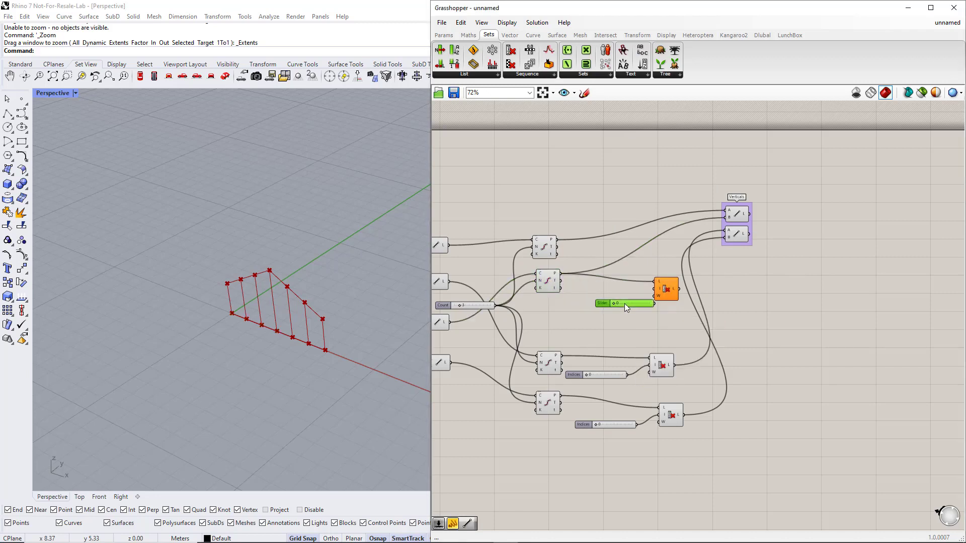
left_click_drag(633, 305, 564, 312)
left_click(641, 306)
left_click_drag(658, 293, 719, 309)
Add another Cull Index above it and connect the top Divide Curve's points to its List input
left_click(725, 282)
double_click(724, 278)
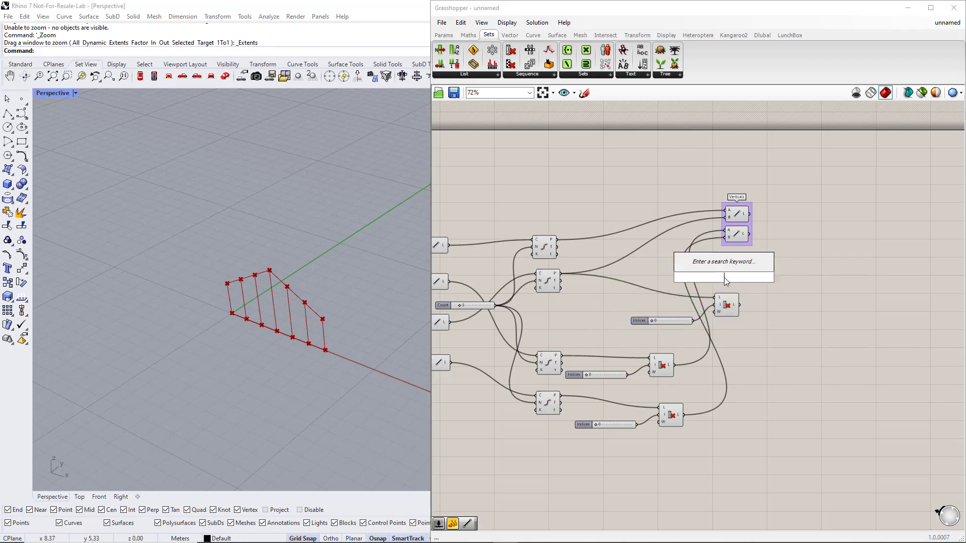
type("cull")
left_click(704, 199)
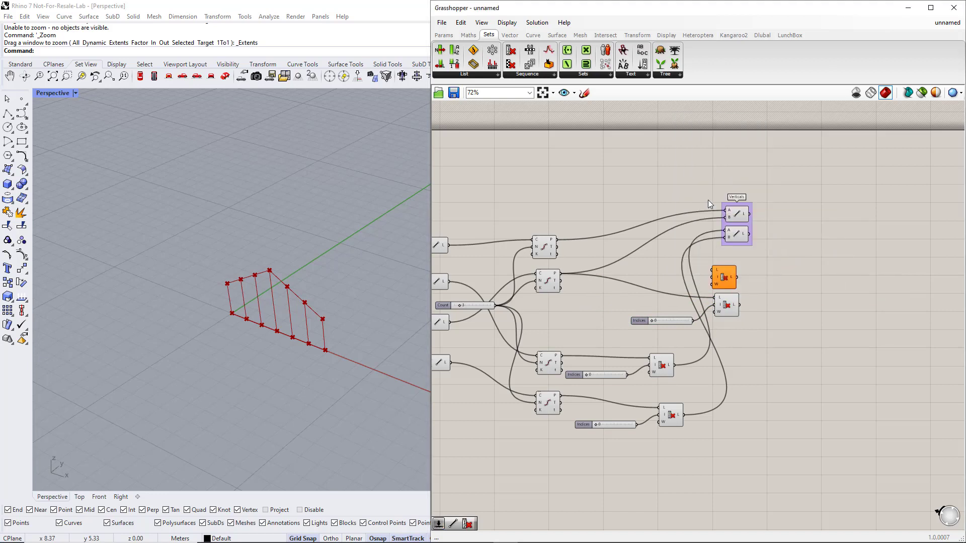
left_click_drag(720, 263, 561, 241)
Add a number slider set to 2 and connect it to the upper Cull Index's Indices input
double_click(648, 281)
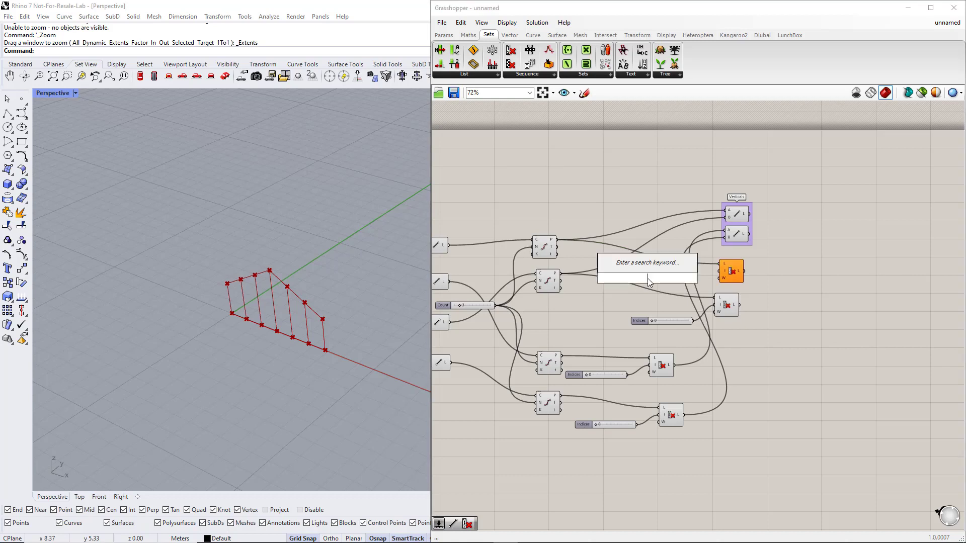
type("2")
key("Return")
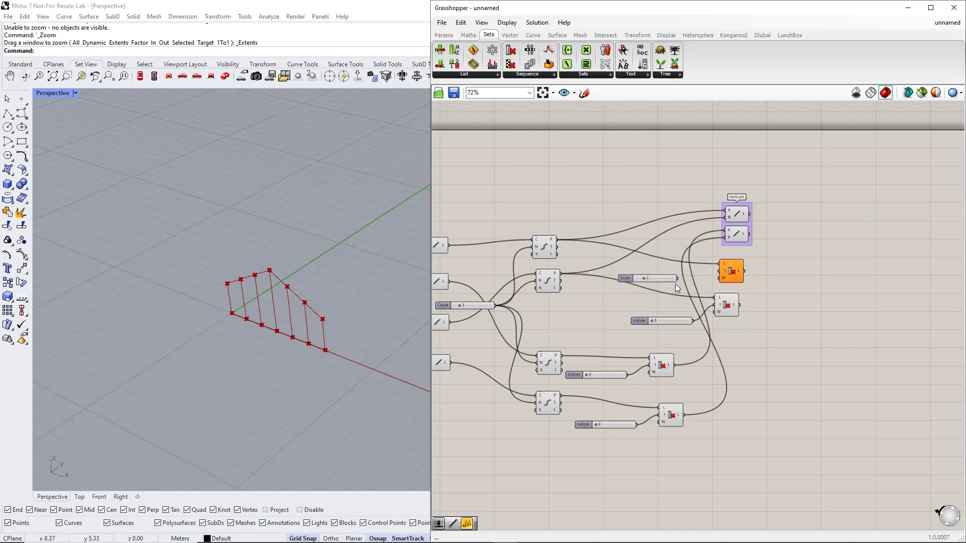
left_click_drag(697, 278, 712, 274)
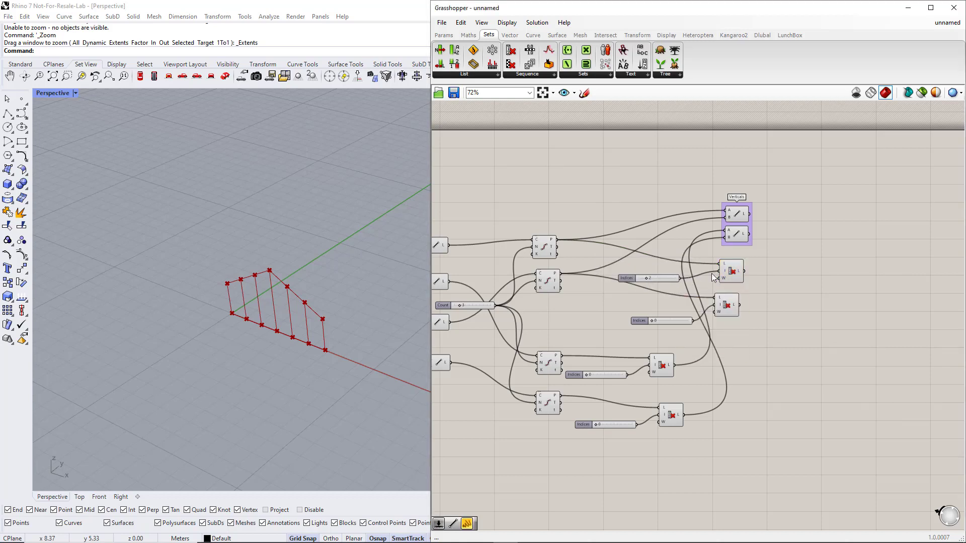
Set the minimum of the upper Cull Index's slider to -1 and lower its value to -1
double_click(627, 280)
left_click(633, 296)
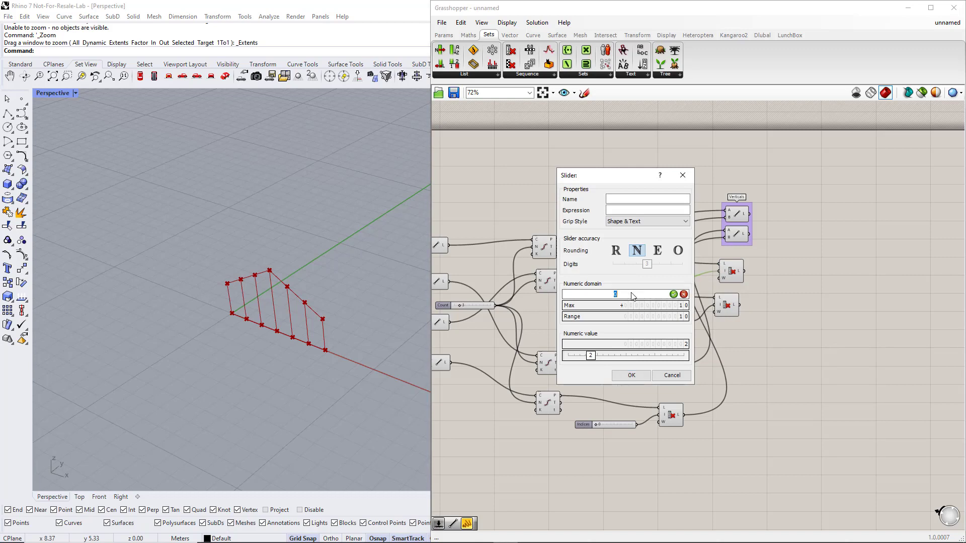
left_click(674, 294)
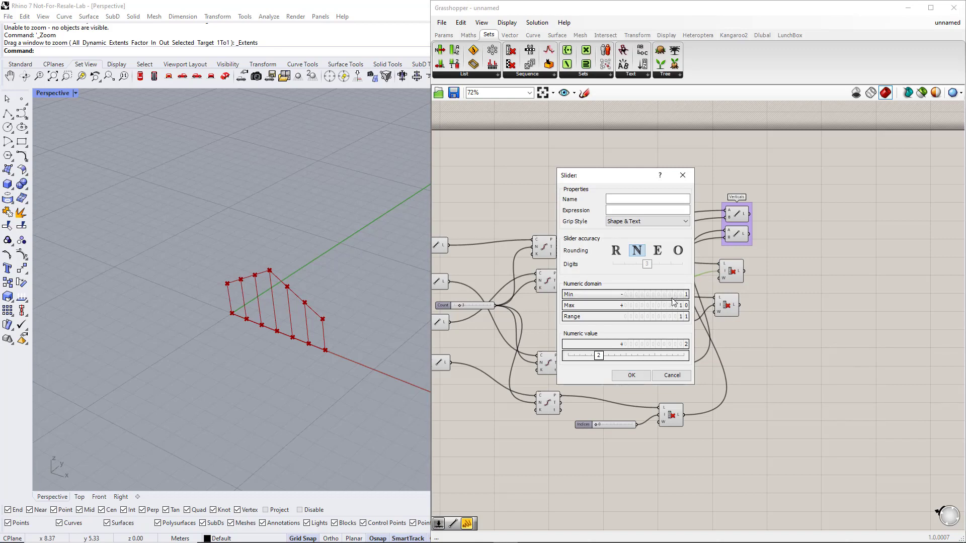
left_click(631, 376)
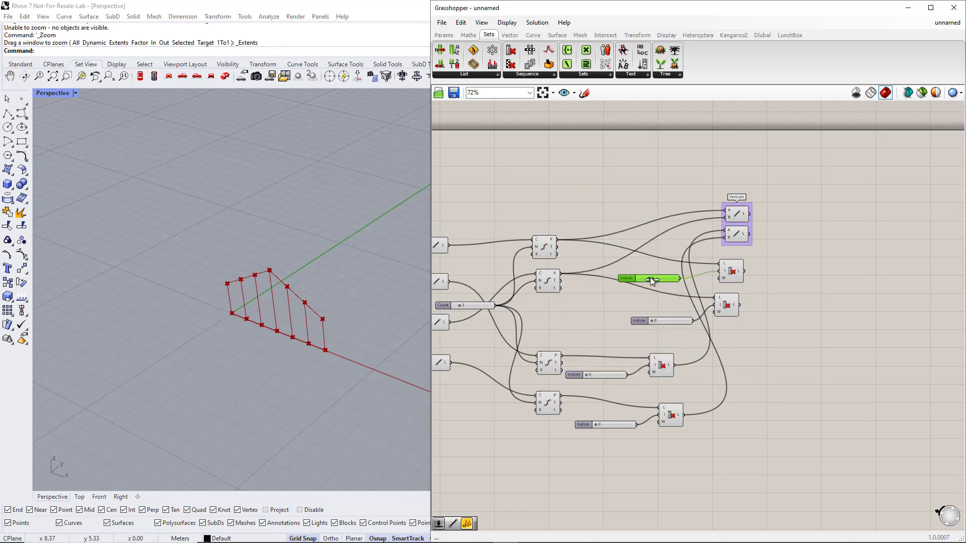
Add a Line component with the upper Cull Index list as start points and the lower Cull Index list as end points
left_click(729, 274)
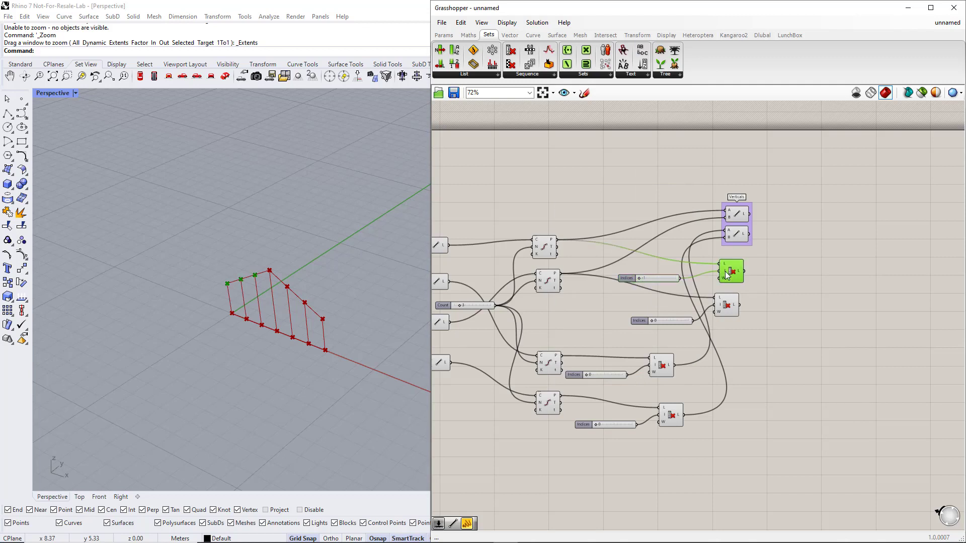
left_click(729, 308)
double_click(785, 289)
type("line")
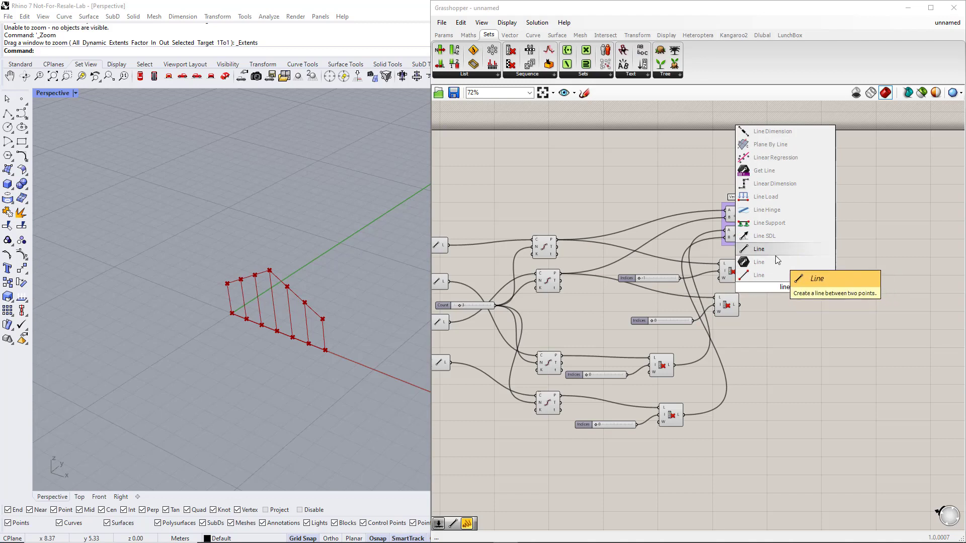
left_click(774, 258)
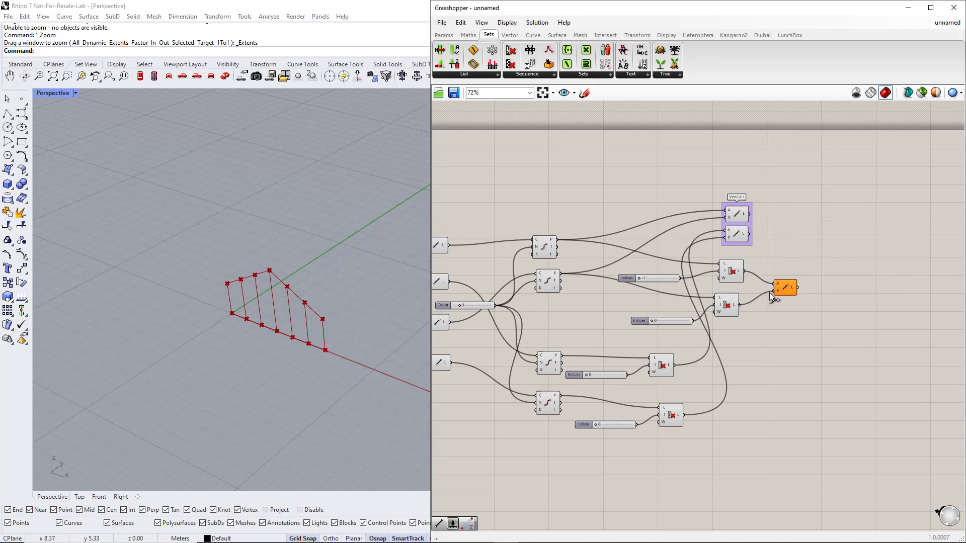
left_click_drag(771, 296, 772, 295)
left_click(788, 289)
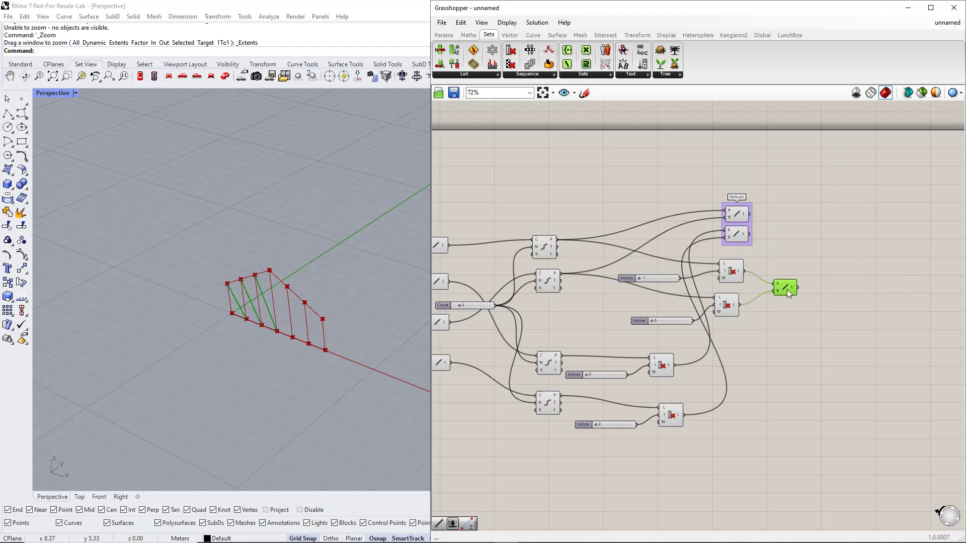
left_click(790, 307)
Duplicate the two Cull Index components with their sliders and Line, and connect the copies' List inputs to the third and fourth Divide Curve's points
left_click_drag(796, 338, 620, 266)
left_click_drag(721, 271, 804, 345, "alt")
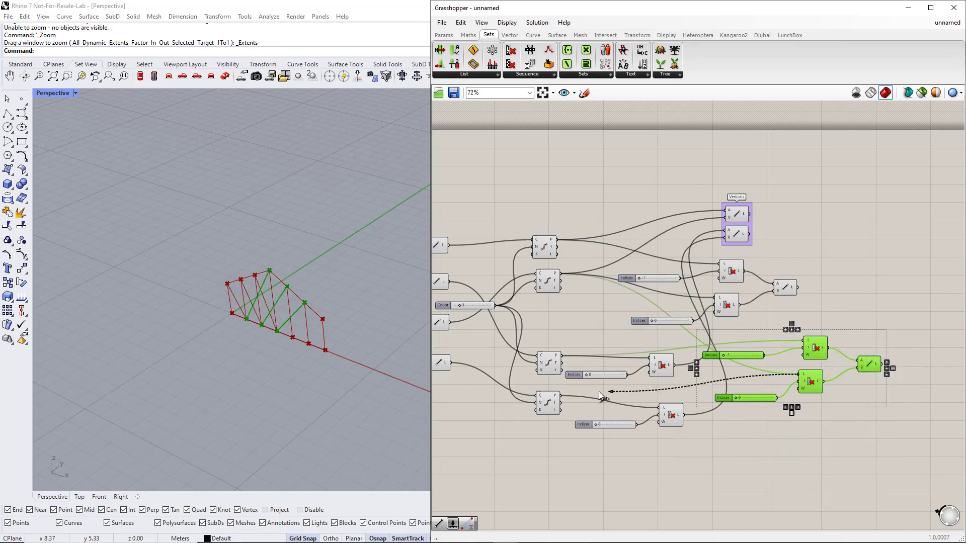
left_click(837, 418)
left_click(548, 363)
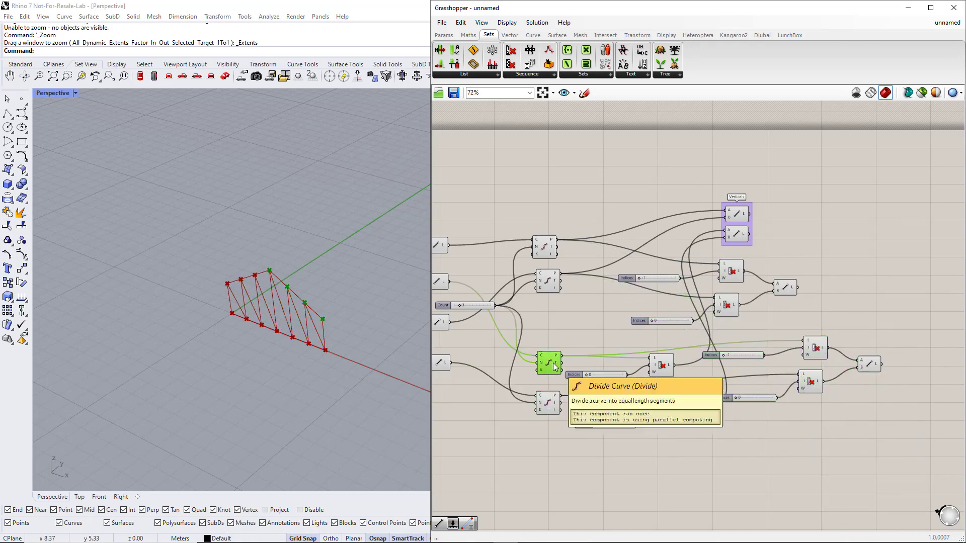
Swap the copied culls' indices, feeding the upper one a new 0 slider and the lower one the -1 slider, and delete the unused slider
left_click_drag(748, 358, 751, 362)
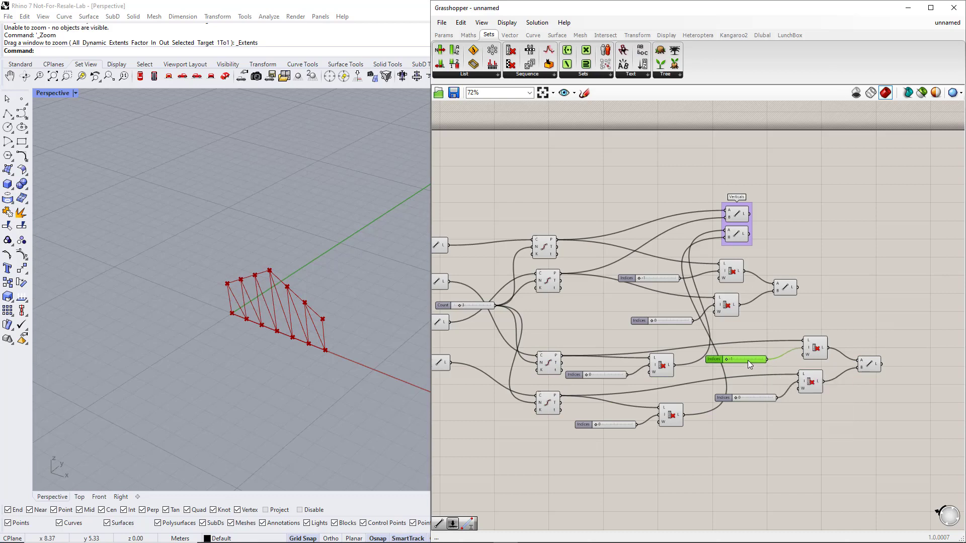
double_click(756, 349)
type("0")
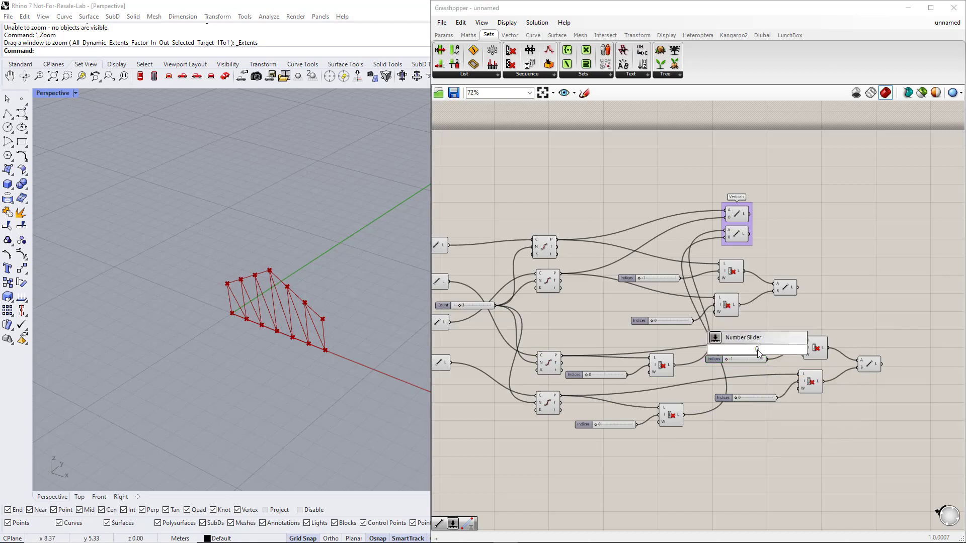
key("Return")
left_click_drag(765, 351, 759, 424)
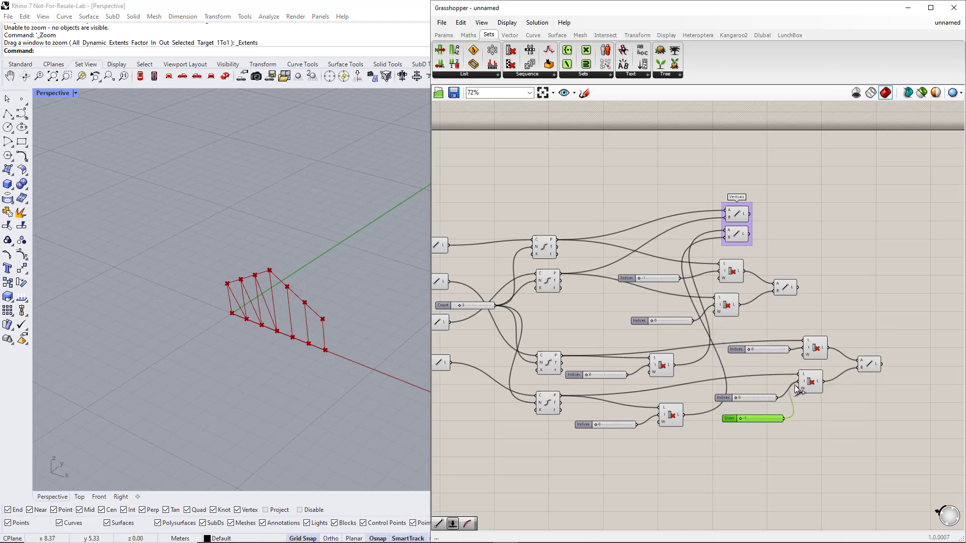
left_click_drag(795, 386, 797, 383)
left_click(751, 397)
key("Delete")
left_click_drag(750, 418, 750, 389)
Place the two diagonal Line components one above the other and group them
left_click_drag(784, 290, 826, 289)
left_click_drag(868, 364, 860, 319)
left_click_drag(831, 292, 861, 300)
left_click(856, 319, "shift")
key("ctrl+g")
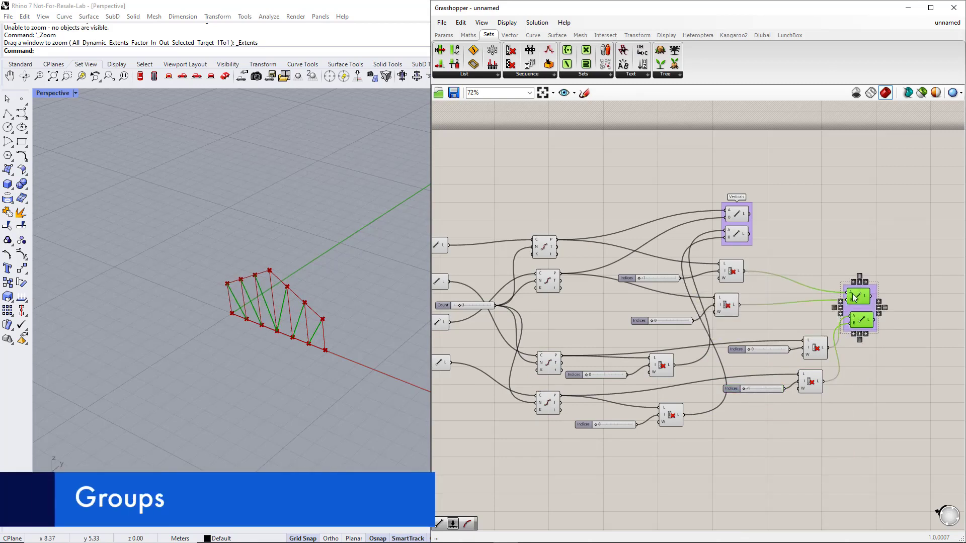
Name the new group Diagonals and line up the Verticals group above it
scroll(854, 297, "up", 2)
right_click(853, 306)
type("Diagonal")
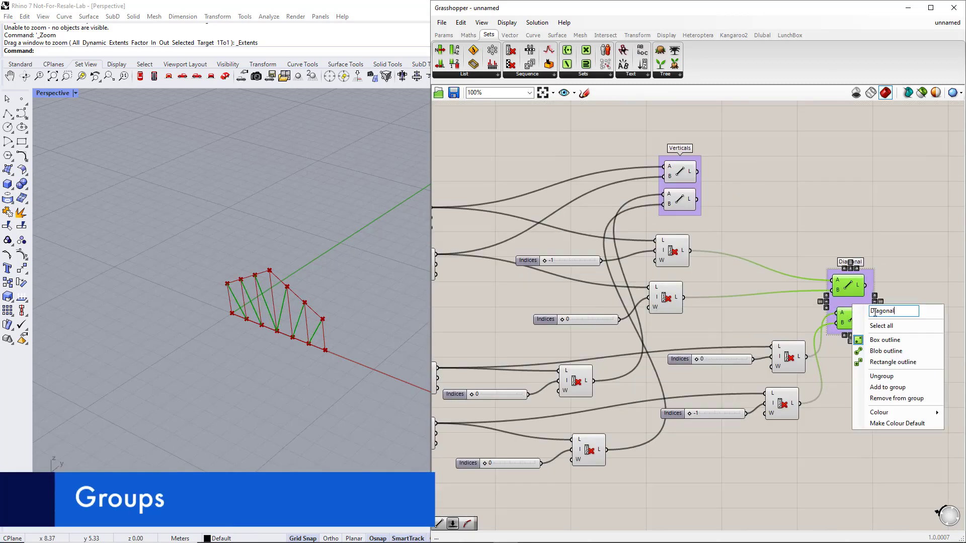
type("s")
key("Return")
left_click_drag(680, 187, 851, 189)
scroll(856, 261, "down", 2)
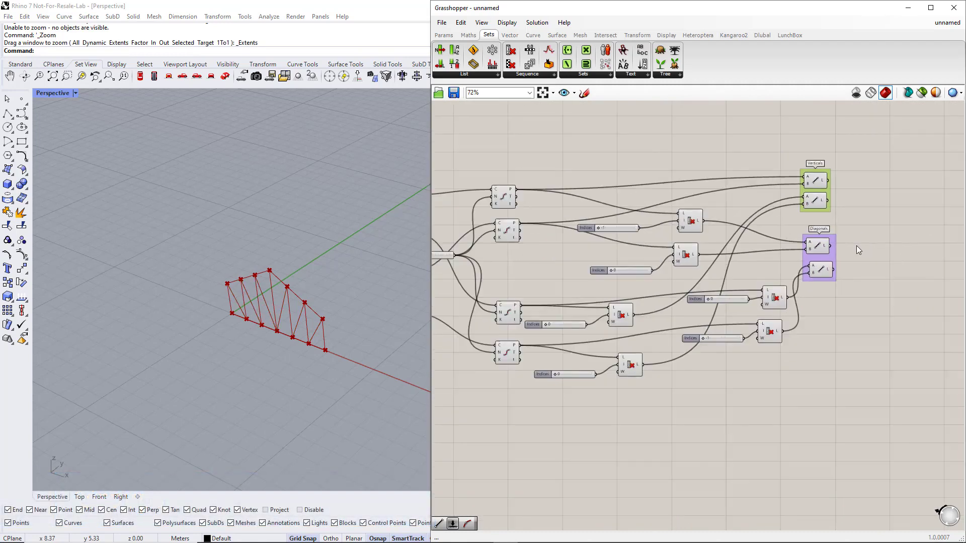
Move the two upper chord Line components below the Diagonals group and group them as Upper chord
scroll(856, 249, "down", 1)
left_click_drag(482, 246, 831, 302)
scroll(839, 308, "up", 3)
left_click(849, 318)
left_click_drag(829, 349, 789, 279)
key("ctrl+g")
right_click(824, 293)
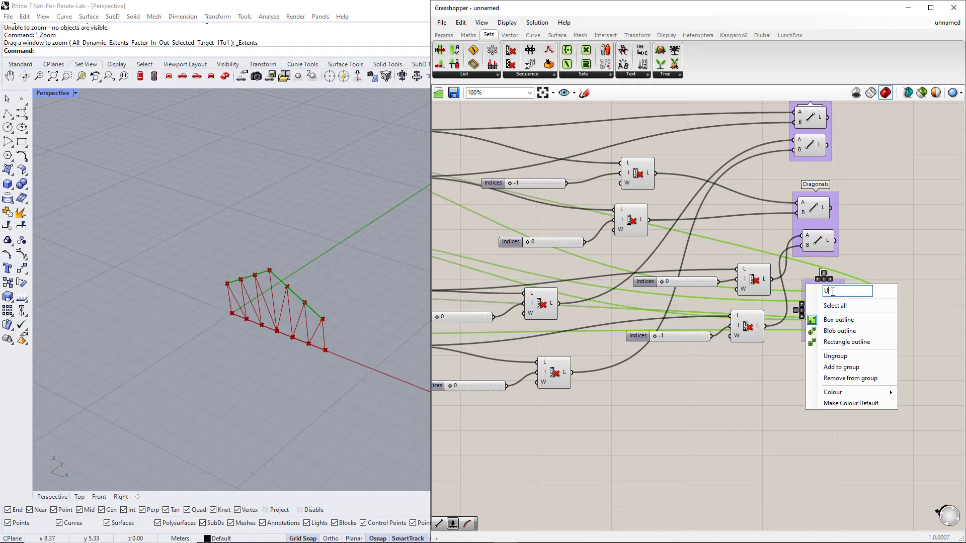
type("Upper chord")
left_click(882, 445)
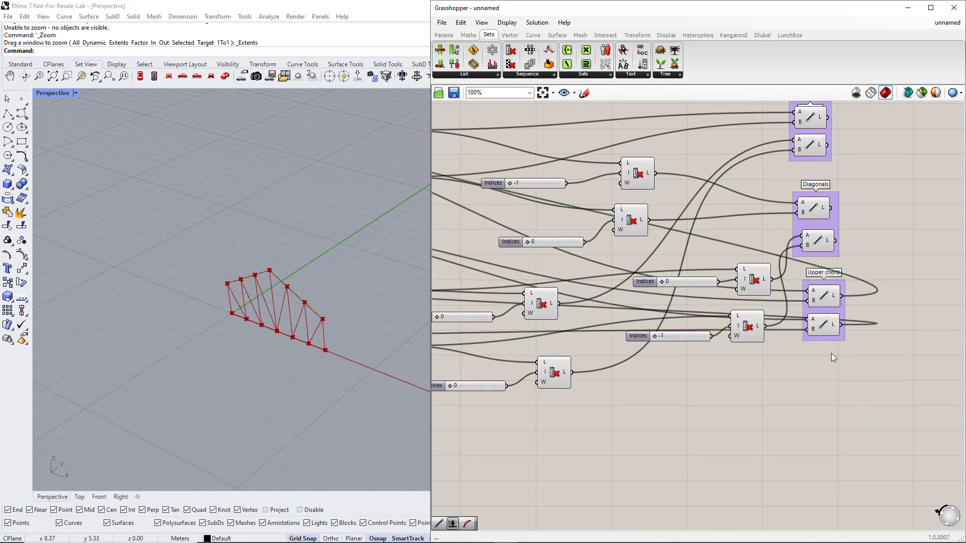
Turn off the preview of the two half-span Line components along the truss base
scroll(802, 370, "down", 2)
right_click_drag(441, 417, 681, 436)
scroll(564, 413, "down", 1)
right_click_drag(564, 413, 791, 405)
left_click_drag(822, 374, 799, 315)
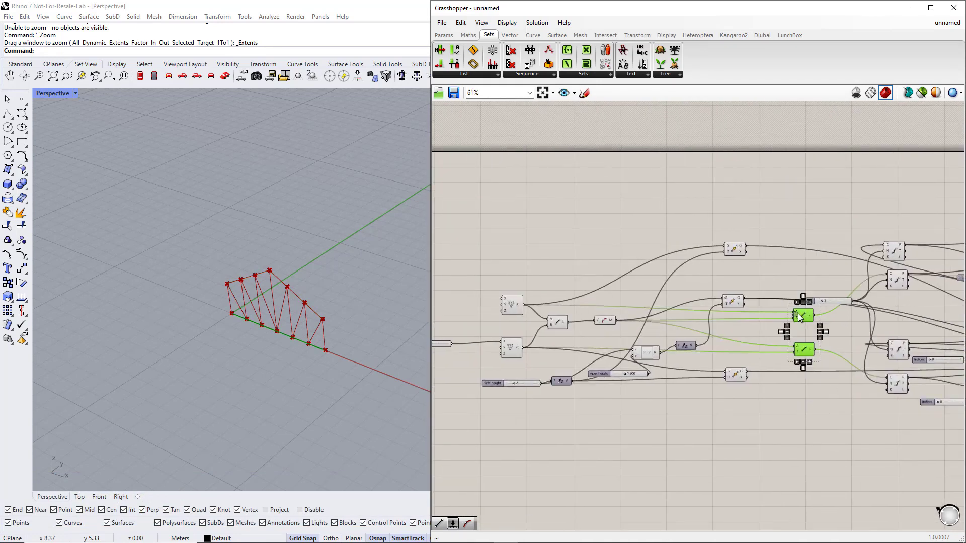
scroll(801, 317, "up", 1)
middle_click(802, 317)
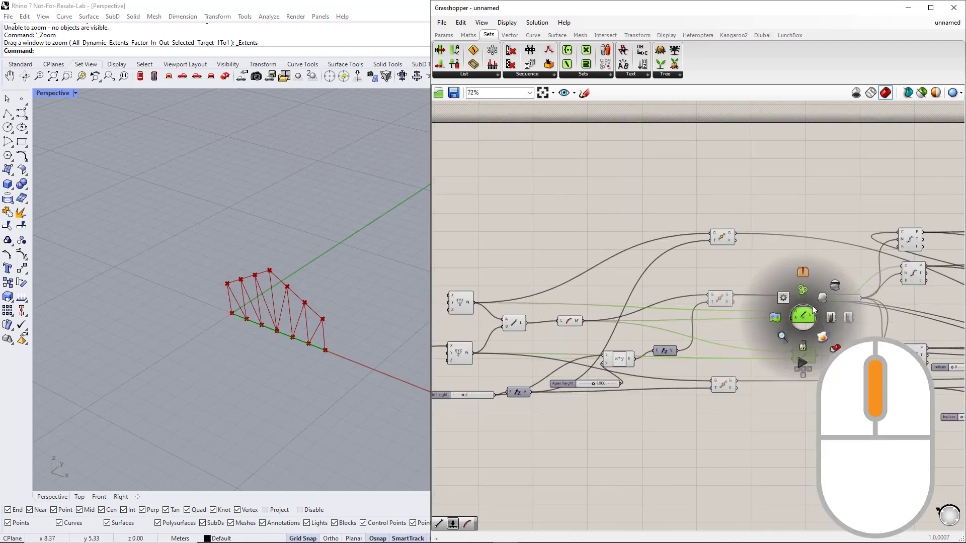
left_click(833, 285)
Place the full-length base Line component below the Upper chord group and group it as Lower chord
scroll(519, 324, "down", 2)
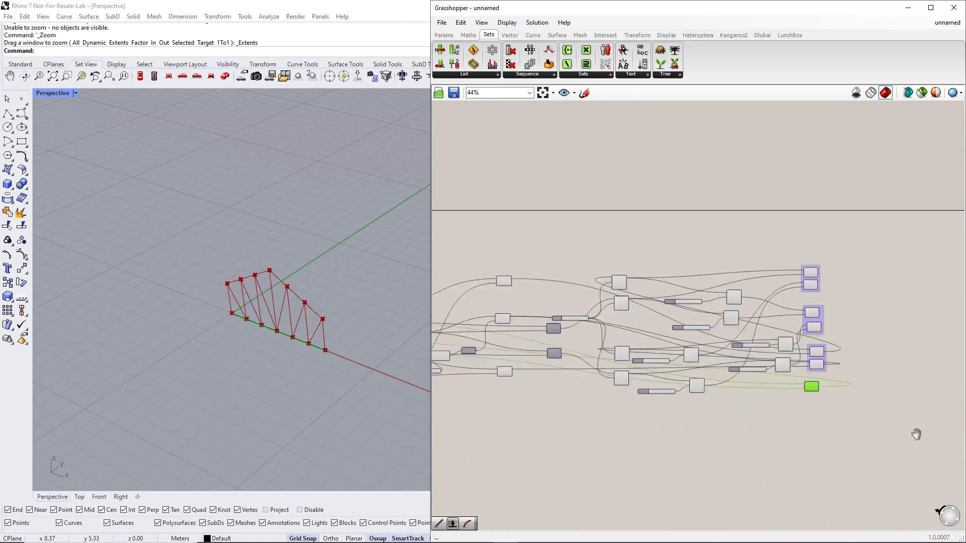
right_click_drag(916, 436, 836, 419)
scroll(757, 359, "up", 3)
key("ctrl+g")
scroll(710, 374, "up", 5)
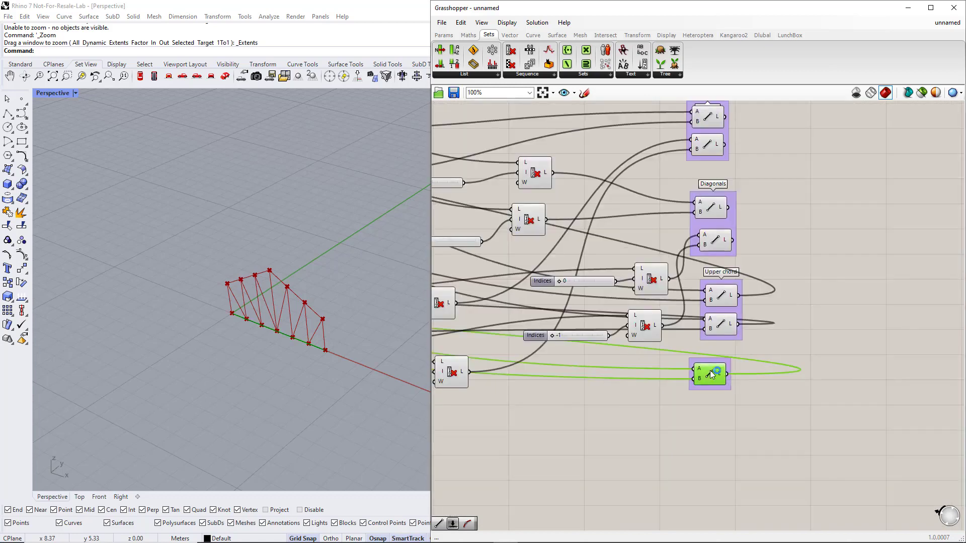
right_click(701, 355)
type("Lower chord")
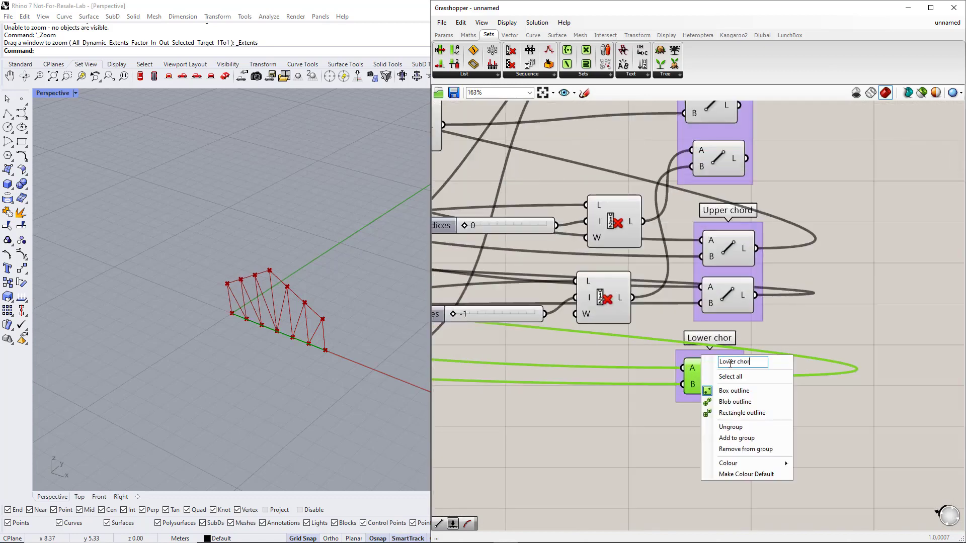
key("Return")
Colour the Lower chord group turquoise, the Upper chord group dark red and the Diagonals group pink
right_click(733, 402)
mouse_move(758, 508)
left_click(898, 489)
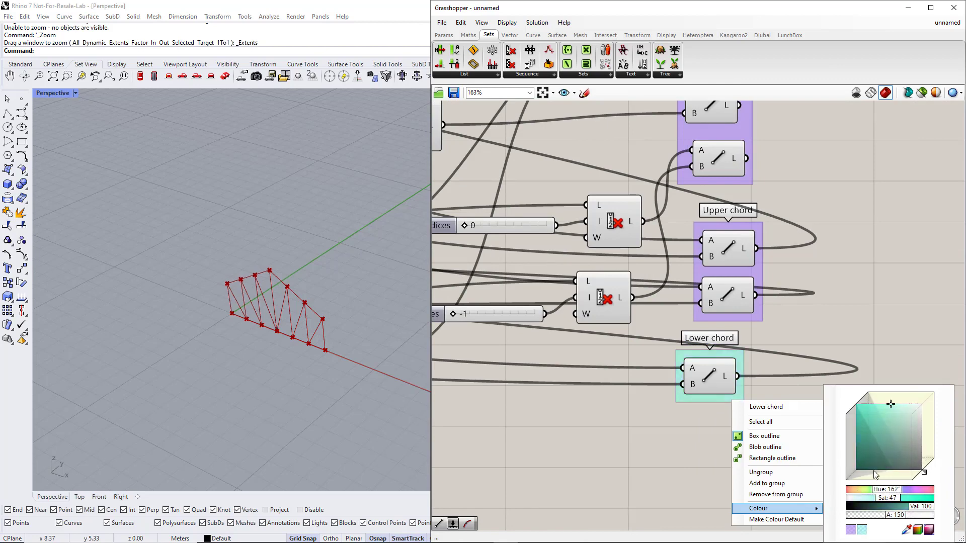
right_click(735, 270)
mouse_move(762, 377)
left_click(935, 477)
scroll(746, 336, "down", 3)
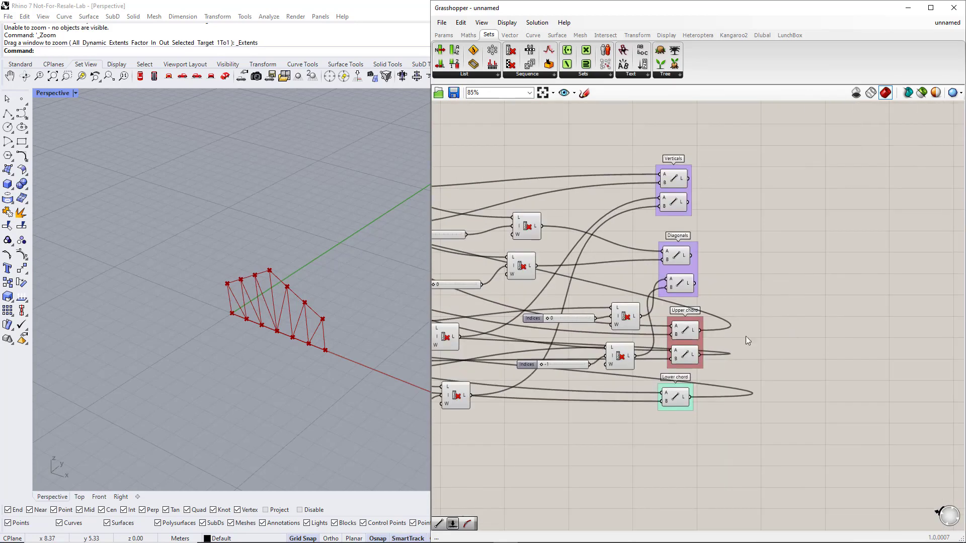
right_click(685, 270)
left_click(883, 477)
left_click(822, 325)
Move the Apex height slider to the start of the definition, directly below the Total length slider
right_click_drag(792, 291, 852, 308)
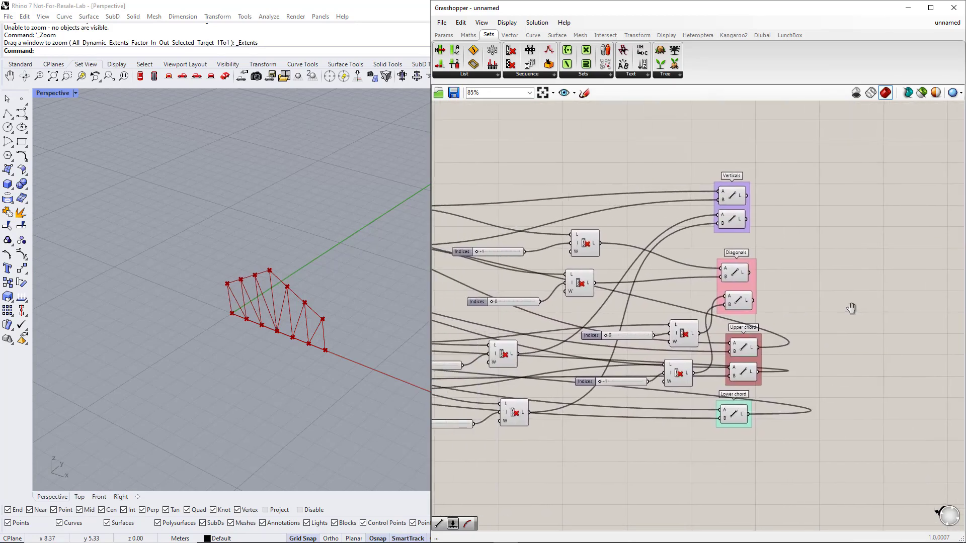
right_click_drag(589, 350, 869, 330)
scroll(868, 330, "down", 2)
right_click_drag(654, 355, 736, 352)
scroll(737, 352, "down", 2)
right_click_drag(556, 371, 607, 360)
scroll(608, 361, "up", 3)
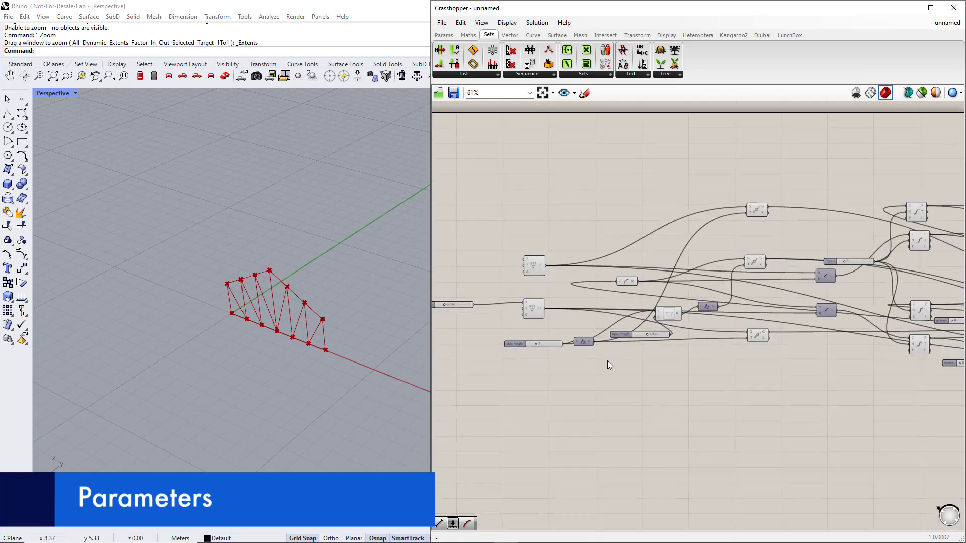
left_click_drag(642, 334, 472, 320)
right_click_drag(518, 353, 604, 344)
left_click_drag(562, 311, 506, 303)
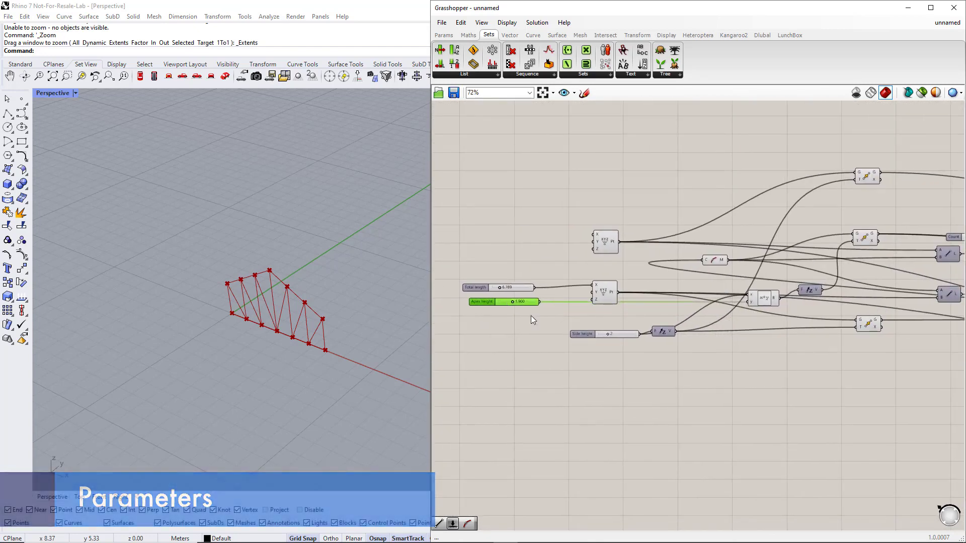
Move the Side height slider below the Apex height slider
right_click_drag(698, 364, 754, 367)
left_click(671, 339)
left_click_drag(671, 339, 572, 322)
Bring the Count slider below the Side height slider and lower the Side height to 1
scroll(900, 394, "down", 2)
right_click_drag(914, 397, 722, 385)
scroll(807, 279, "up", 4)
left_click_drag(806, 278, 541, 389)
right_click_drag(529, 424, 923, 380)
left_click_drag(924, 346, 532, 358)
left_click_drag(530, 320, 499, 341)
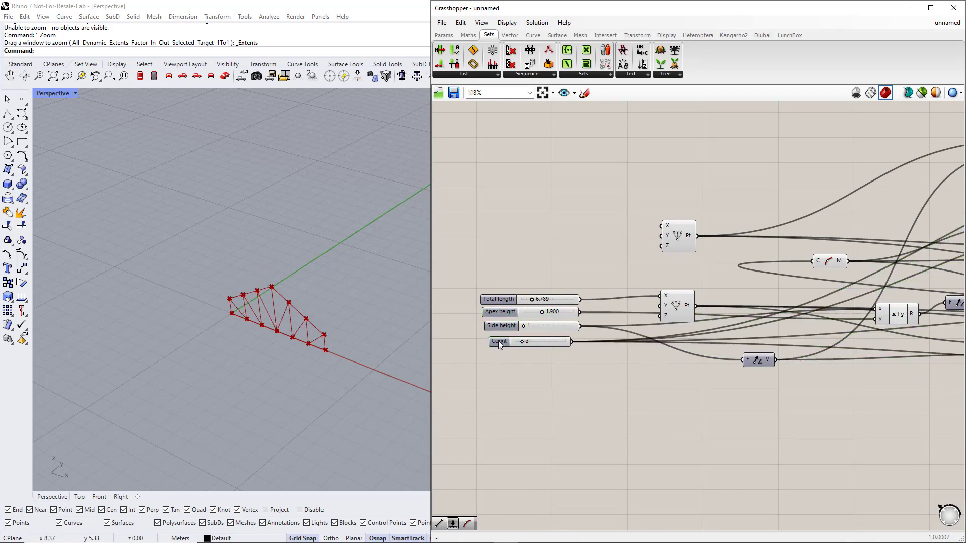
Rename the Count slider as Number of bays and line it up under the Side height slider
scroll(498, 340, "up", 3)
double_click(499, 344)
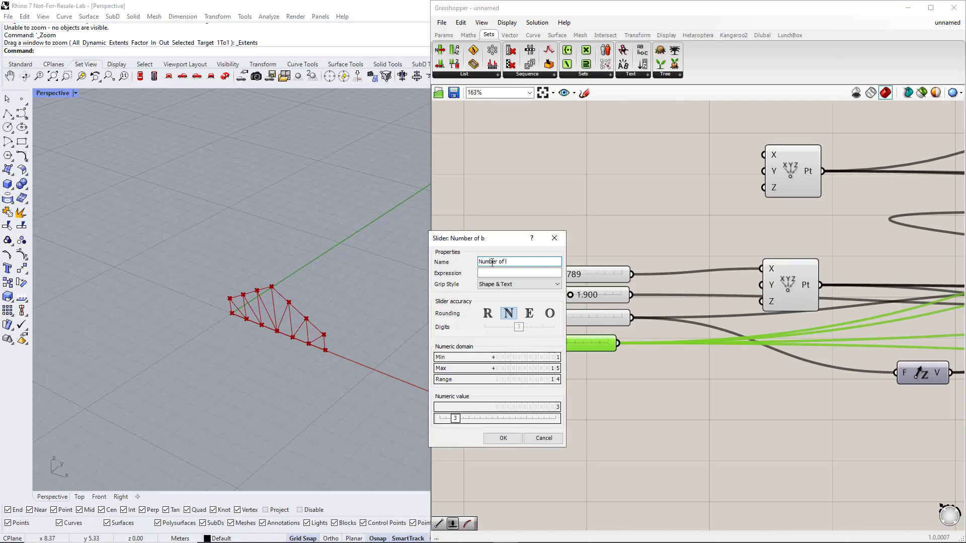
left_click(504, 438)
left_click_drag(541, 344, 531, 342)
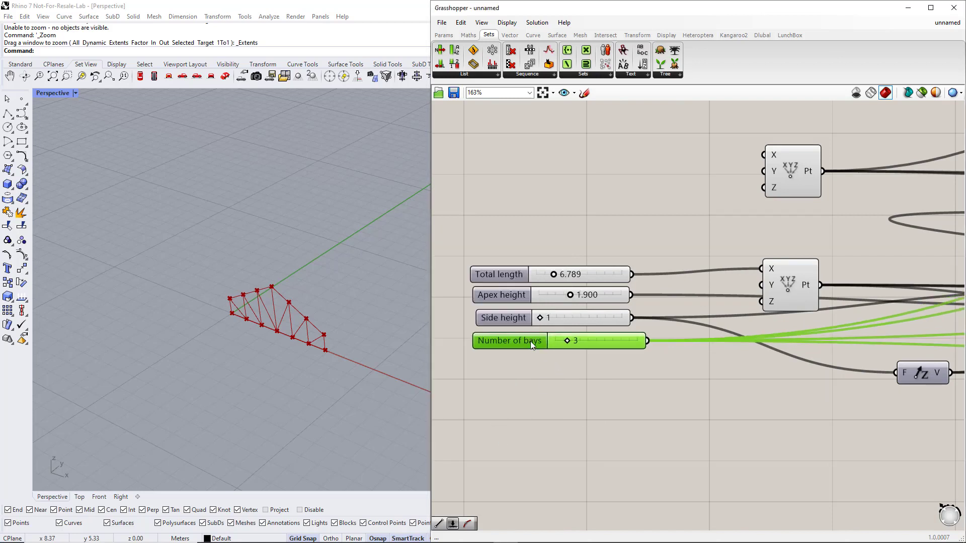
Group the four input sliders, name the group Parameters and colour it turquoise
left_click_drag(451, 371, 687, 224)
key("ctrl+g")
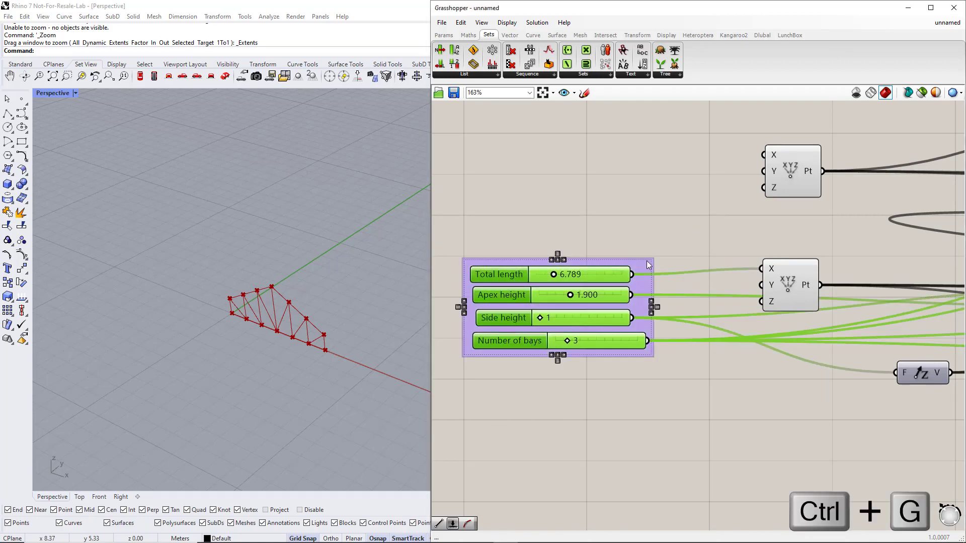
right_click(645, 263)
type("Para")
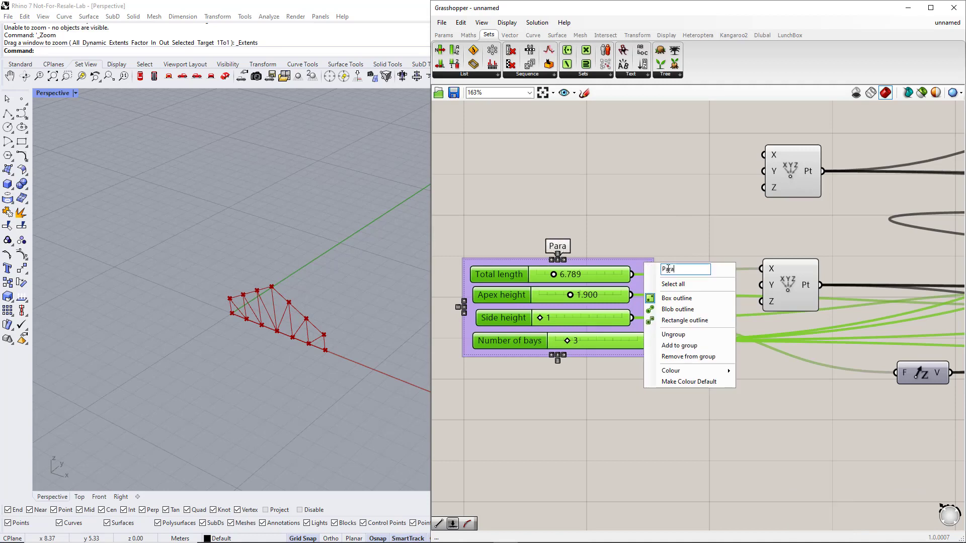
type("meters")
mouse_move(699, 370)
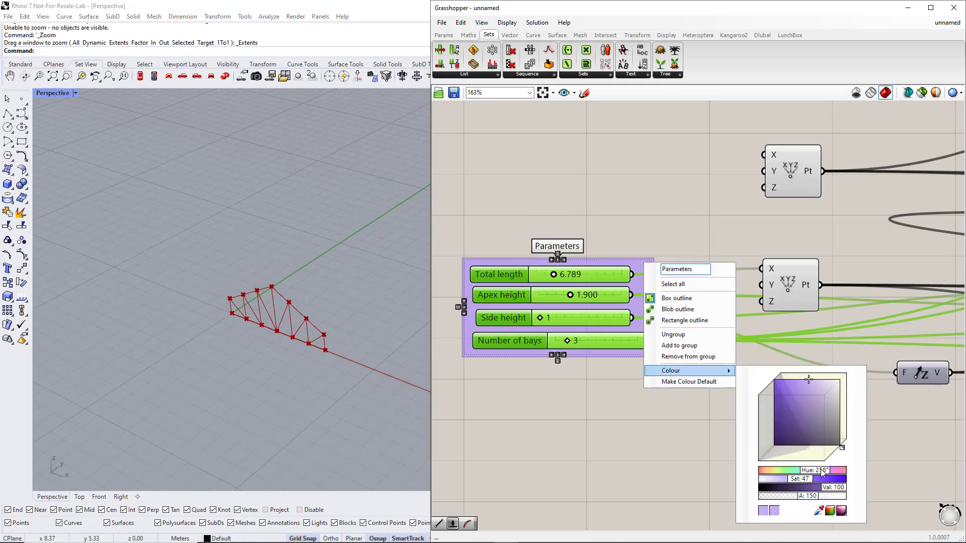
left_click_drag(823, 471, 784, 479)
left_click(605, 391)
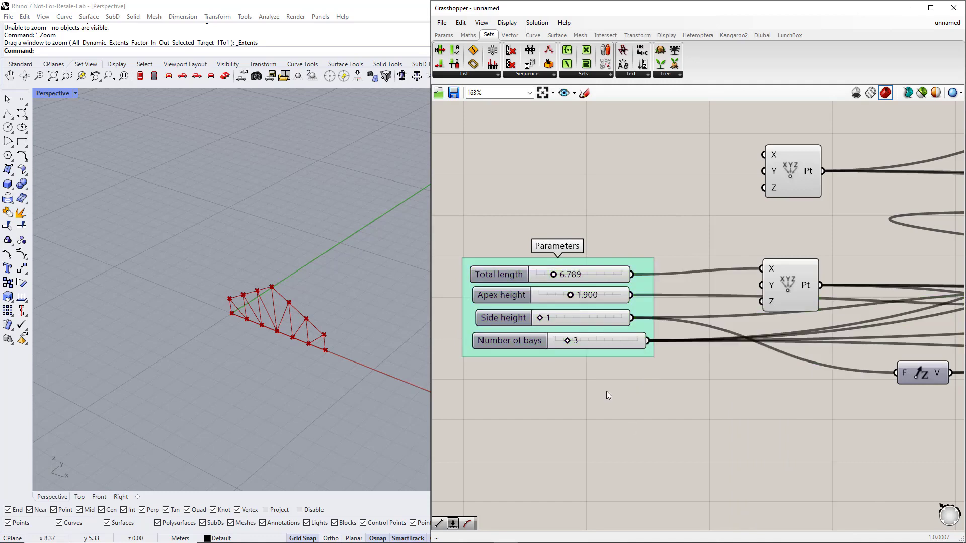
Raise the Total length slider to 18 and switch it to integer numbers
left_click(511, 325)
scroll(294, 352, "up", 2)
scroll(293, 352, "down", 3)
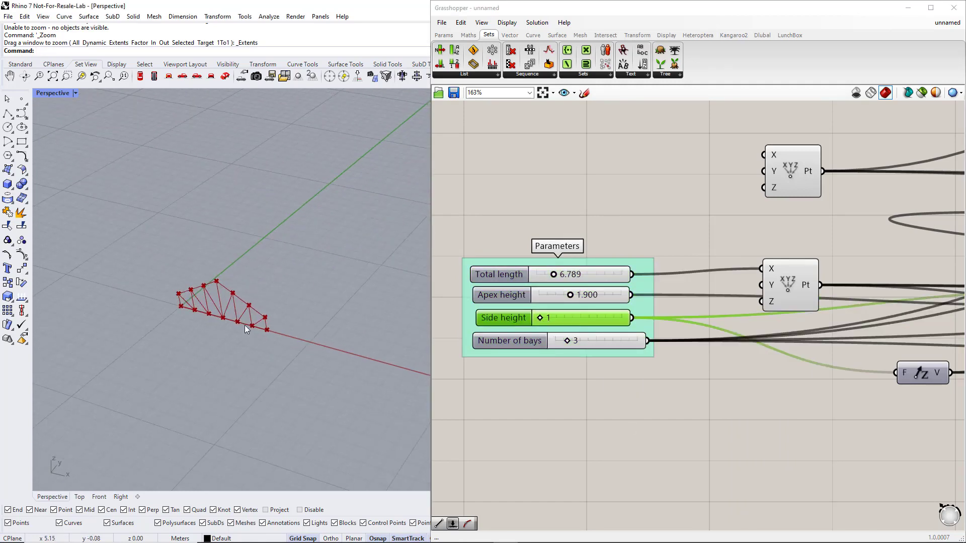
mouse_move(541, 321)
left_mouse_down()
mouse_move(554, 322)
mouse_move(543, 323)
left_mouse_up()
left_click_drag(554, 274, 587, 274)
right_click(521, 275)
mouse_move(574, 303)
left_click(653, 316)
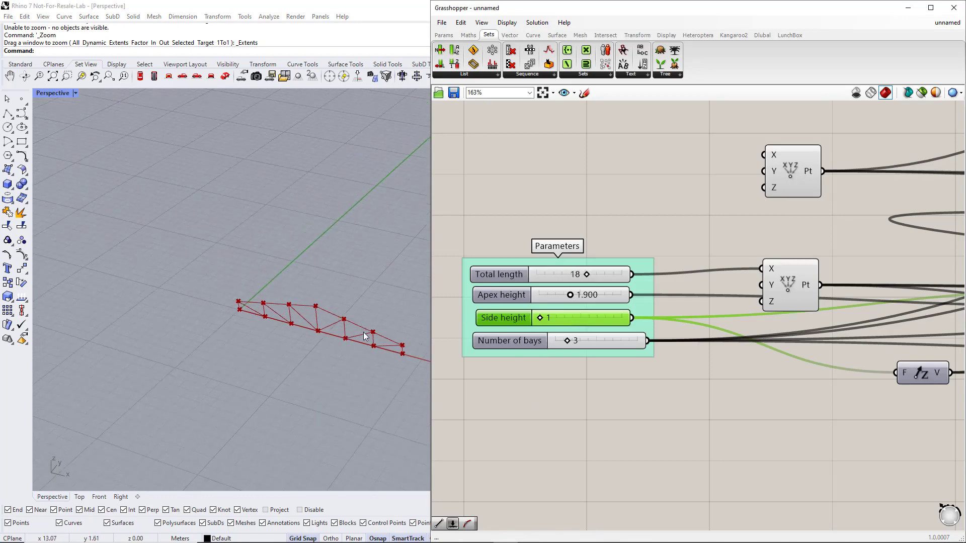
Test the truss with an Apex height of 1.286, a Total length of 29 and a Side height of 3
right_click_drag(371, 359, 257, 332, "shift")
scroll(257, 329, "down", 2)
right_click_drag(312, 357, 286, 321, "shift")
scroll(286, 320, "up", 4)
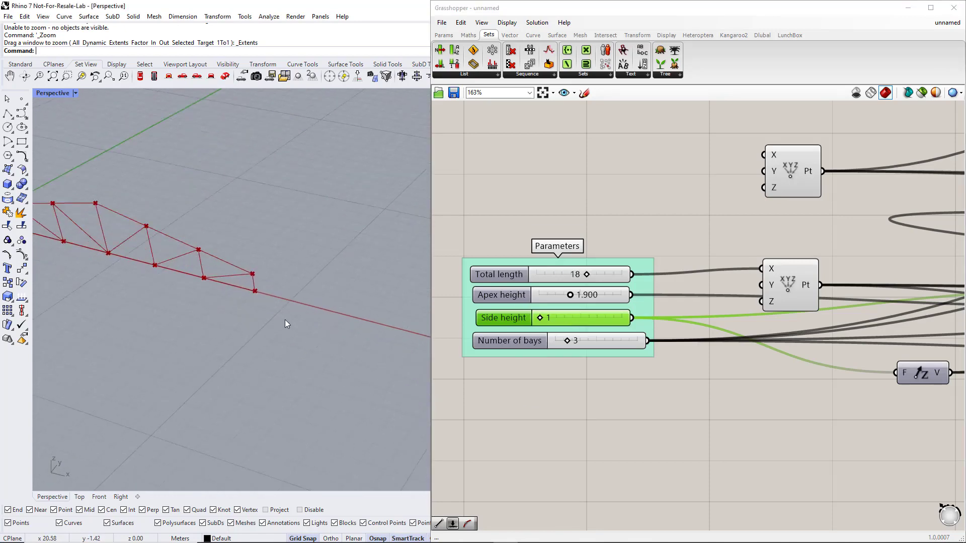
scroll(286, 320, "down", 4)
mouse_move(570, 296)
left_mouse_down()
mouse_move(606, 297)
mouse_move(551, 297)
mouse_move(560, 296)
left_mouse_up()
left_click_drag(587, 275, 619, 275)
left_click_drag(541, 318, 567, 342)
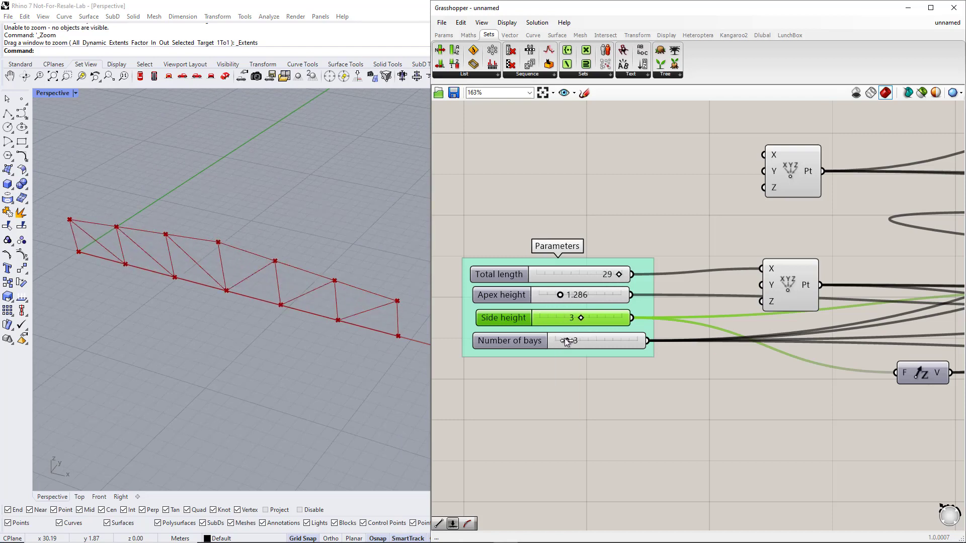
Lower the Total length slider to 16
left_click_drag(614, 281, 581, 276)
scroll(178, 308, "up", 2)
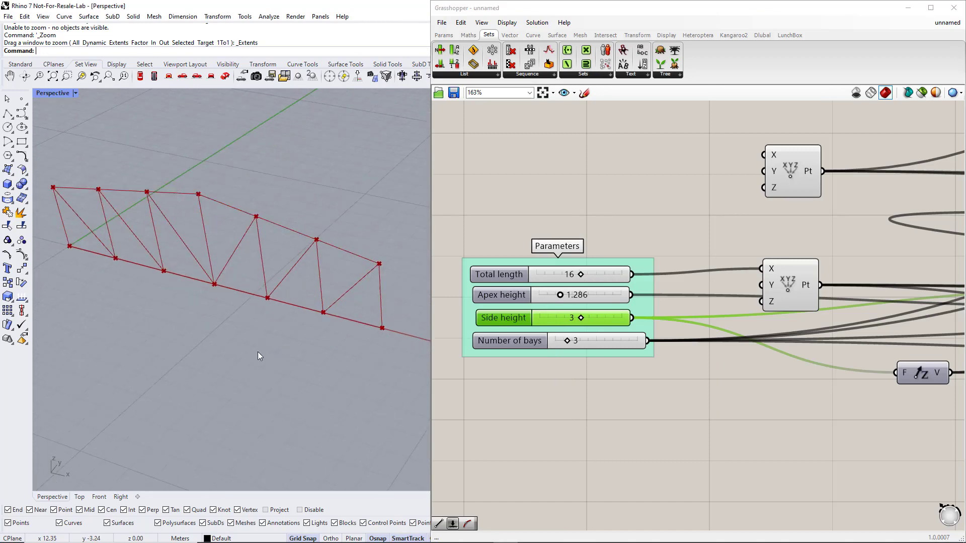
left_click(590, 392)
Place an RFEM 6 Member component on the canvas beyond the Verticals, Diagonals and chord groups
scroll(615, 377, "down", 10)
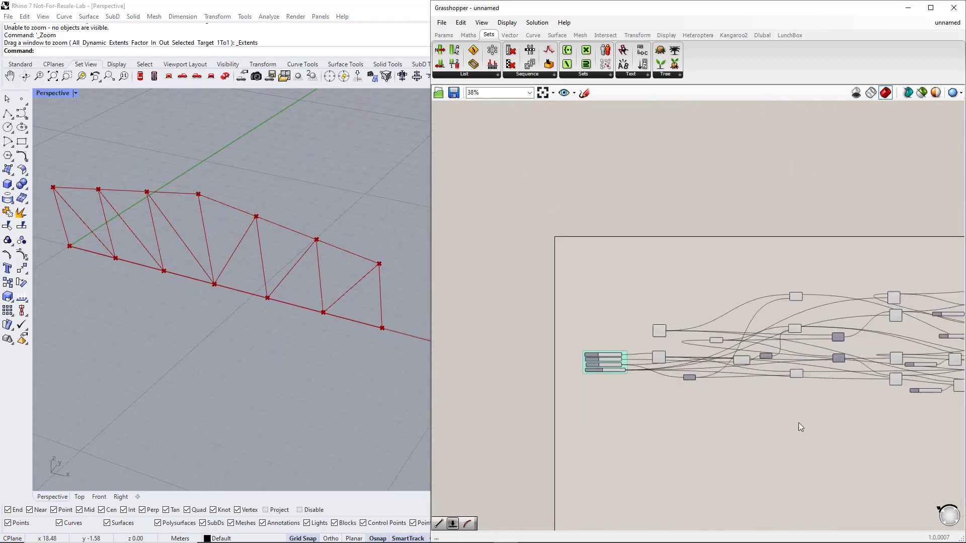
right_click_drag(798, 423, 581, 368)
right_click_drag(692, 376, 658, 396)
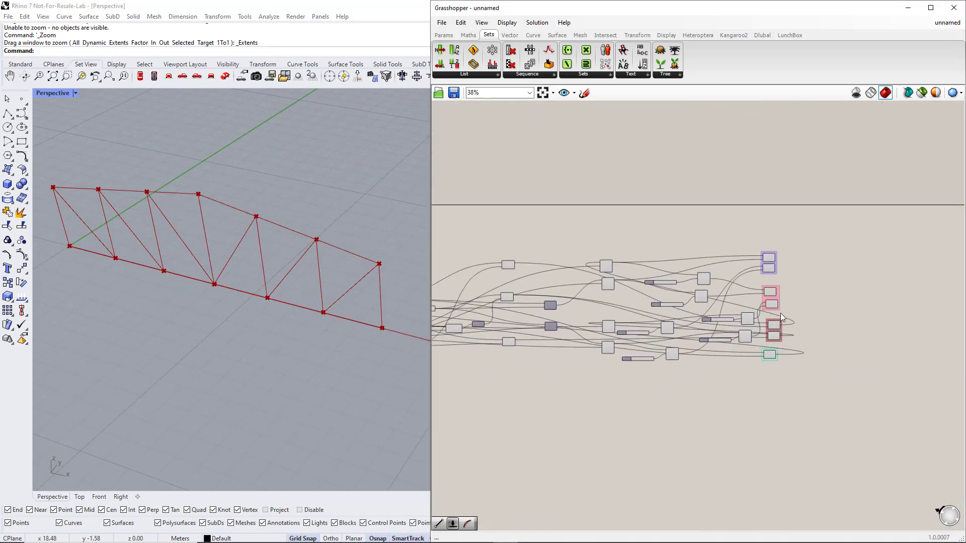
scroll(795, 298, "up", 4)
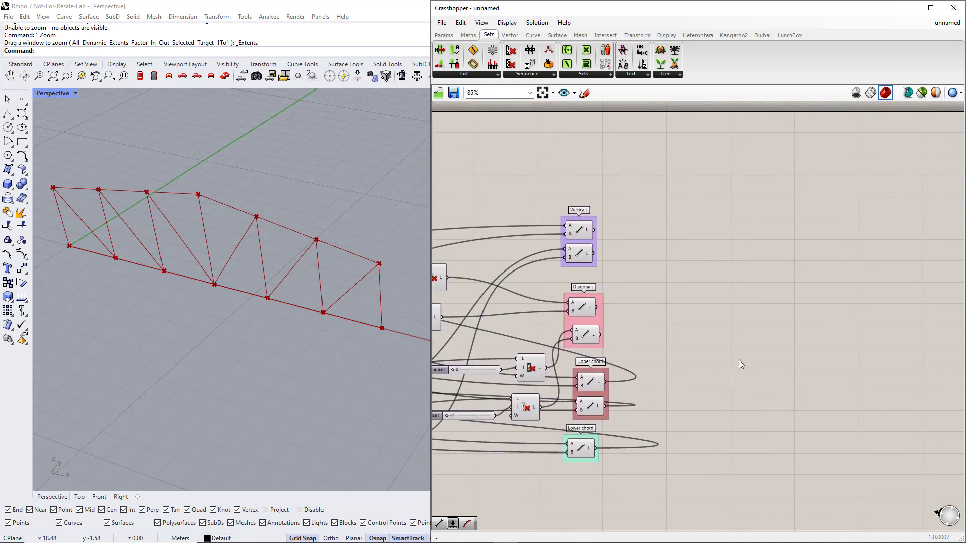
right_click_drag(774, 358, 751, 359)
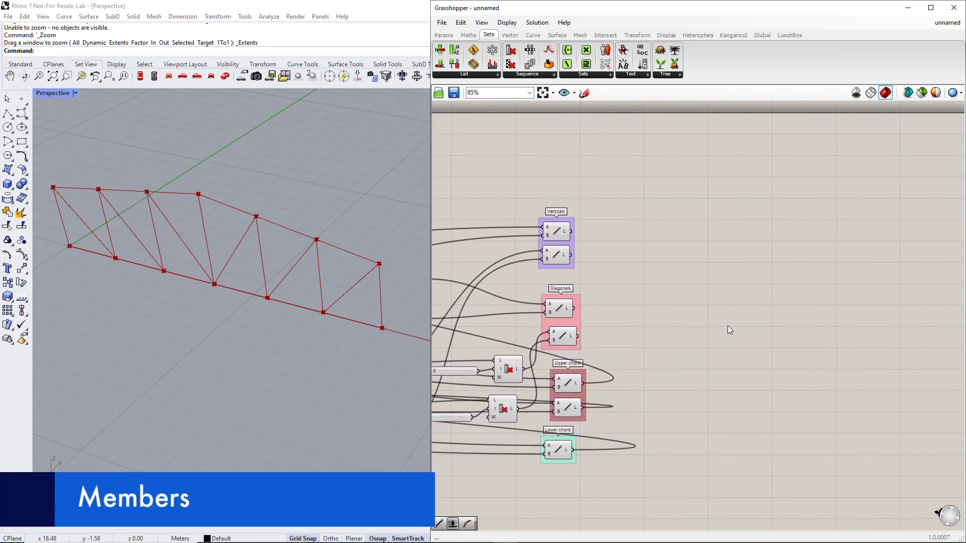
left_click(761, 35)
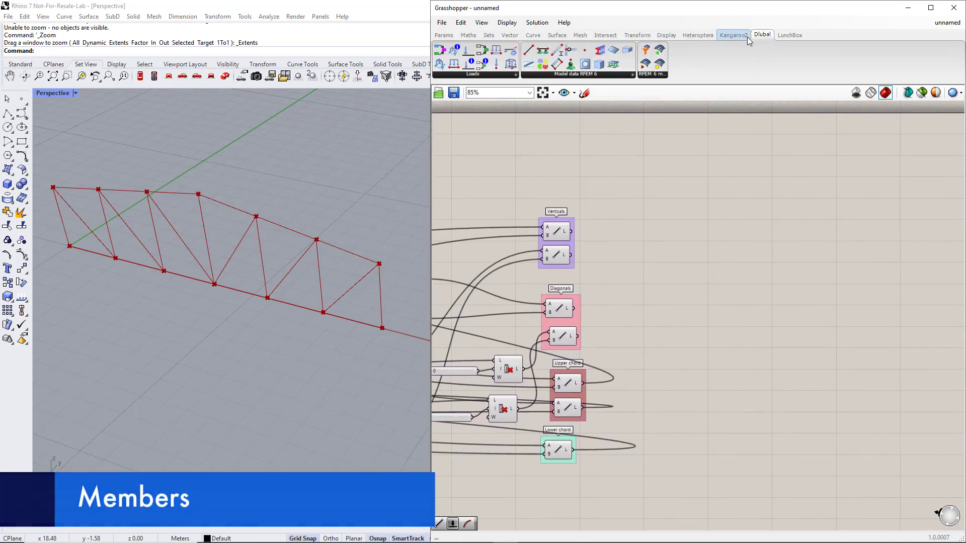
left_click_drag(556, 53, 599, 111)
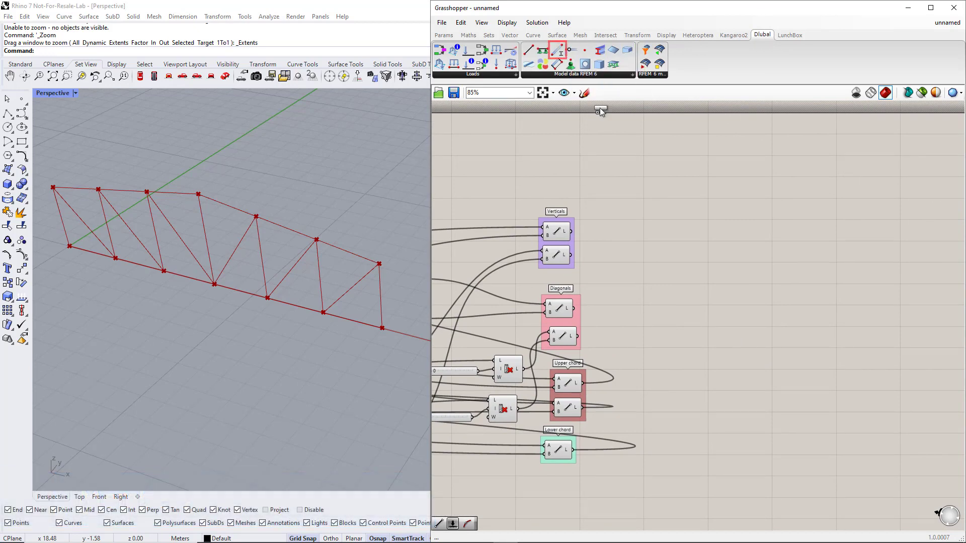
left_click_drag(751, 319, 751, 319)
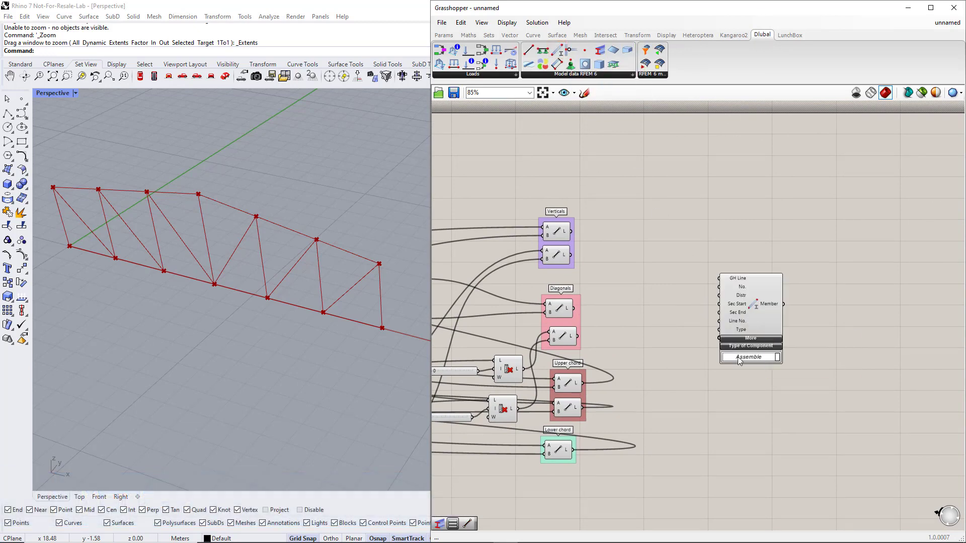
Add a value list that feeds the Member component's Type input with TYPE_BEAM, leaving space between the two
double_click(689, 388)
type("value")
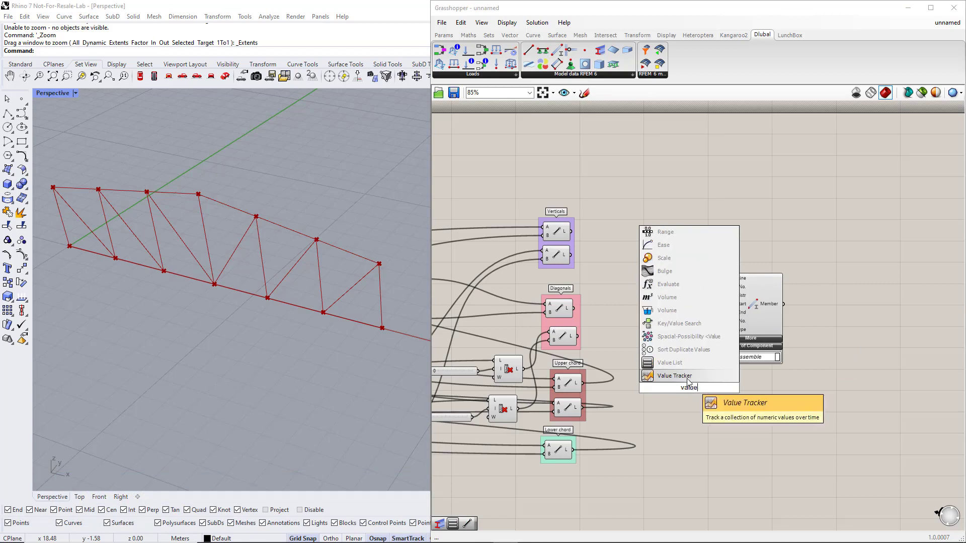
left_click(683, 367)
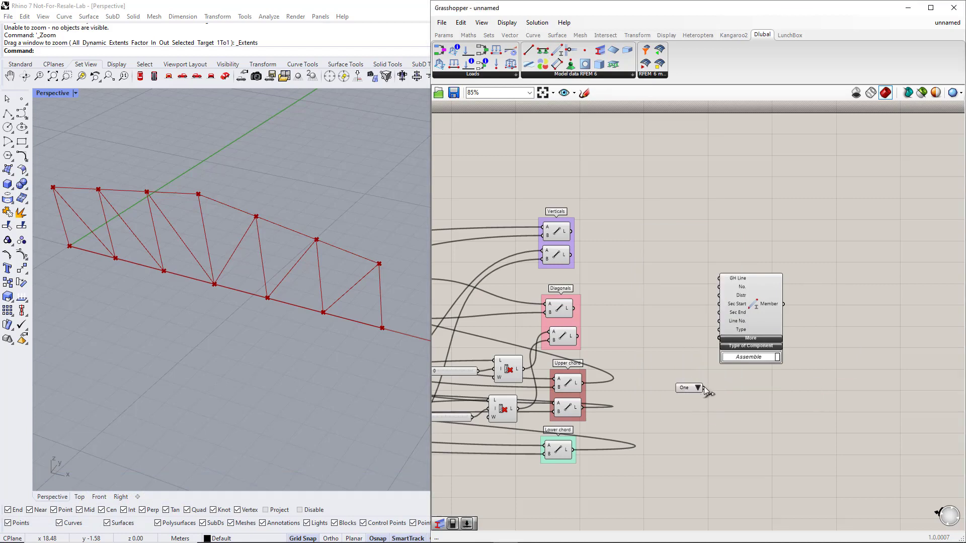
left_click_drag(703, 388, 674, 418)
left_click_drag(828, 312, 844, 306)
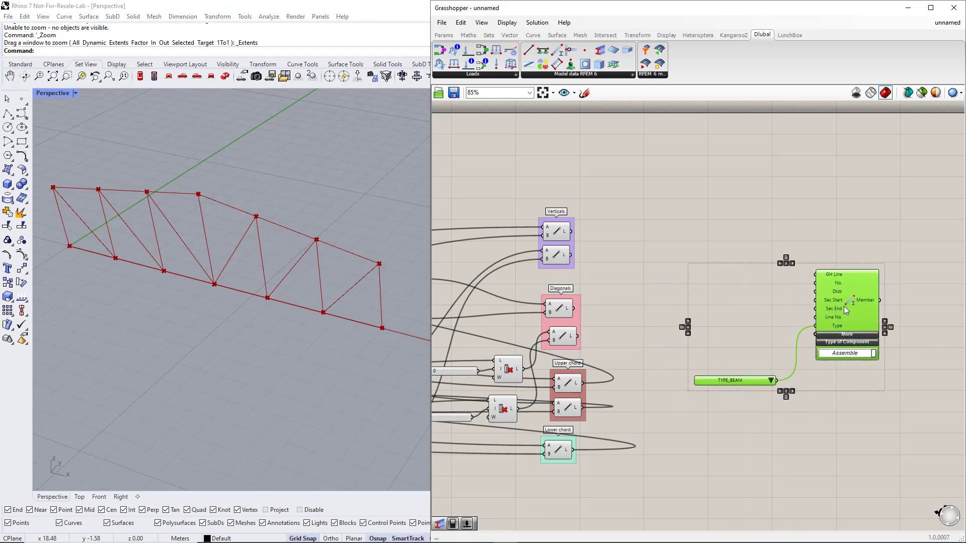
left_click(611, 255)
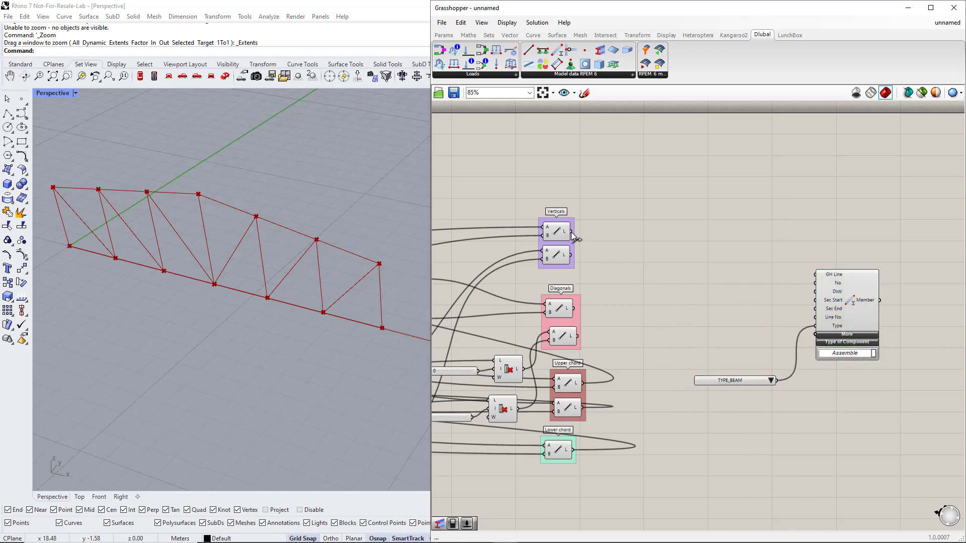
Connect all line outputs of the Verticals, Diagonals, Upper chord and Lower chord groups to the Member's GH Line input
left_click_drag(571, 231, 811, 281)
left_click_drag(571, 255, 815, 275, "shift")
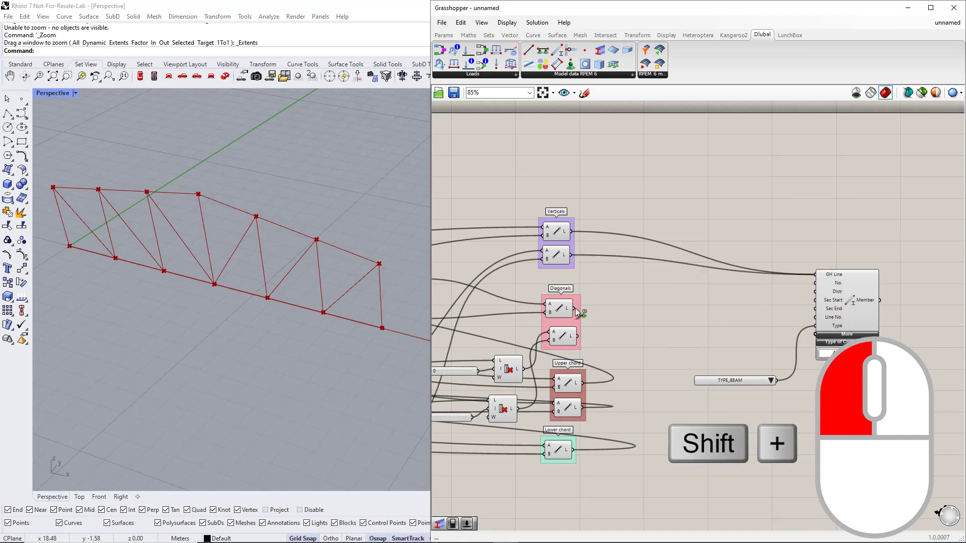
left_click_drag(575, 308, 814, 274, "shift")
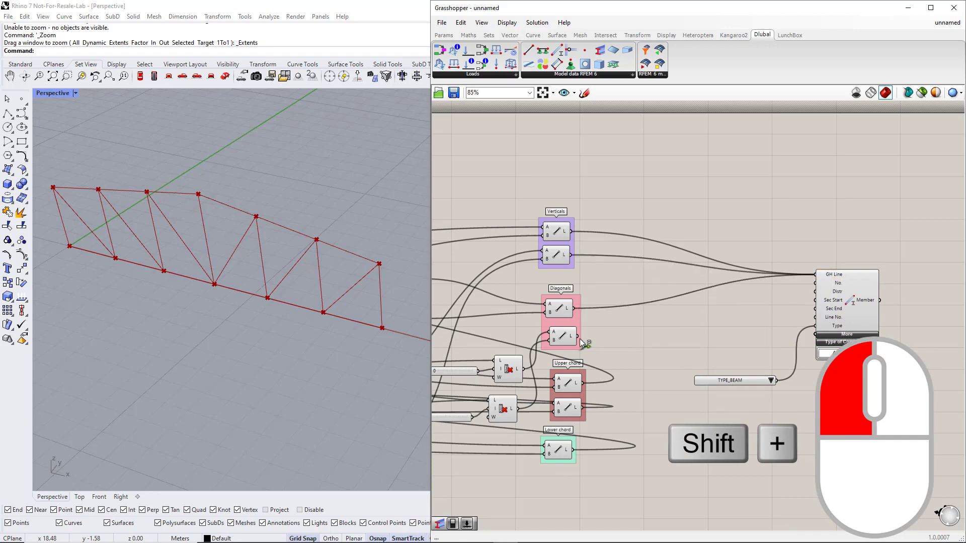
left_click_drag(580, 339, 813, 277, "shift")
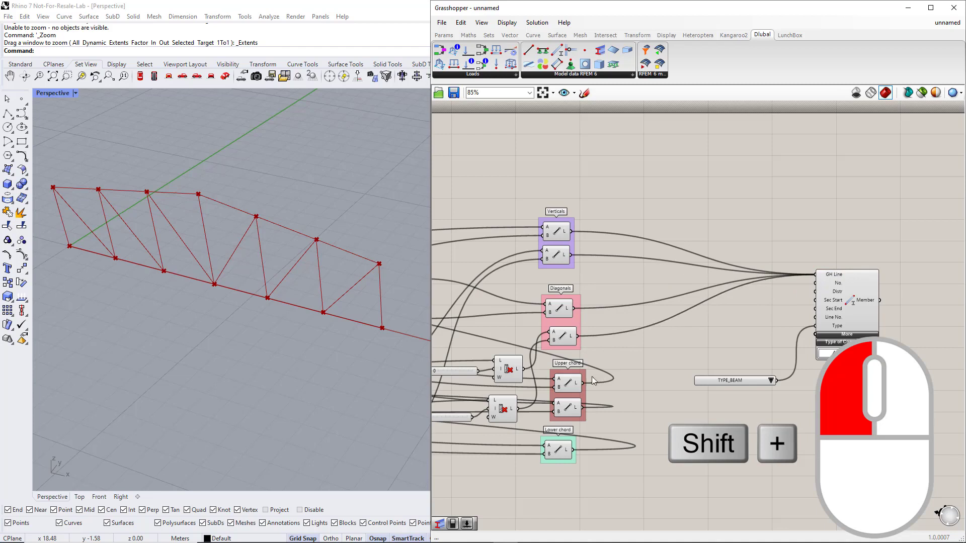
left_click_drag(583, 382, 815, 275, "shift")
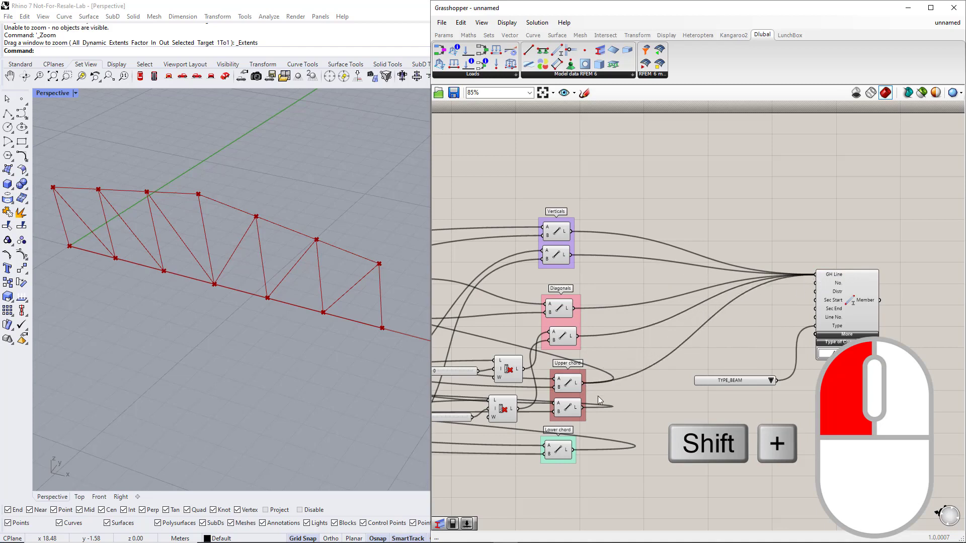
left_click_drag(583, 408, 815, 274, "shift")
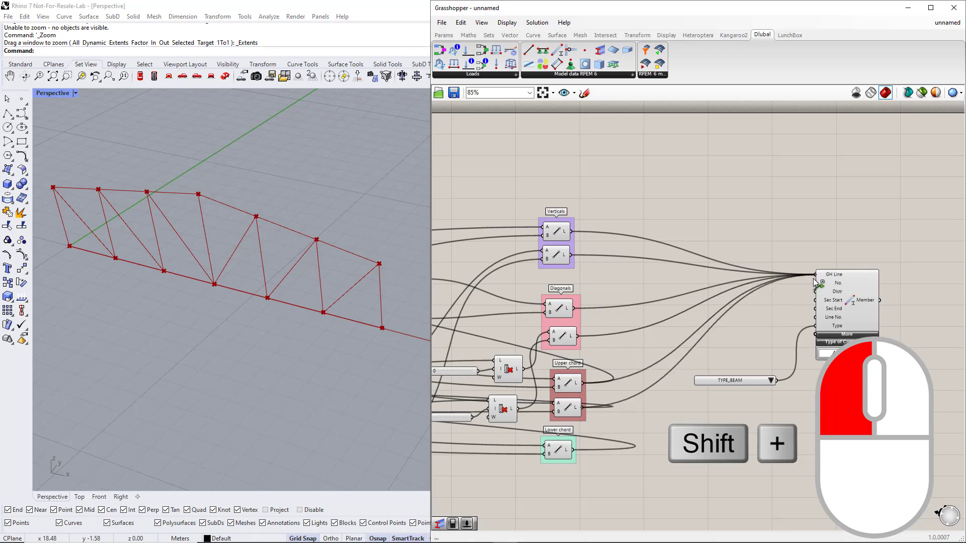
left_click_drag(574, 451, 815, 275, "shift")
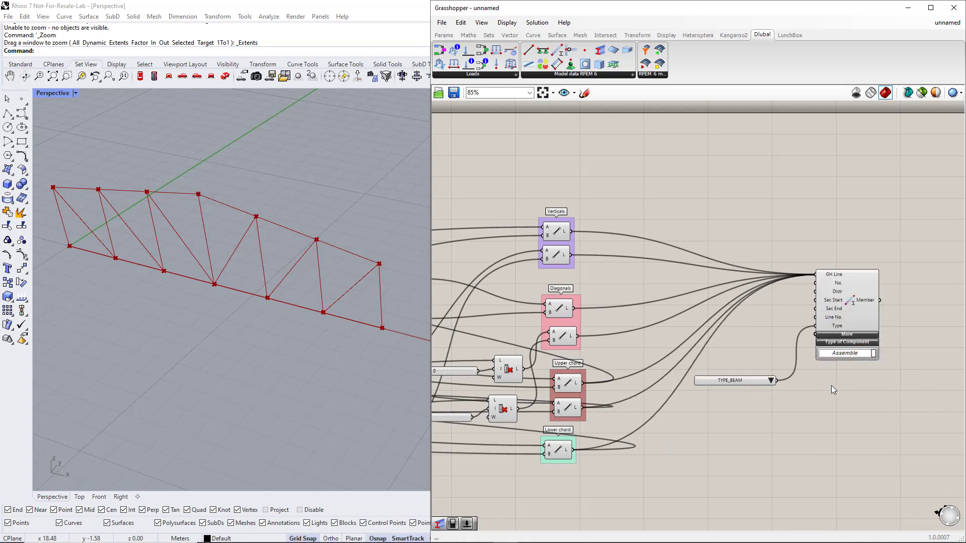
Move the TYPE_BEAM list and the Member component farther away from the line groups, keeping them side by side
left_click_drag(738, 380, 757, 345)
left_click(841, 308, "shift")
left_click_drag(841, 308, 921, 329)
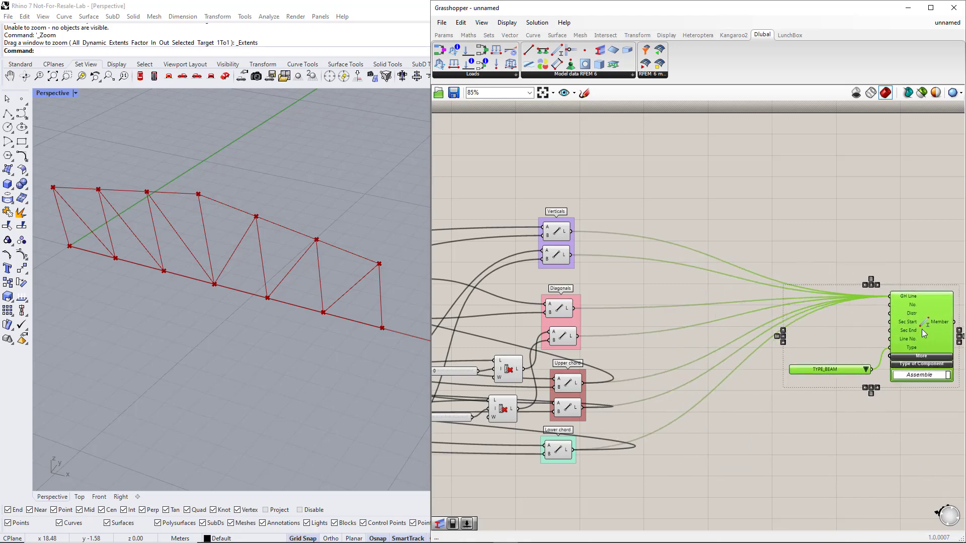
left_click(884, 252)
Place an RFEM 6 Section component above the Member component and a Material component beside it
right_click_drag(910, 244, 839, 264)
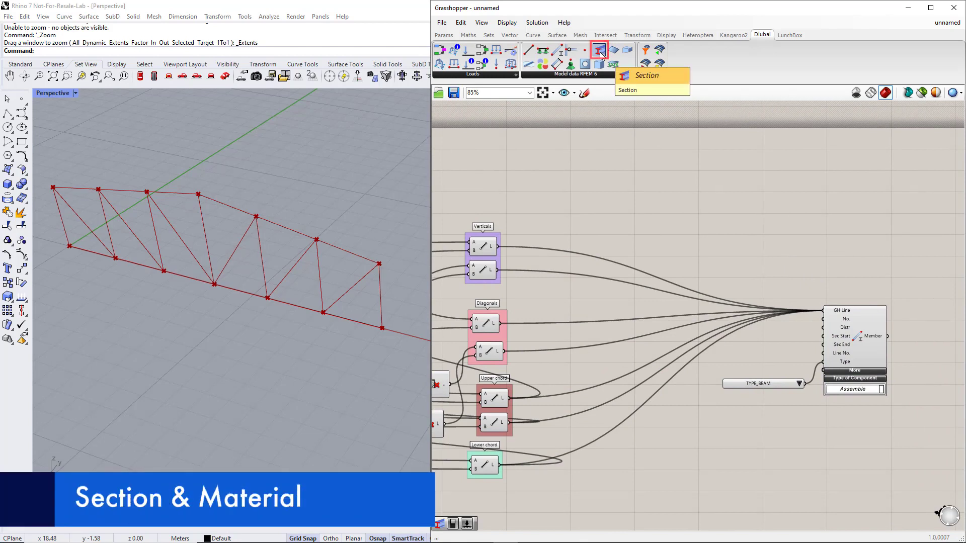
left_click_drag(750, 223, 751, 224)
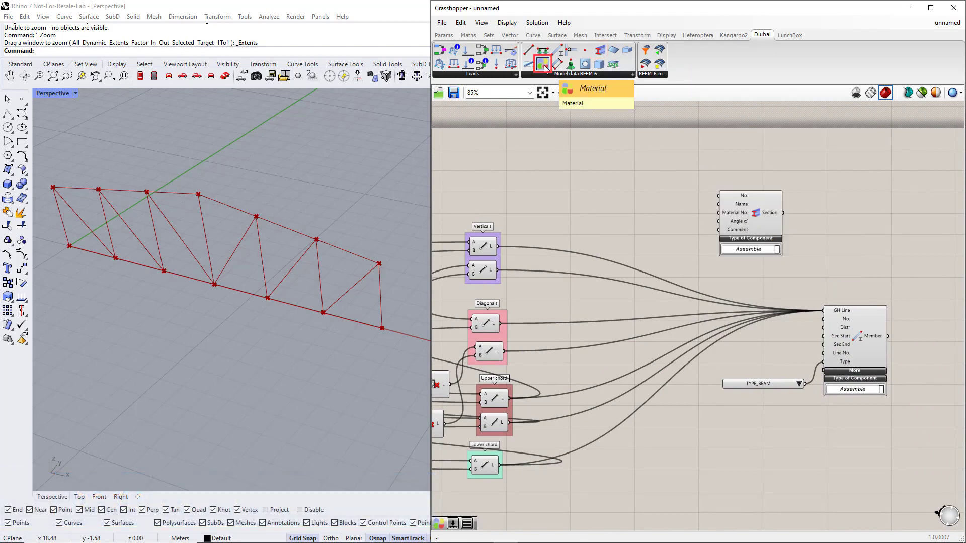
left_click_drag(600, 168, 621, 192)
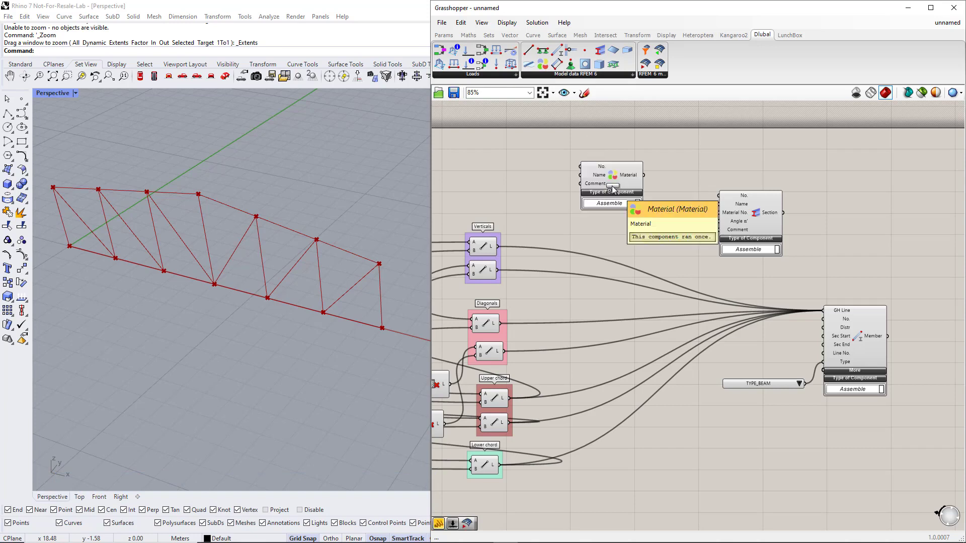
left_click_drag(744, 213, 753, 217)
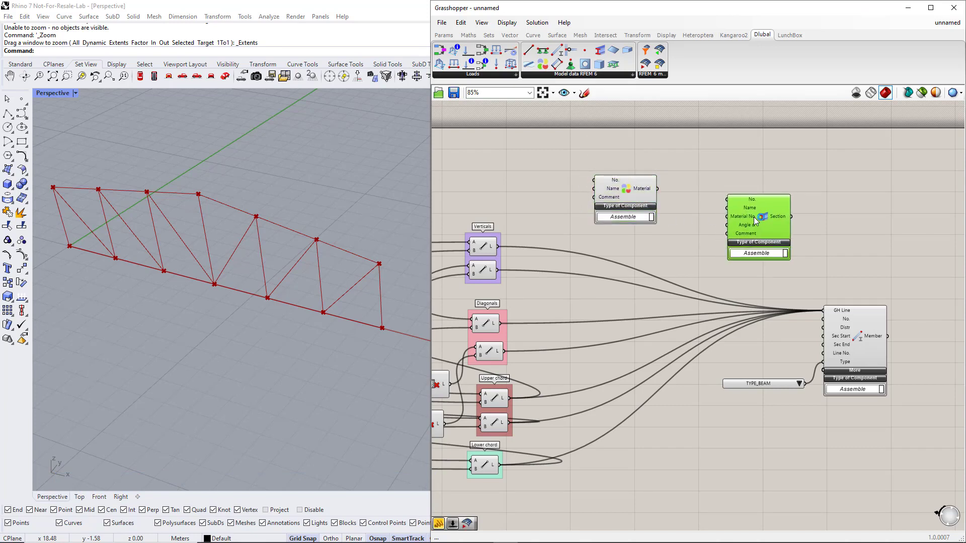
Add four text panels and wire them to the No. and Name inputs of the Material and Section components
left_click(444, 35)
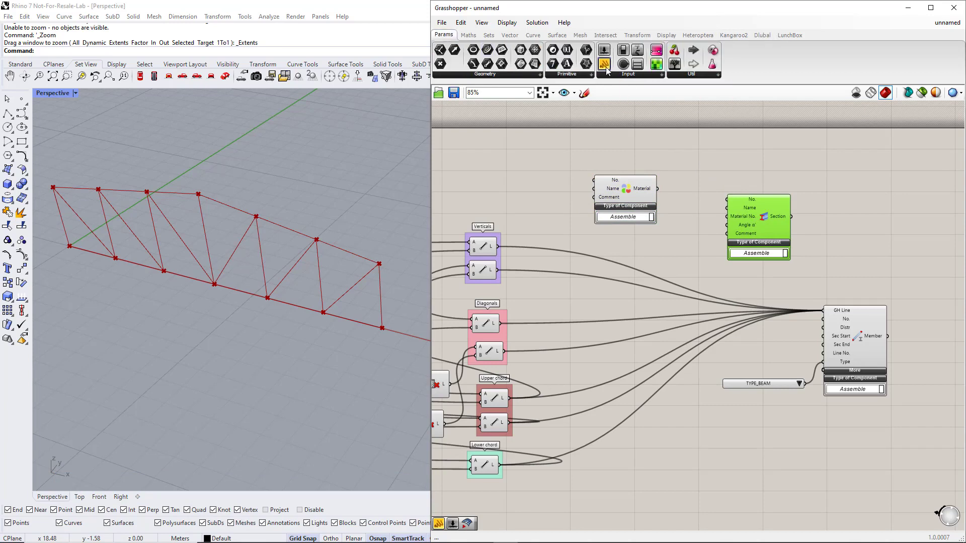
mouse_move(712, 167)
left_mouse_down()
mouse_move(702, 164)
mouse_move(717, 172)
mouse_move(701, 155)
left_mouse_up()
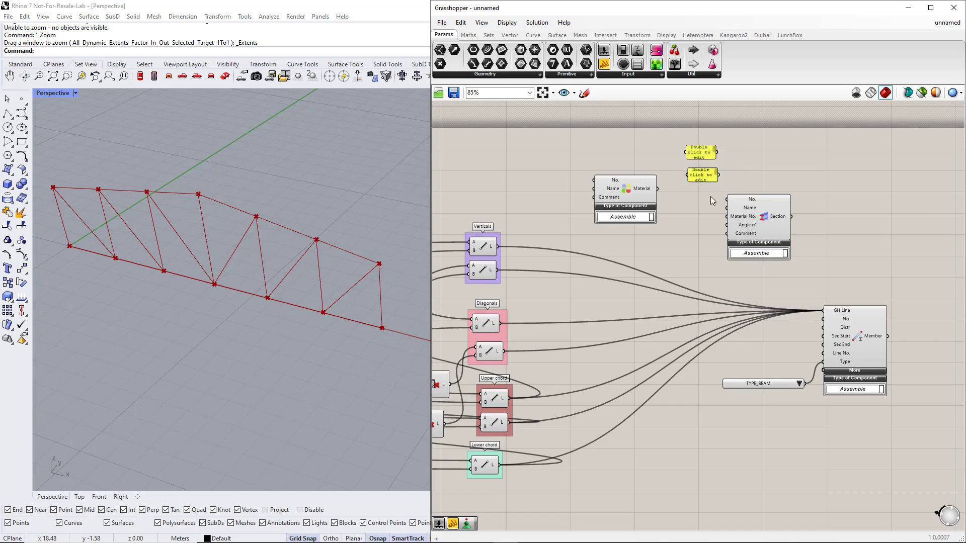
left_click_drag(711, 200, 583, 189)
left_click_drag(717, 152, 755, 214)
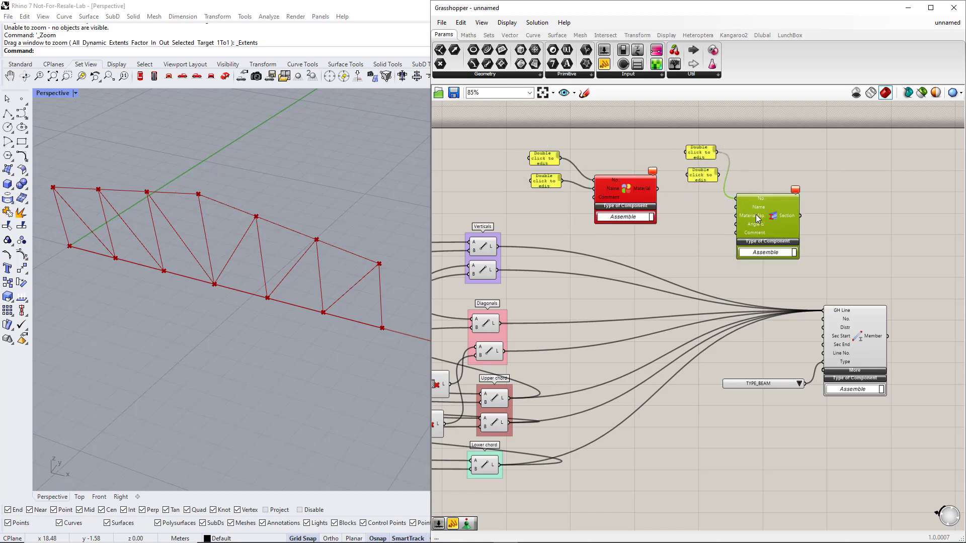
left_click(702, 219)
Set the Section's number panel to 1 and its name panel to R_M1 120/120
double_click(700, 153)
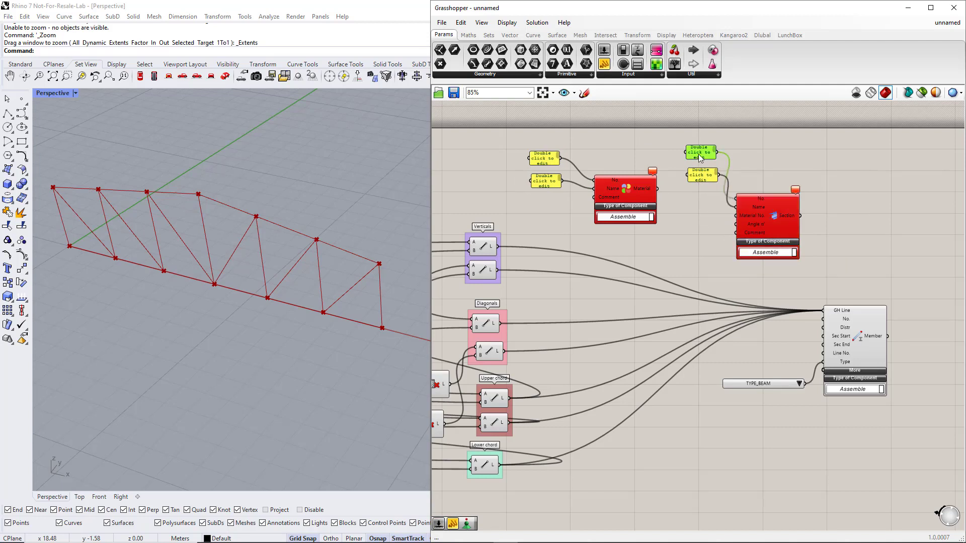
type("1")
left_click(724, 232)
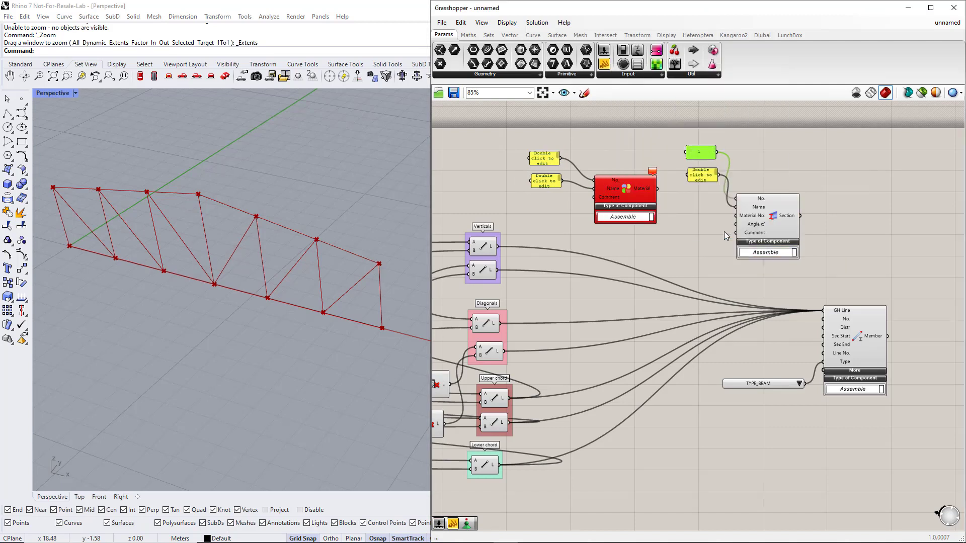
double_click(707, 177)
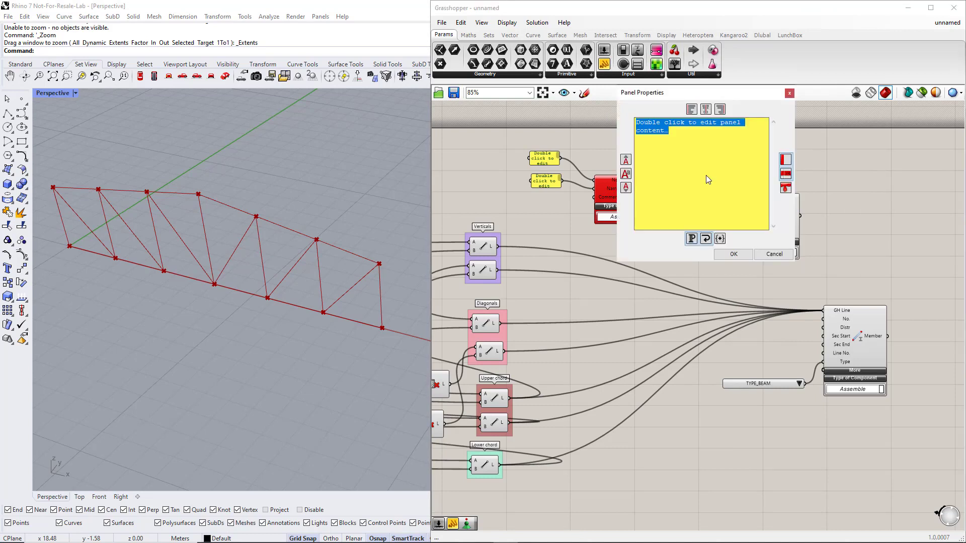
type("R")
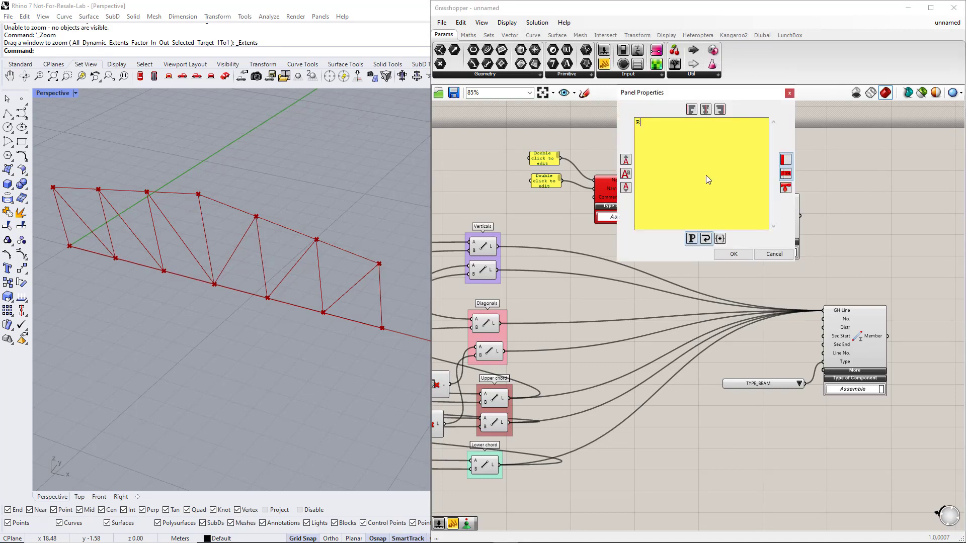
type("_M1 120/120")
left_click(732, 255)
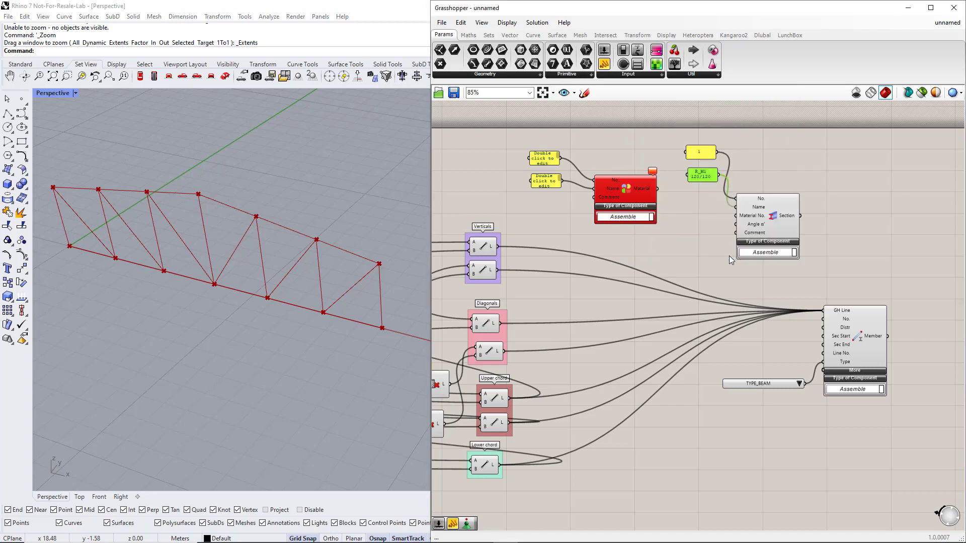
Set the Material's number panel to 1 and its name panel to C24
double_click(540, 162)
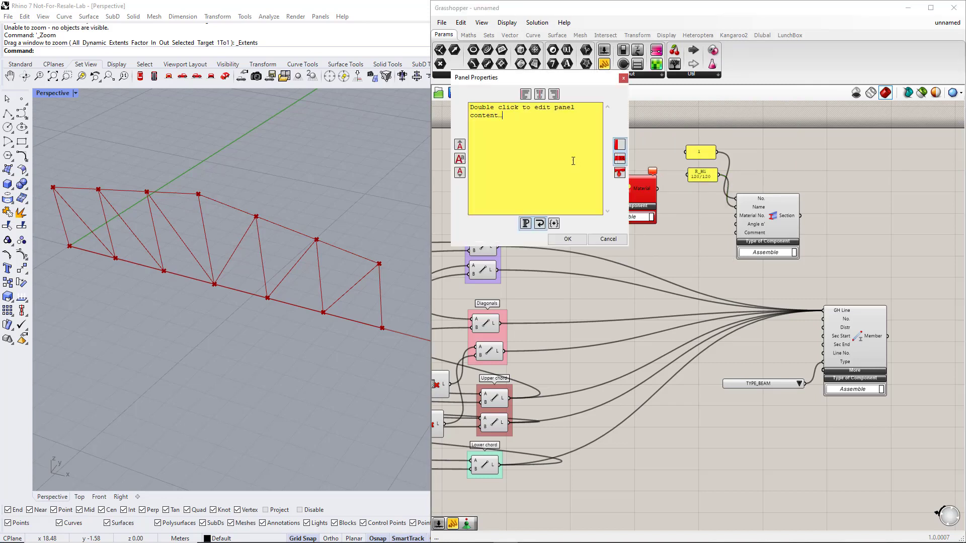
left_click_drag(519, 128, 469, 108)
key("BackSpace")
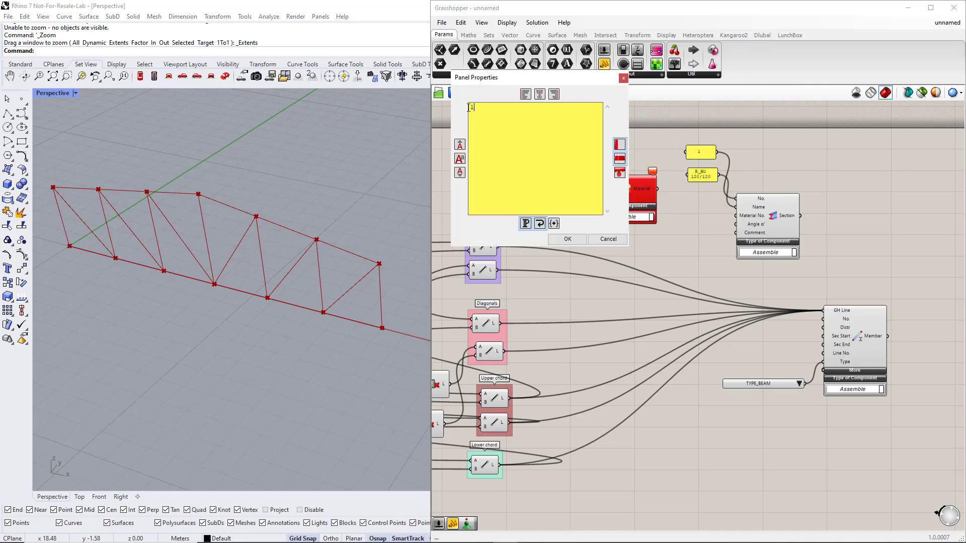
left_click(567, 239)
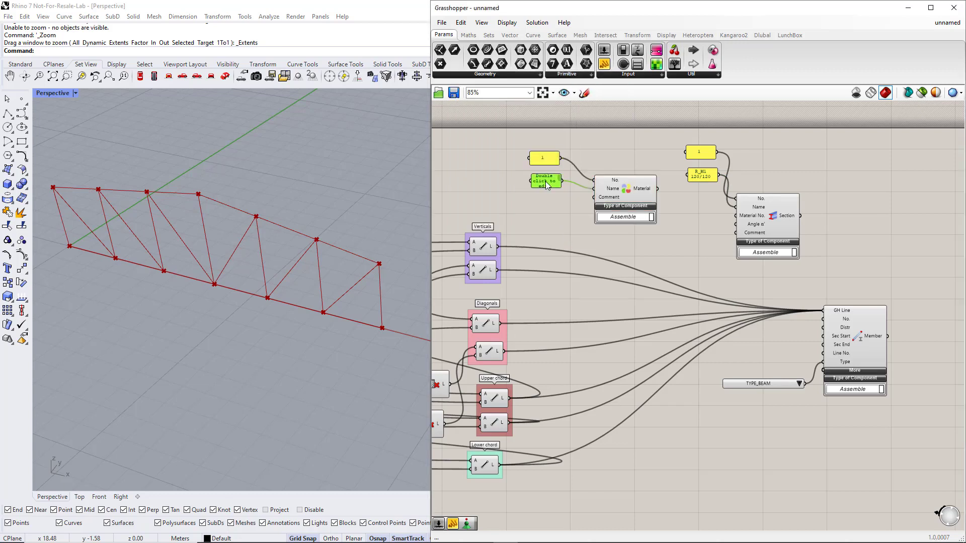
double_click(546, 184)
type("C24")
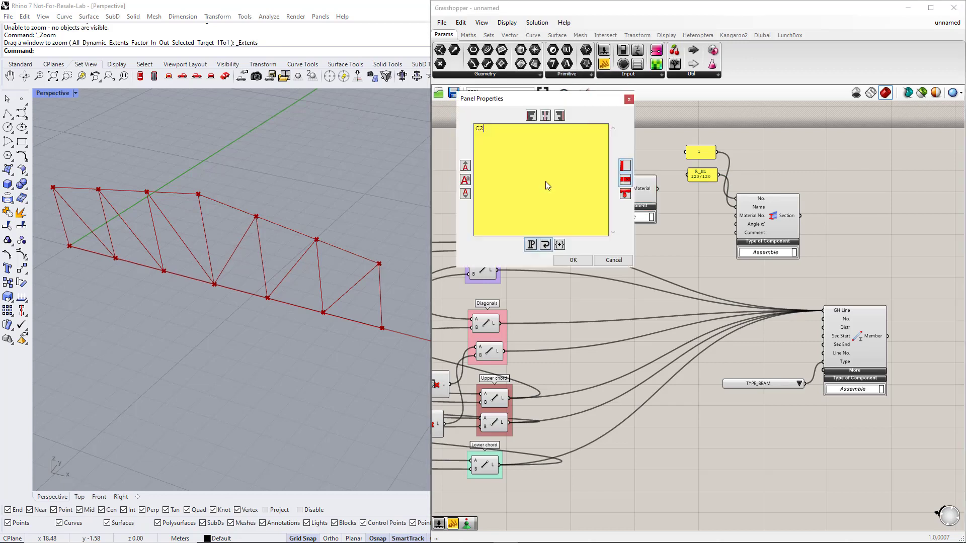
left_click(576, 259)
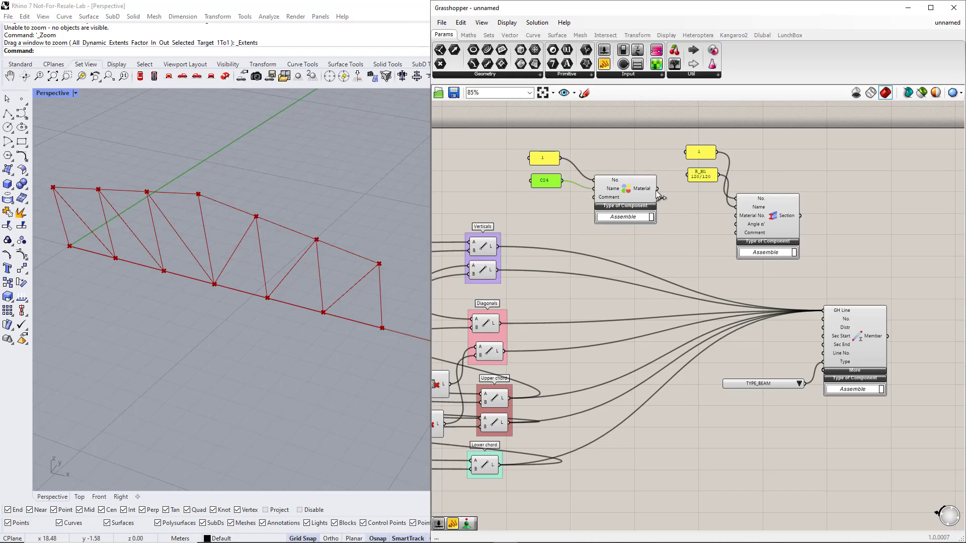
Wire the Material output to the Section's Material No. input and the Section output to the Member's Sec Start input
left_click_drag(657, 189, 731, 220)
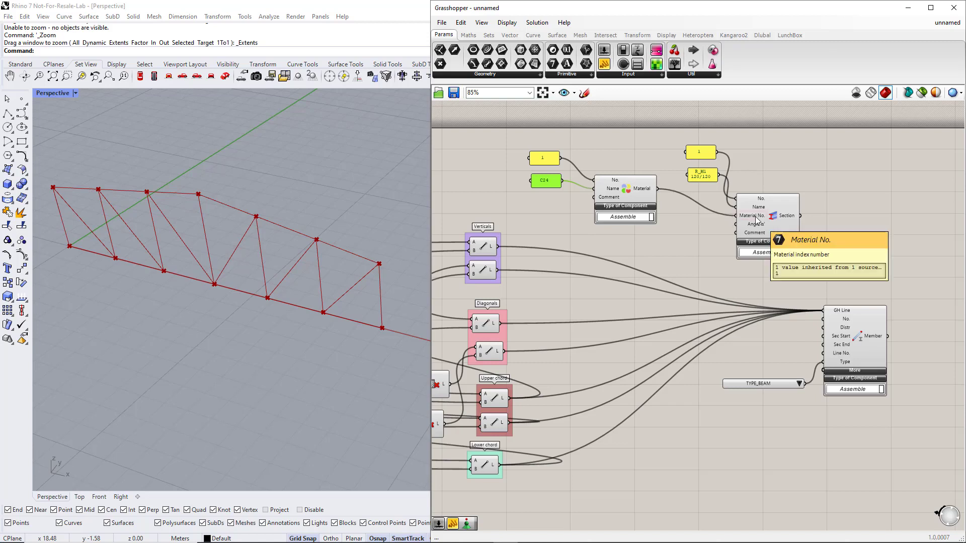
mouse_move(799, 216)
left_mouse_down()
mouse_move(815, 237)
mouse_move(814, 318)
mouse_move(823, 337)
left_mouse_up()
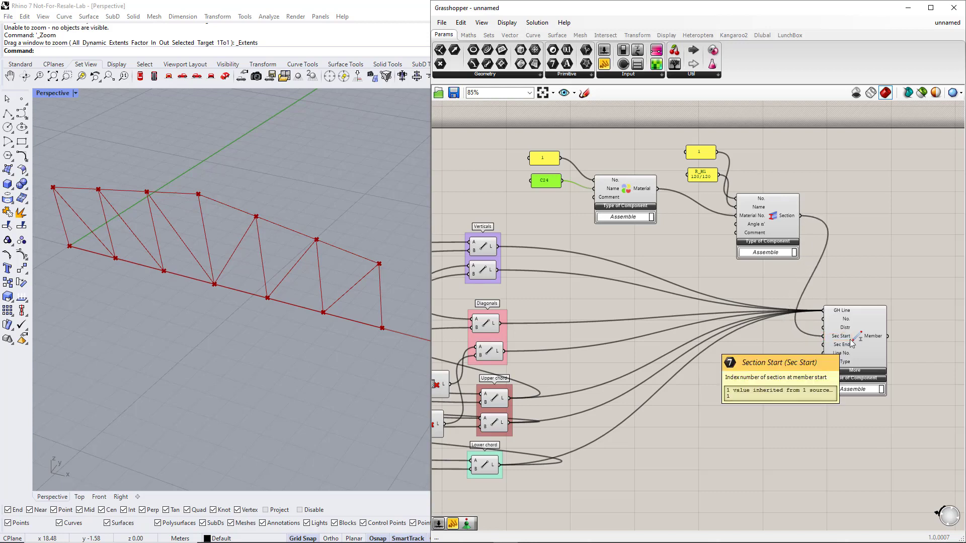
left_click(807, 403)
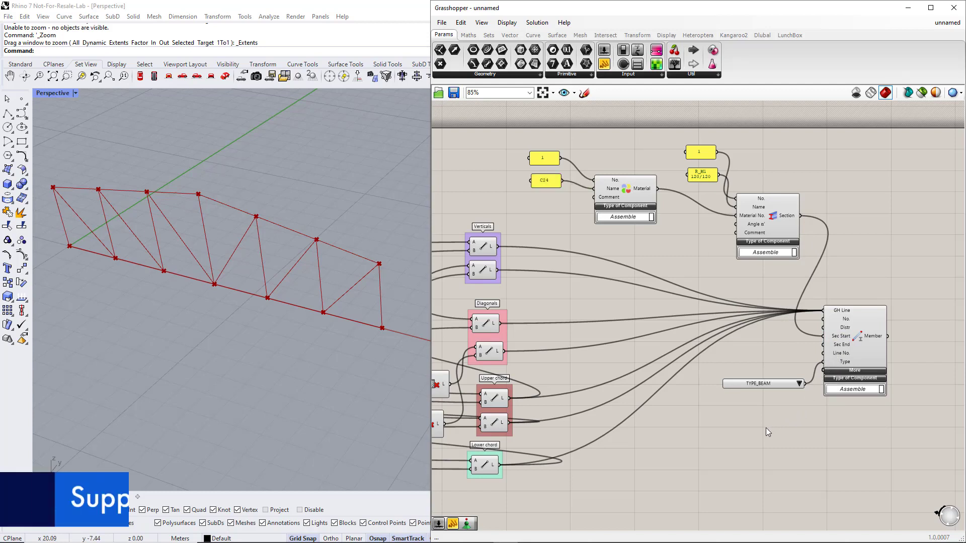
Place an RFEM 6 Nodal Support component below the start of the definition and wire the upper Construct Point to its GH Node input
scroll(766, 427, "down", 3)
right_click_drag(699, 403, 750, 393)
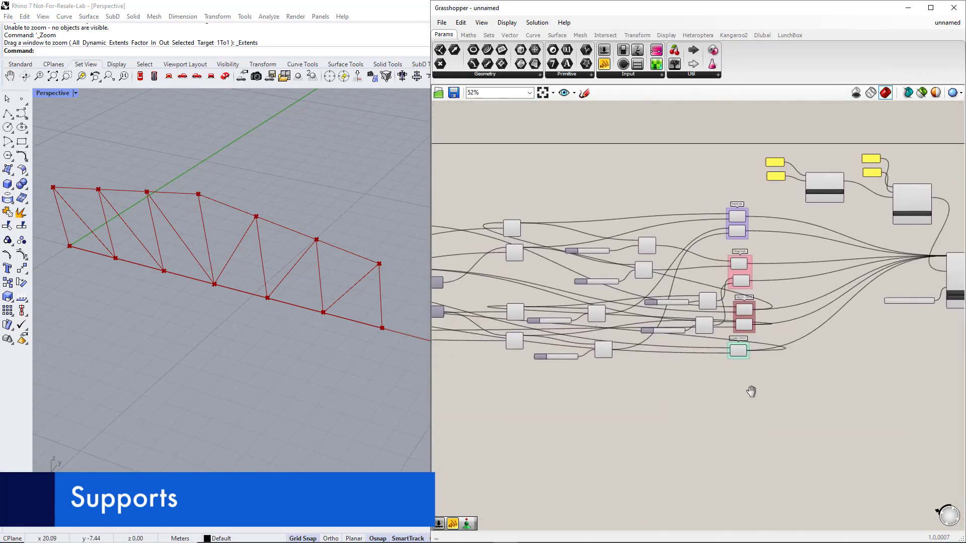
left_click(759, 37)
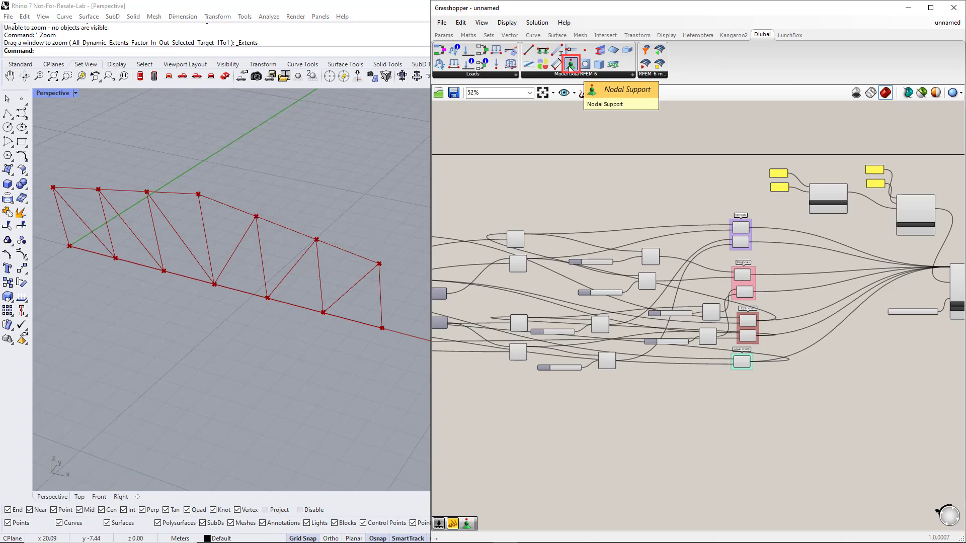
left_click(569, 67)
left_click(506, 394)
right_click_drag(523, 459, 753, 422)
left_click_drag(737, 367, 582, 415)
right_click_drag(519, 421, 664, 411)
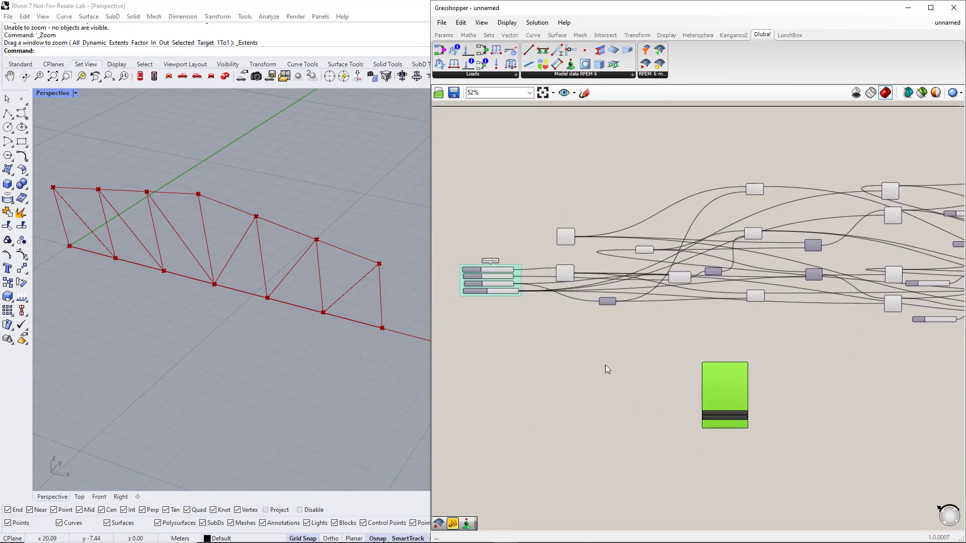
scroll(605, 364, "up", 3)
left_click_drag(790, 418, 723, 361)
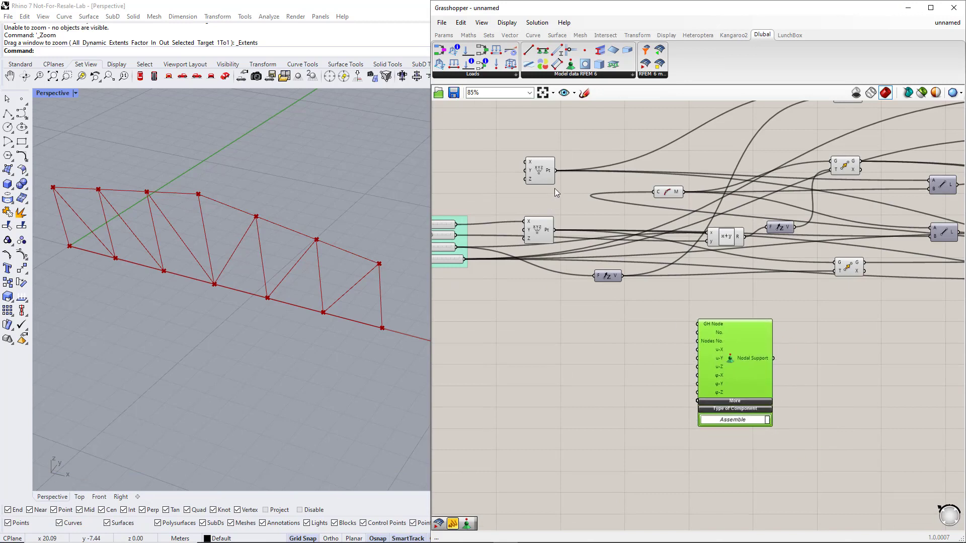
left_click_drag(555, 171, 696, 327)
Add a small text panel containing INF beside the Nodal Support and wire it to the u-X, u-Y, u-Z and φ-Z inputs
left_click(444, 35)
left_click_drag(603, 63, 627, 371)
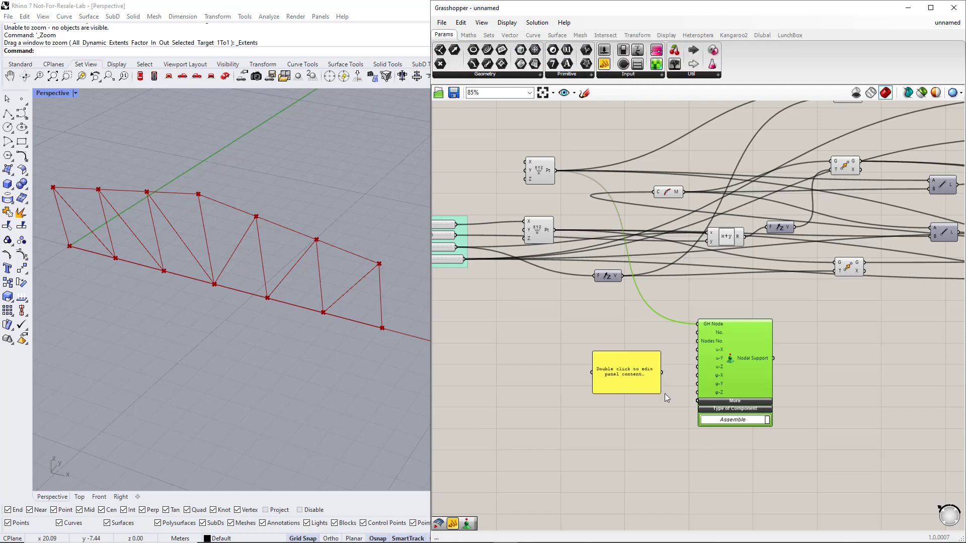
scroll(669, 400, "up", 4)
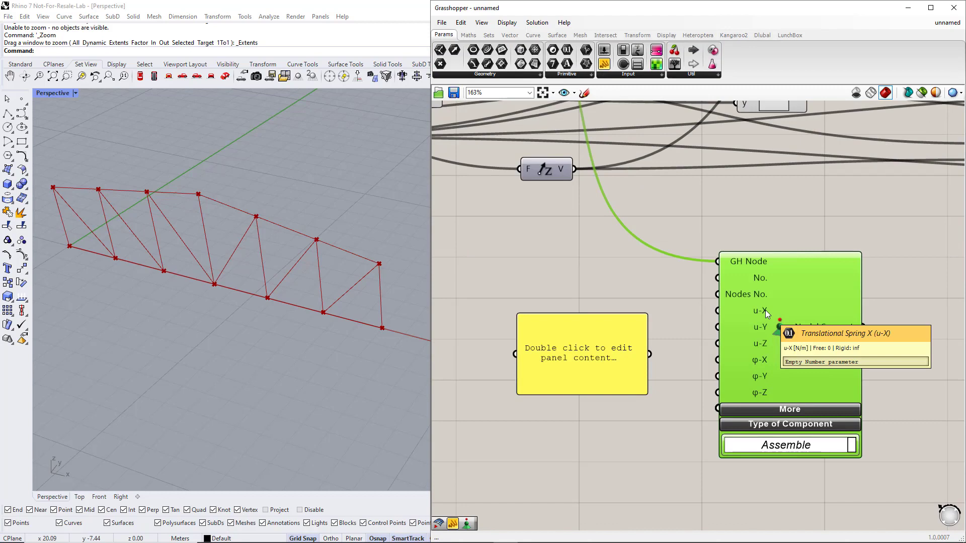
left_click(651, 396)
left_click_drag(645, 393, 630, 350)
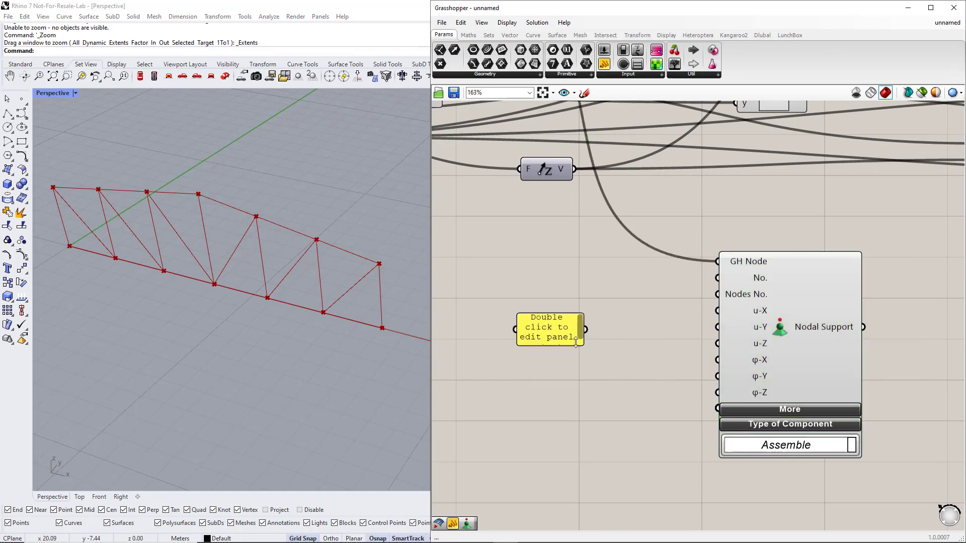
double_click(630, 351)
type("INF")
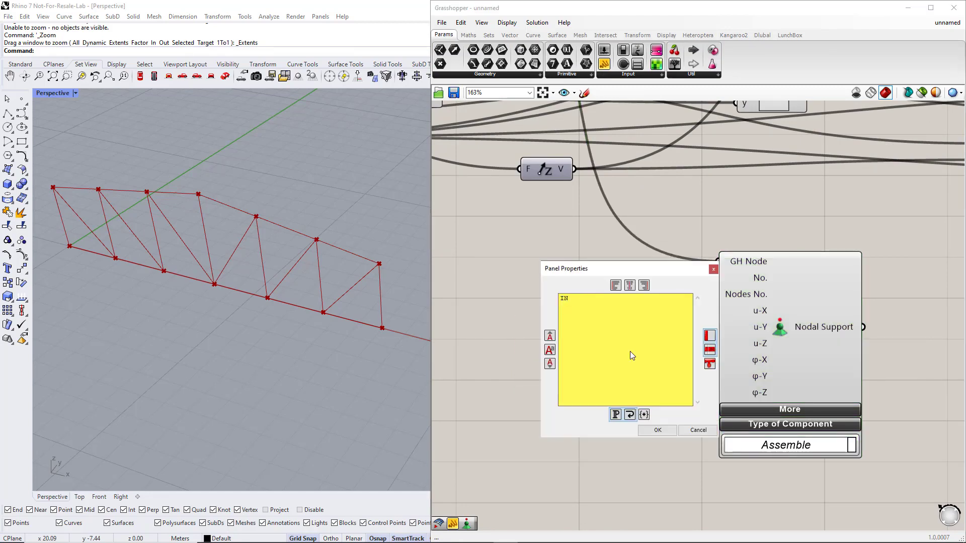
left_click(657, 430)
left_click_drag(654, 350, 718, 327)
left_click_drag(654, 351, 709, 396)
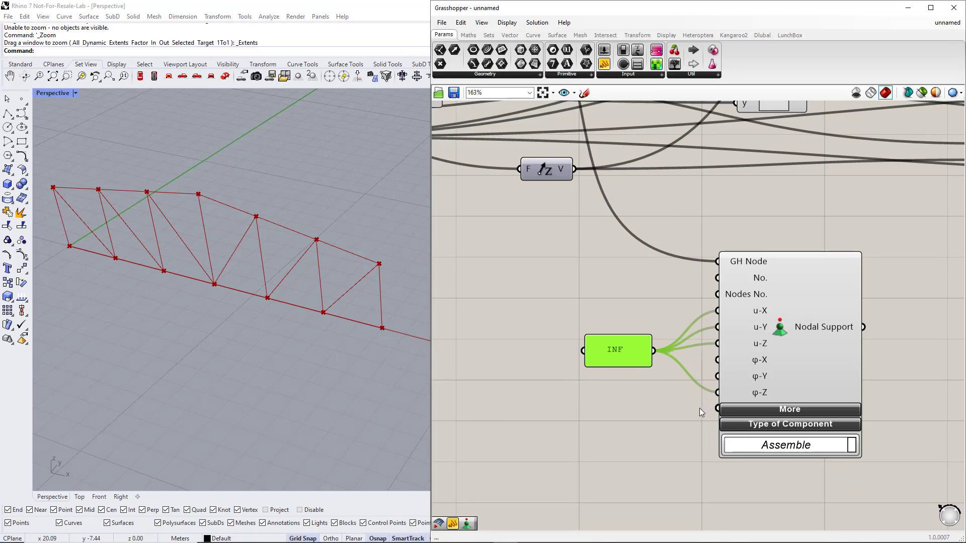
Duplicate the INF panel and Nodal Support below the originals, and disconnect the copied panel from the u-X input
scroll(699, 409, "down", 4)
left_click(737, 327, "shift")
left_click_drag(748, 329, 759, 471, "alt")
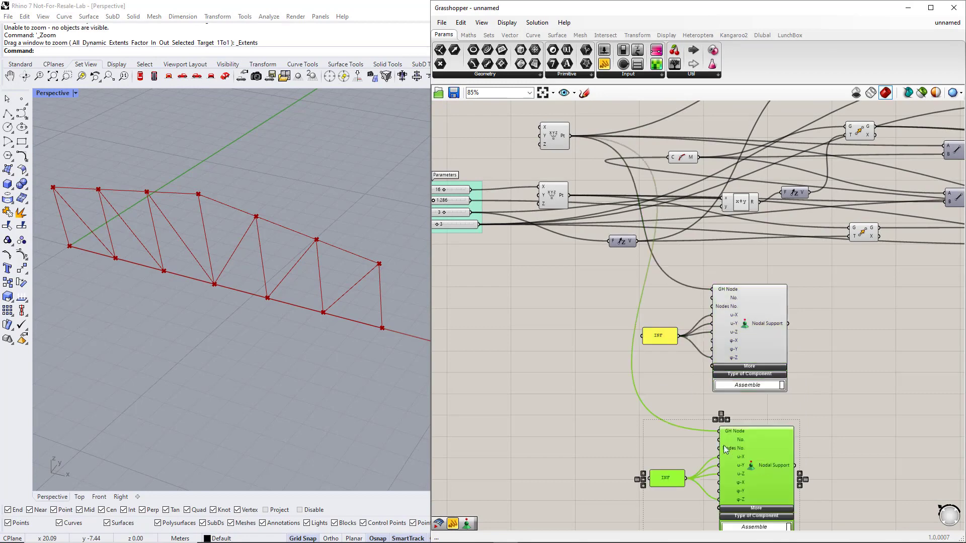
scroll(623, 415, "up", 3)
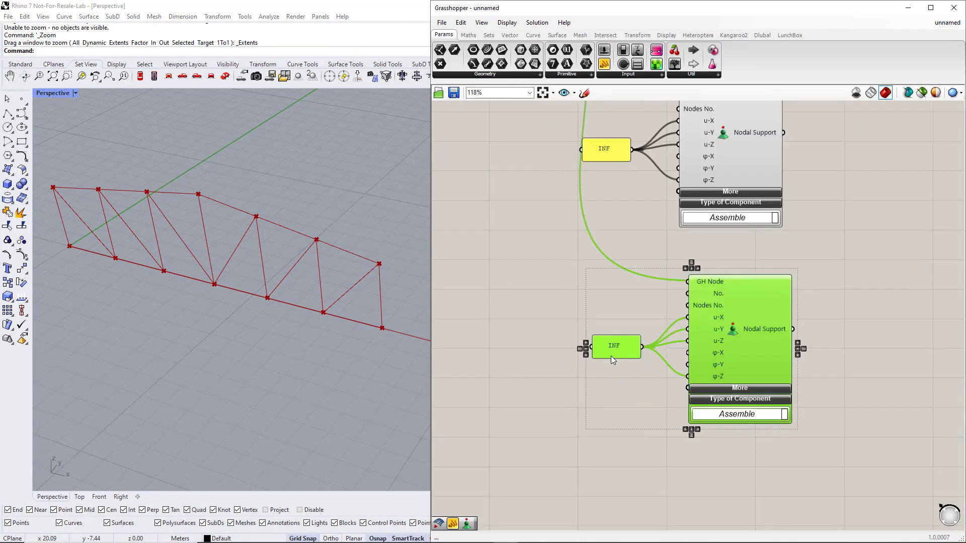
left_click_drag(687, 317, 643, 348, "ctrl")
left_click(637, 390)
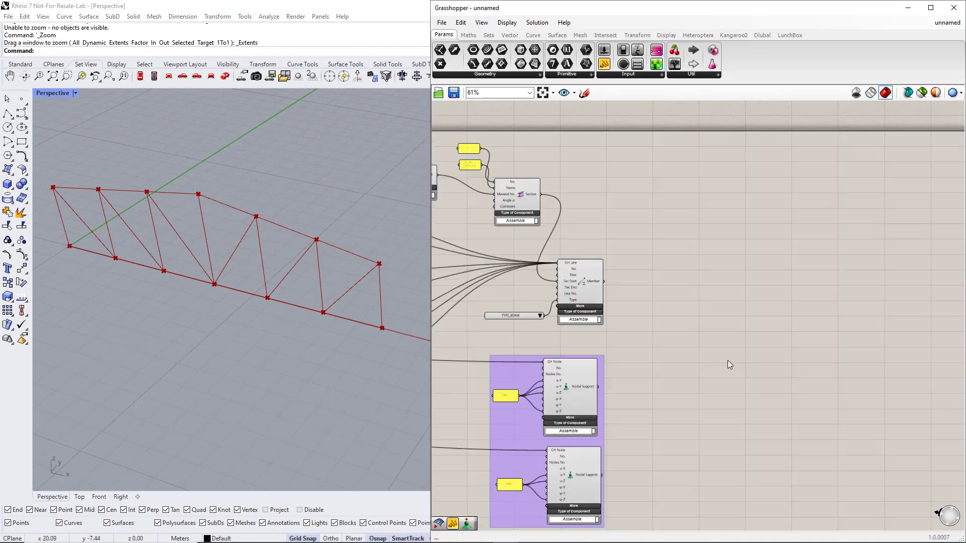
Place an RFEM 6 Export component beyond the Member and the grouped Nodal Support components
left_click(758, 36)
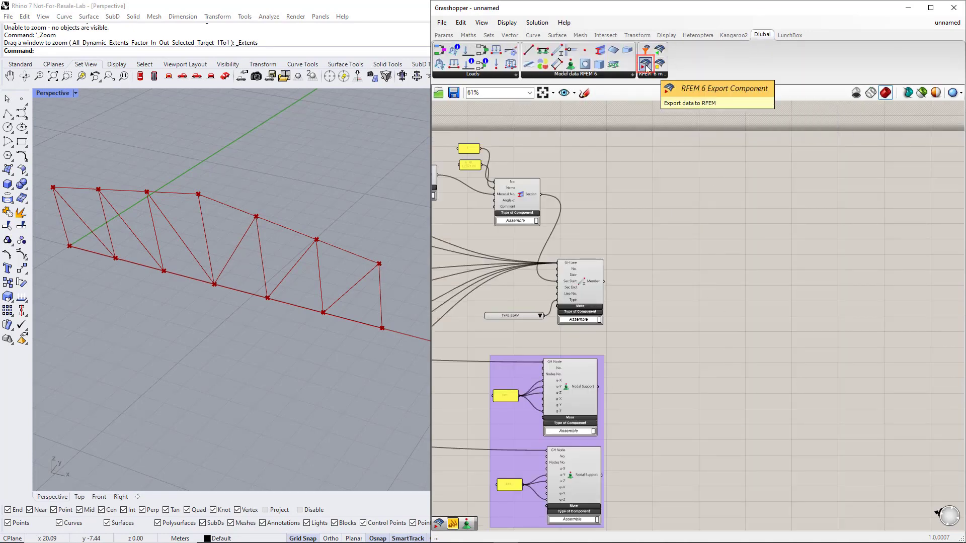
left_click_drag(645, 65, 729, 219)
left_click_drag(765, 358, 777, 402)
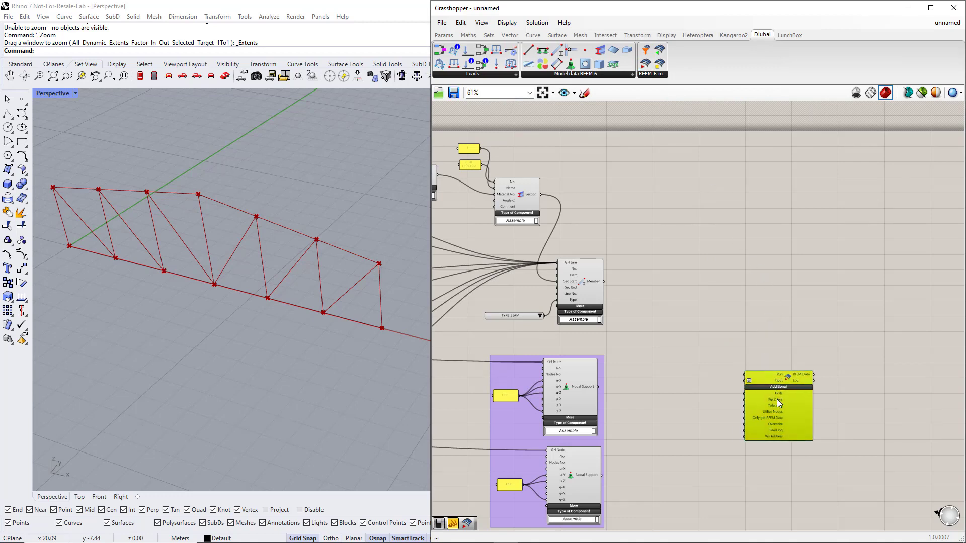
left_click(723, 407)
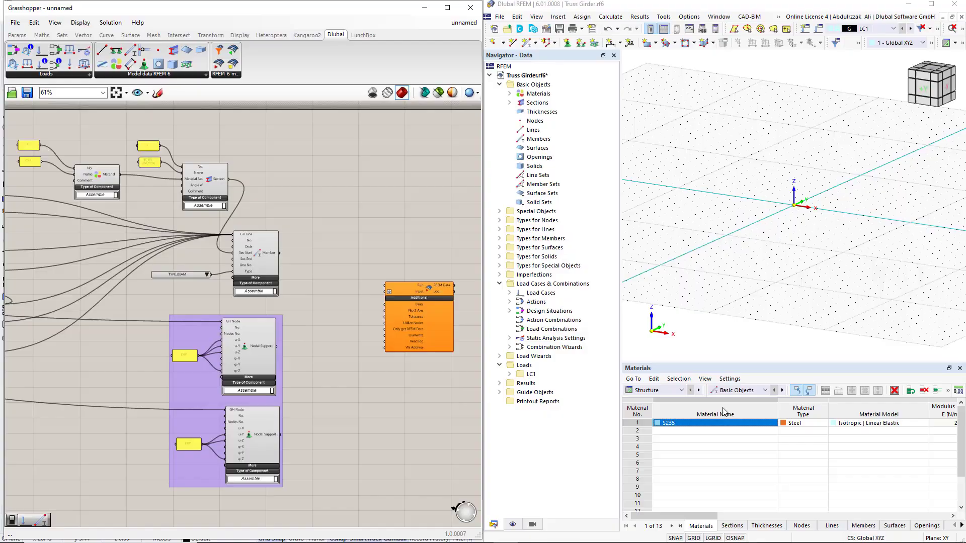
Add a Button above the Export component and wire it to the Run input
left_click(17, 35)
left_click(201, 74)
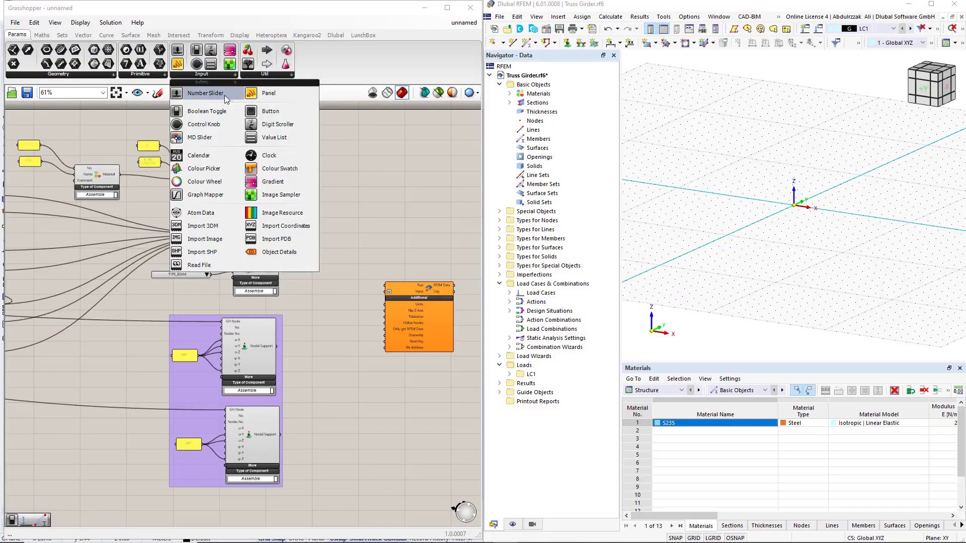
left_click(262, 115)
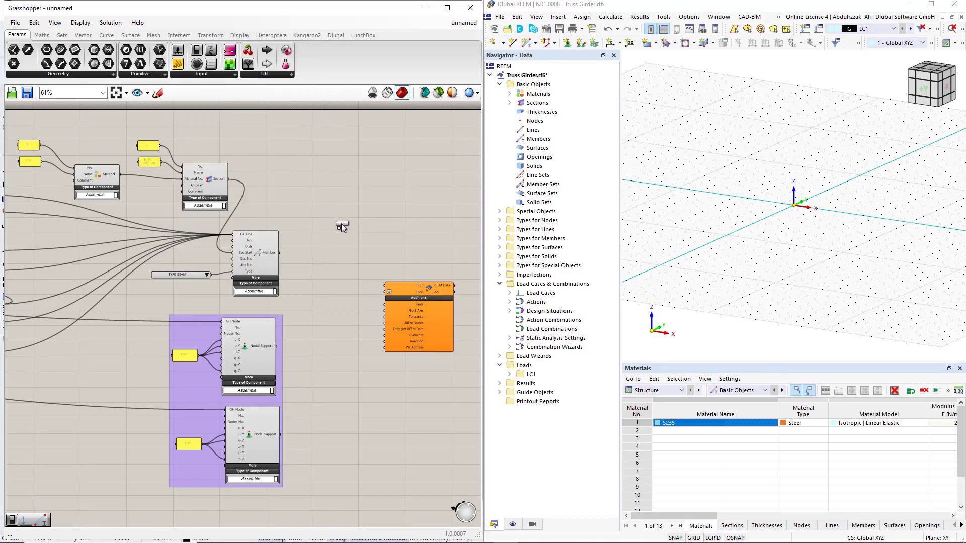
left_click(355, 254)
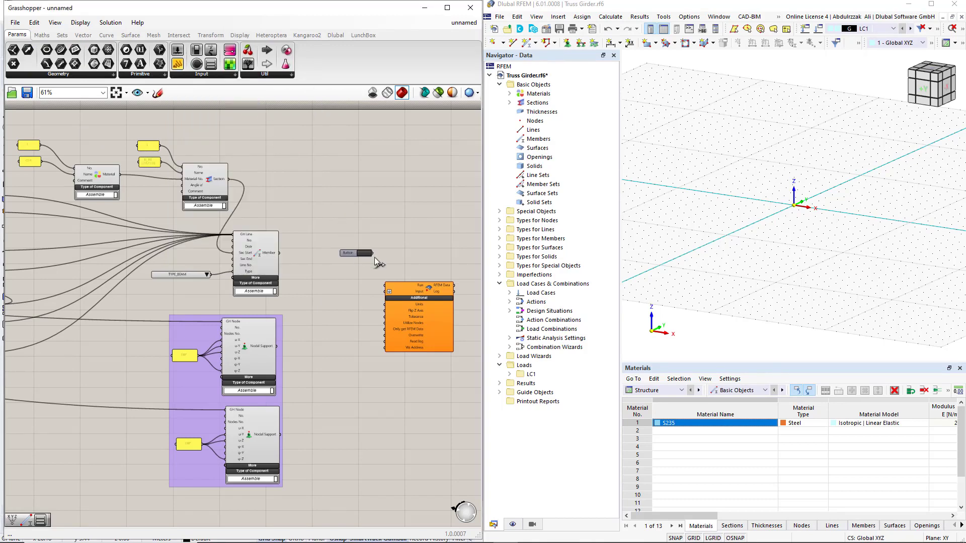
left_click_drag(373, 253, 385, 286)
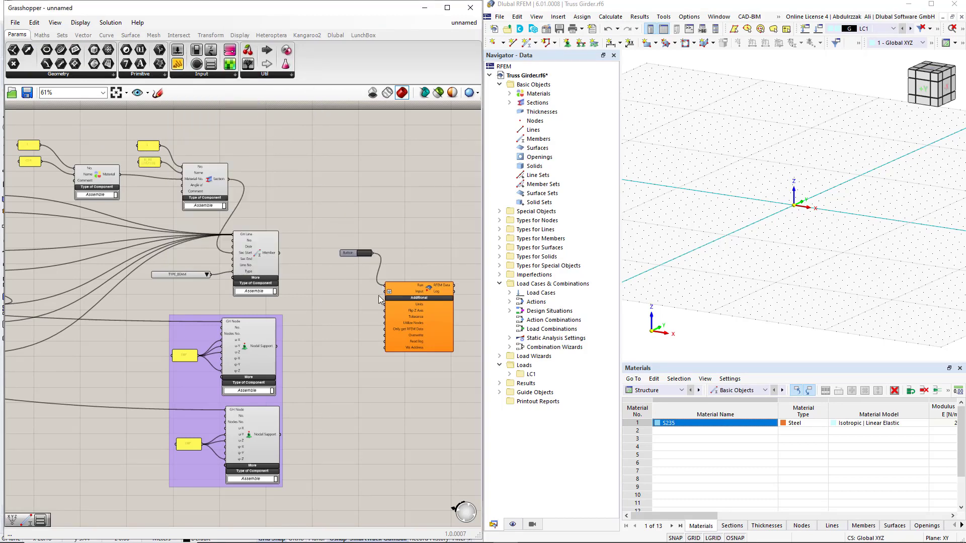
Add a Value List beside the Export component, wire it to the Units input and set it to Meters
double_click(342, 355)
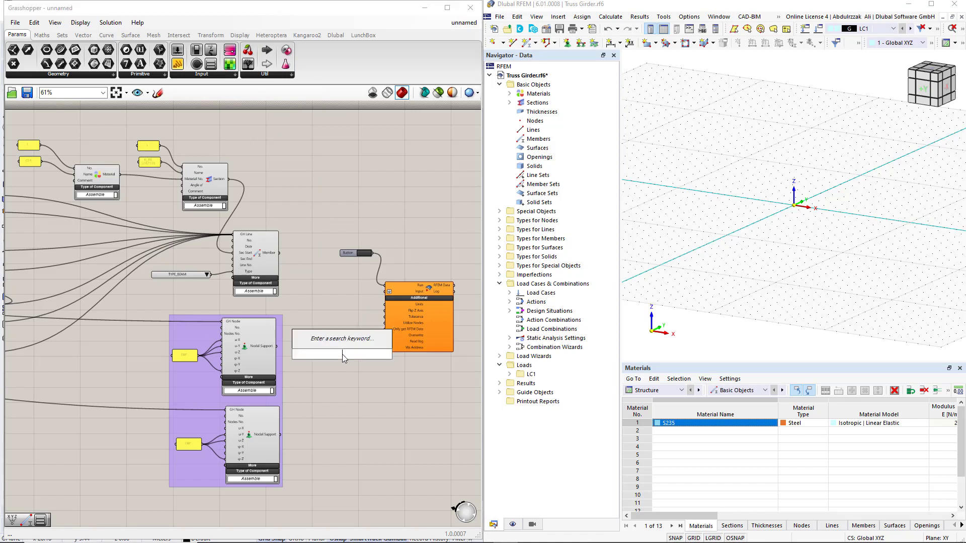
type("value")
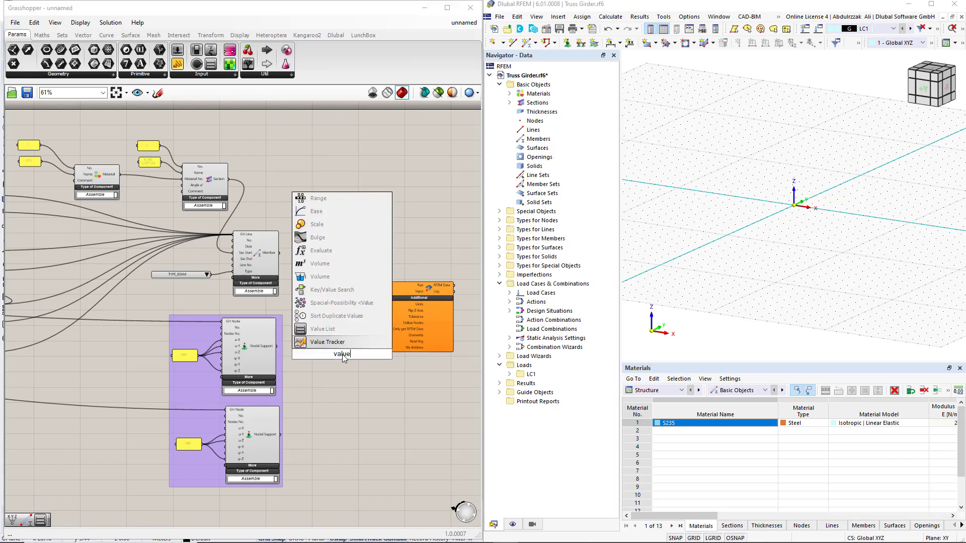
key("Return")
left_click_drag(354, 354, 385, 305)
left_click(368, 354)
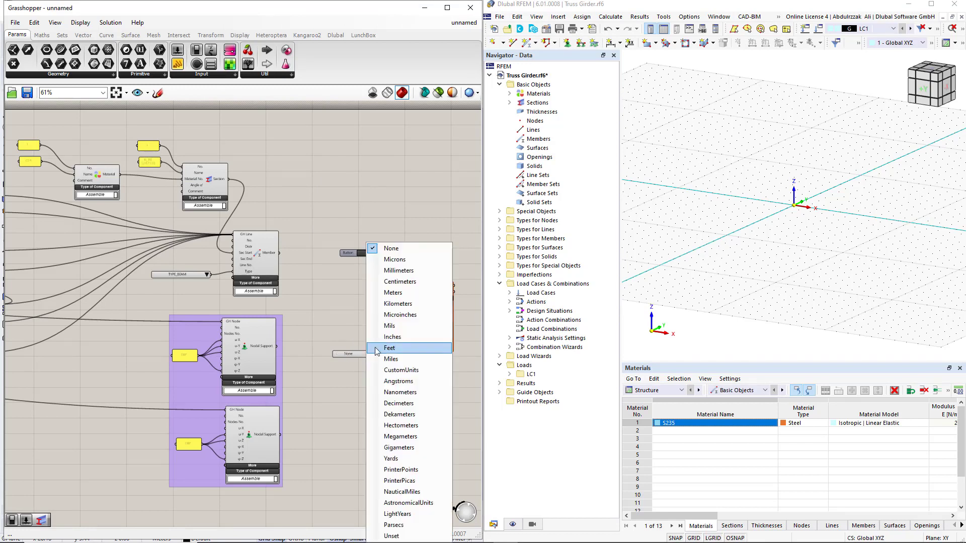
left_click(387, 304)
left_click_drag(351, 355, 344, 311)
Add a Boolean Toggle set to True below the units list and wire it to the Export component's Overwrite input
double_click(336, 355)
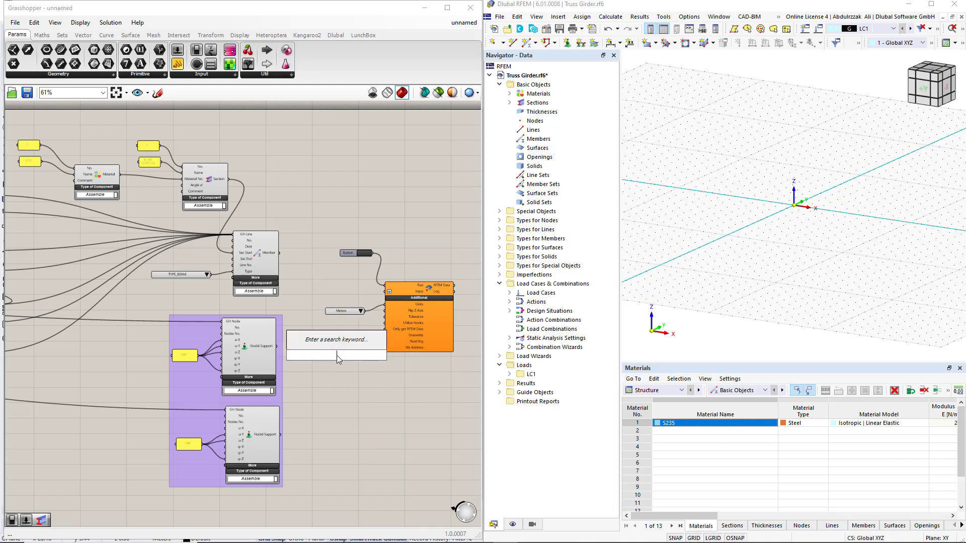
type("boo")
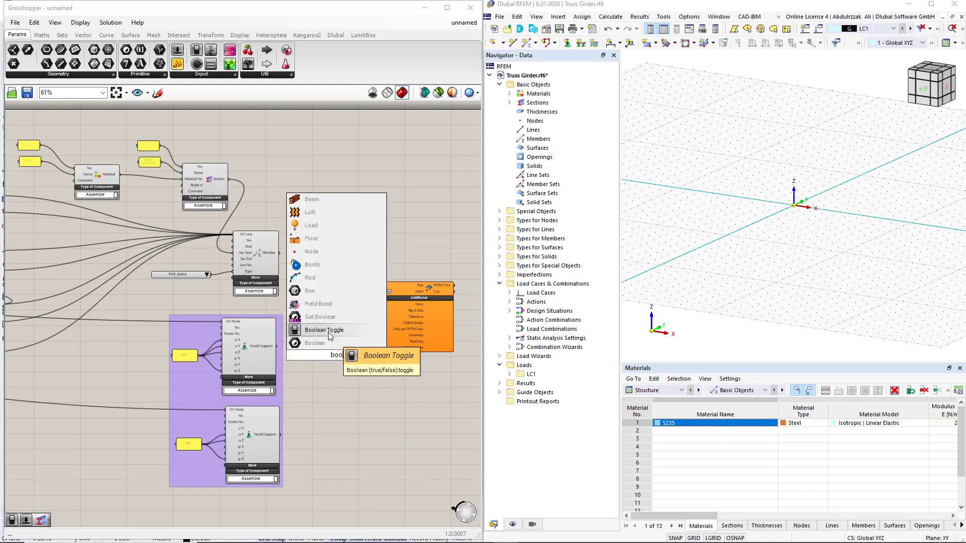
left_click(328, 332)
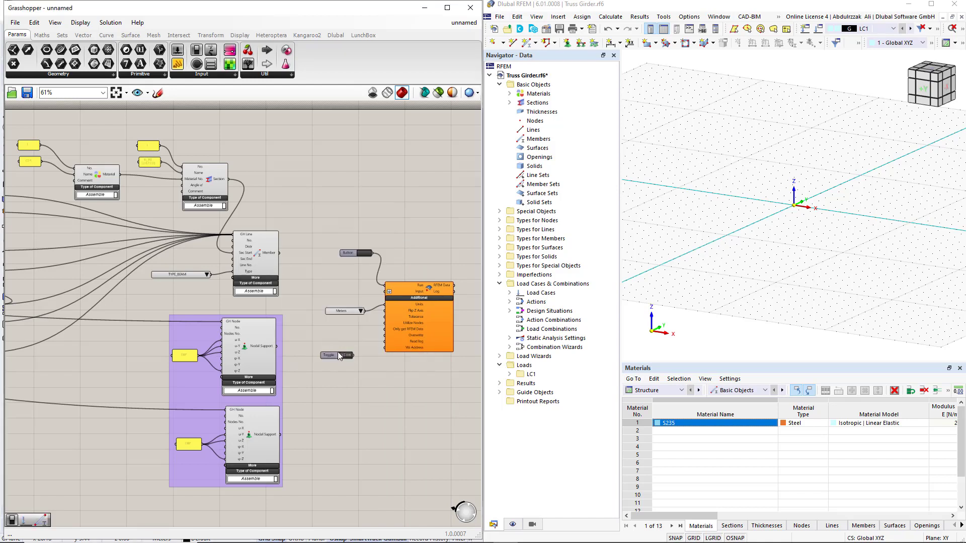
left_click_drag(353, 355, 383, 337)
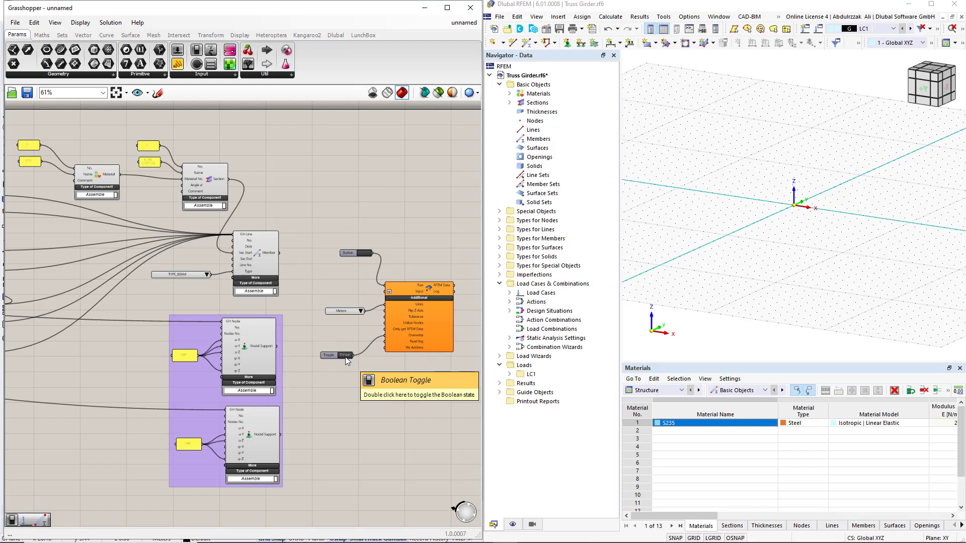
Wire the Material, Section, Member and both Nodal Support outputs together into the Export component's Input
left_click_drag(122, 174, 121, 174)
left_click_drag(279, 252, 383, 291)
left_click_drag(228, 178, 384, 291, "shift")
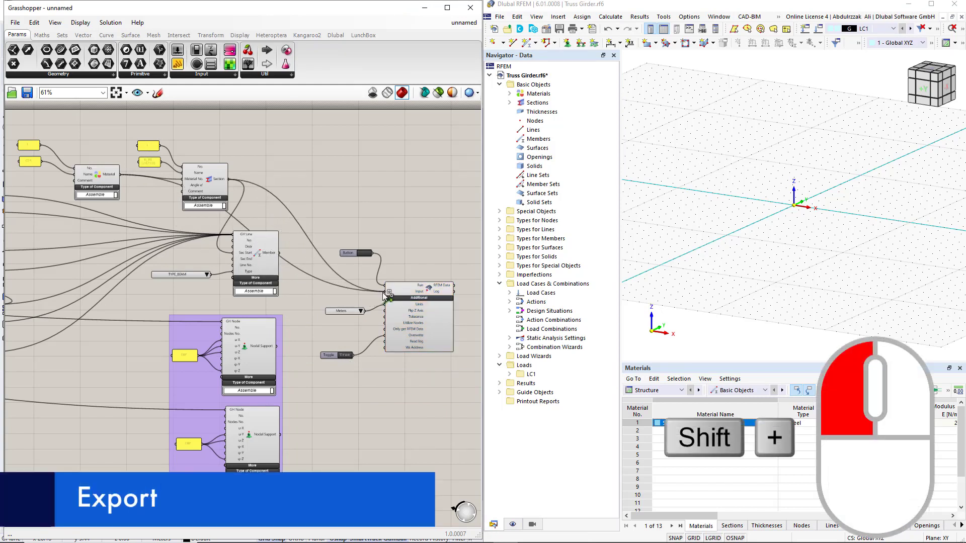
left_click_drag(279, 253, 384, 291, "shift")
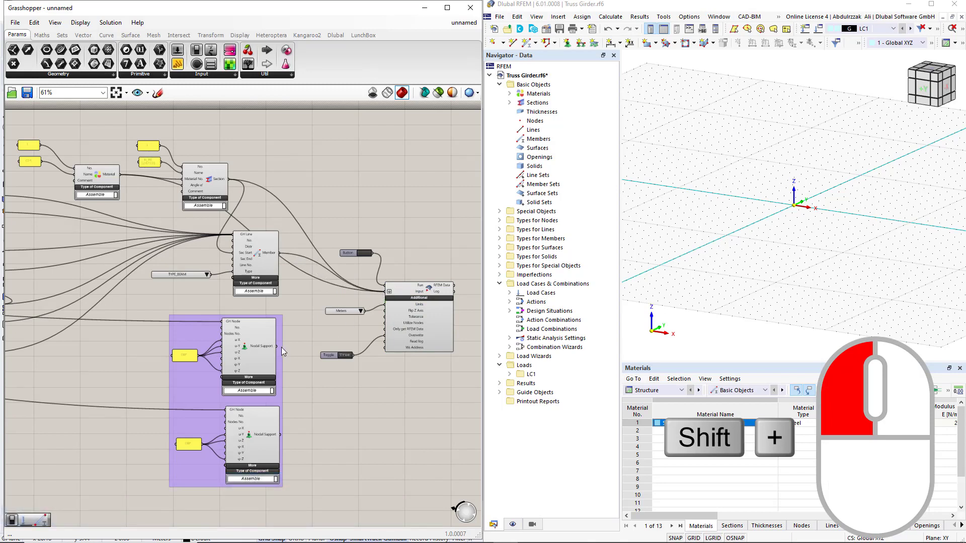
left_click_drag(277, 346, 384, 293, "shift")
left_click_drag(322, 382, 384, 295, "shift")
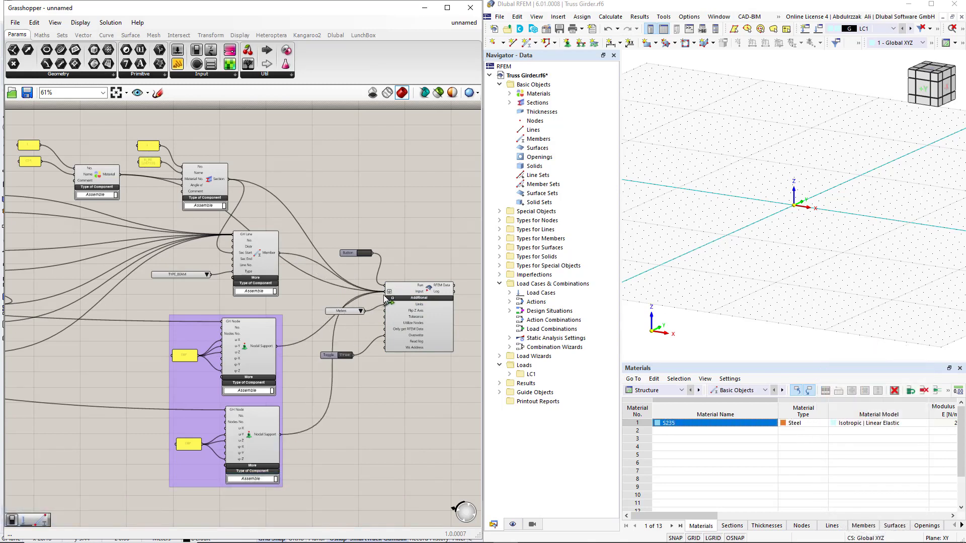
Trigger the export run to send the truss model to RFEM 6 and bring the truss into closer view there
left_click(363, 253)
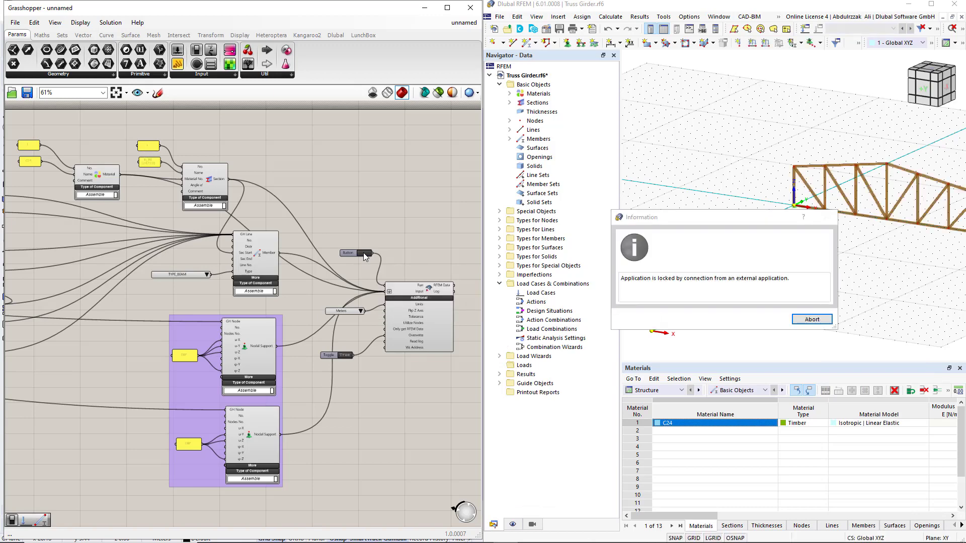
left_click(811, 320)
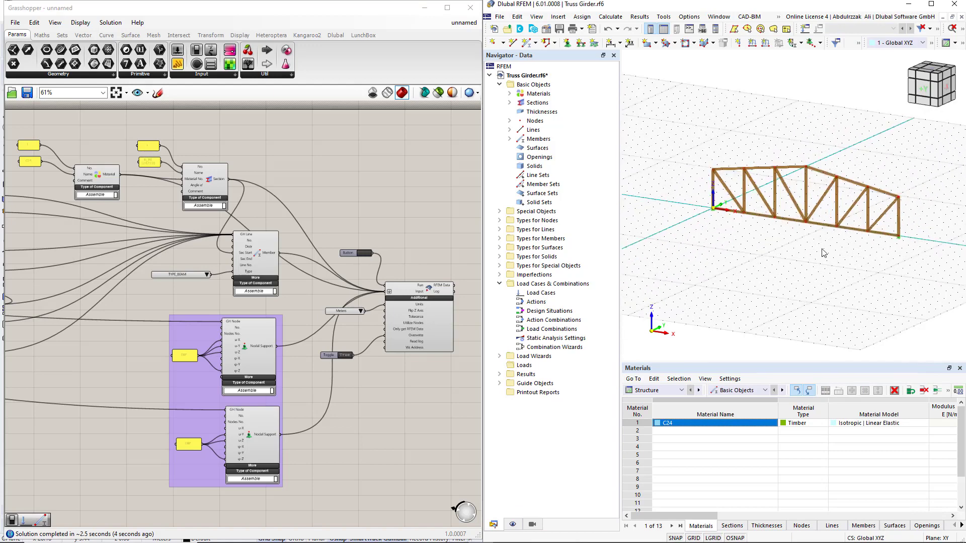
scroll(823, 253, "up", 1)
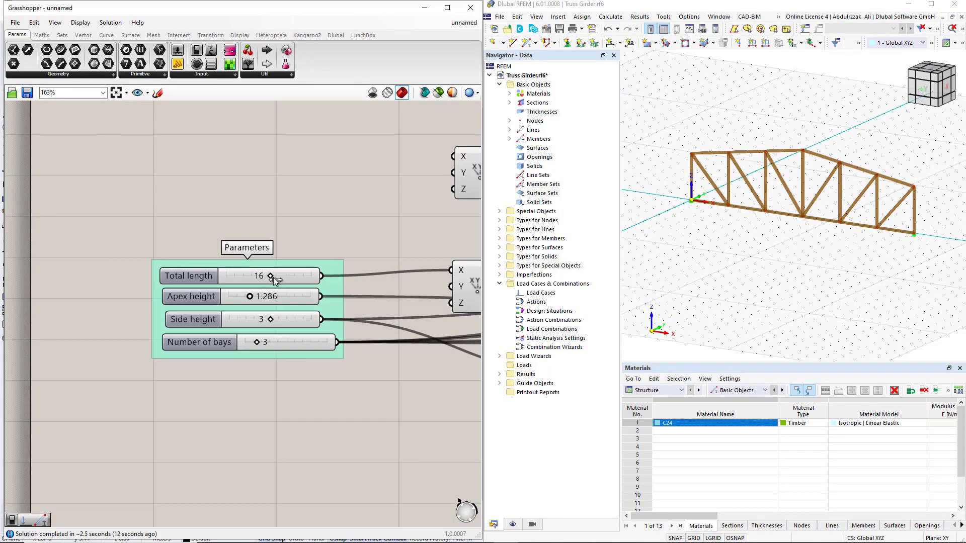
Set the Total length slider in the Parameters group to 20
double_click(258, 275)
type("20")
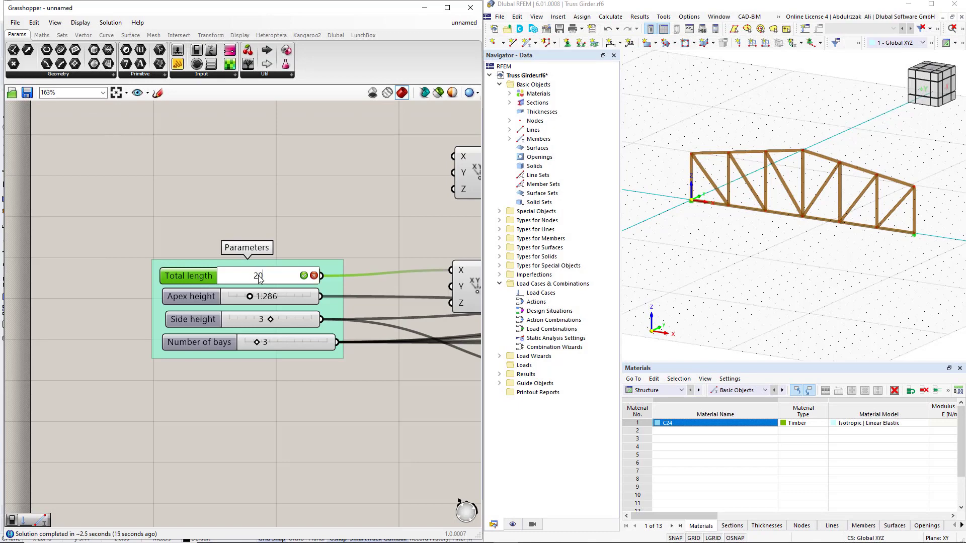
key("Return")
Run the export again to update the RFEM 6 truss with the changed total length
scroll(258, 276, "down", 5)
right_click_drag(452, 302, 302, 347)
scroll(321, 352, "up", 3)
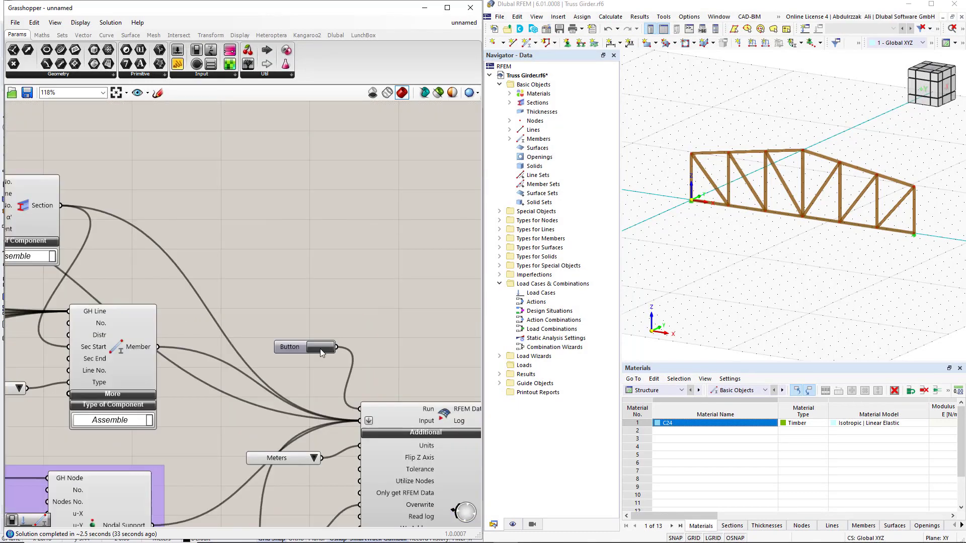
left_click(320, 350)
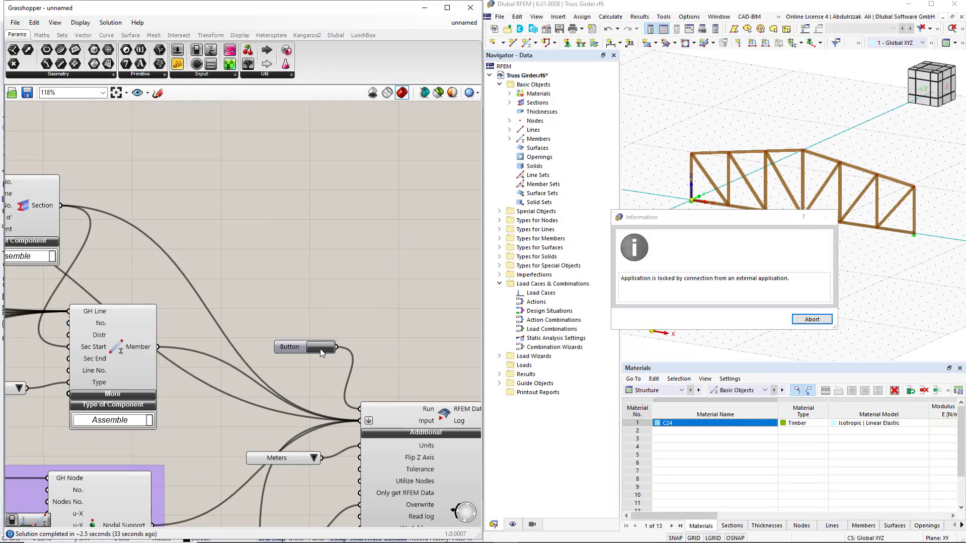
left_click(809, 321)
left_click(757, 321)
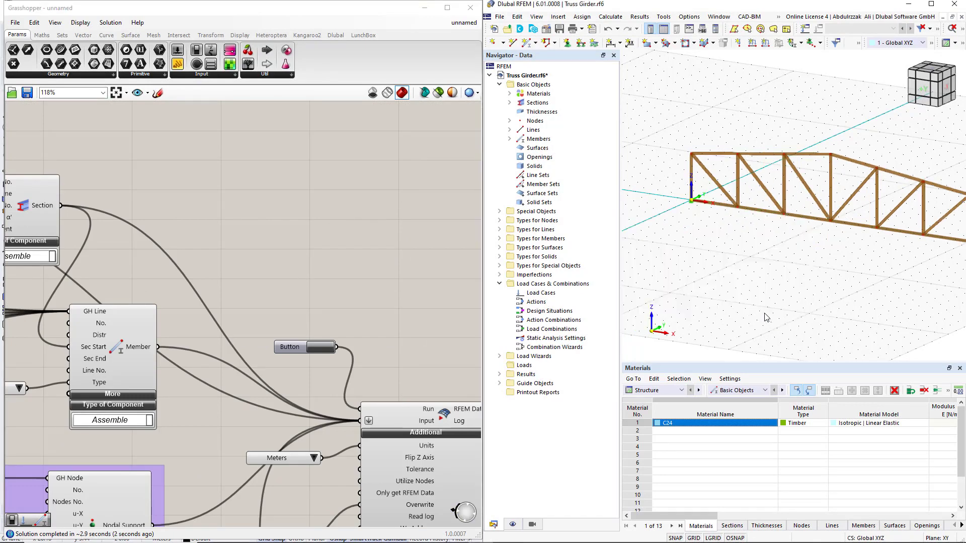